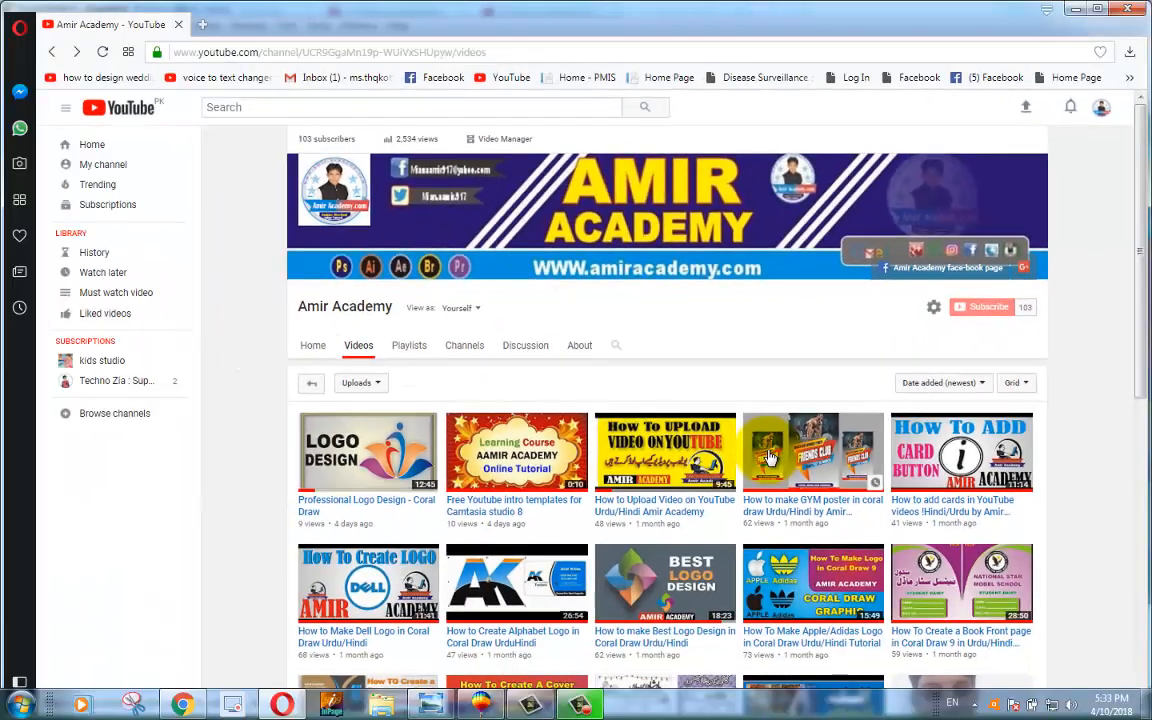
# Step: Browse through the uploaded video tutorials on the Amir Academy YouTube channel
pyautogui.scroll(-1, 752, 480)
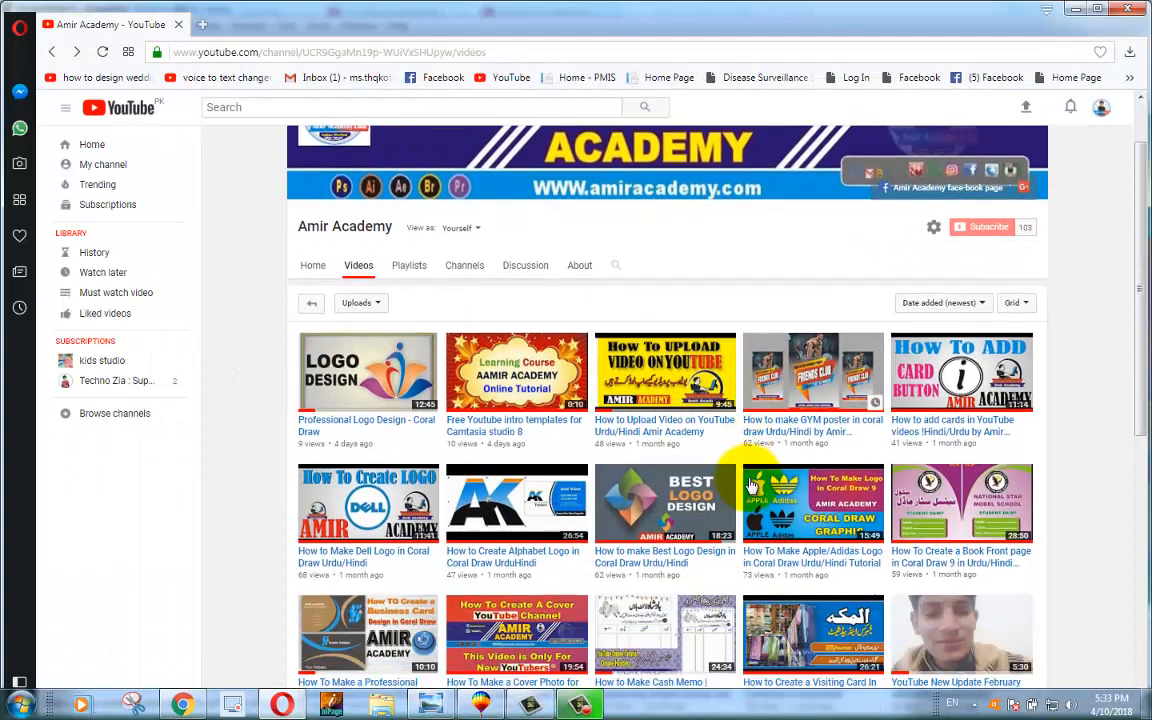
pyautogui.scroll(-1, 720, 440)
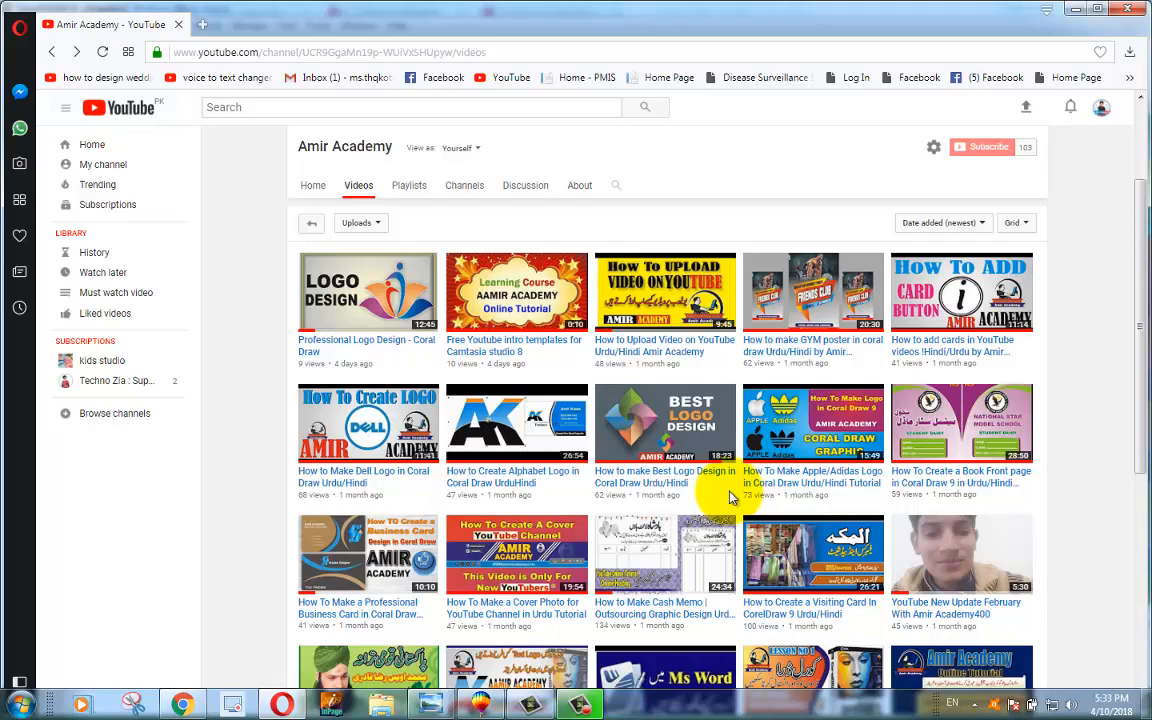
pyautogui.scroll(-1, 730, 497)
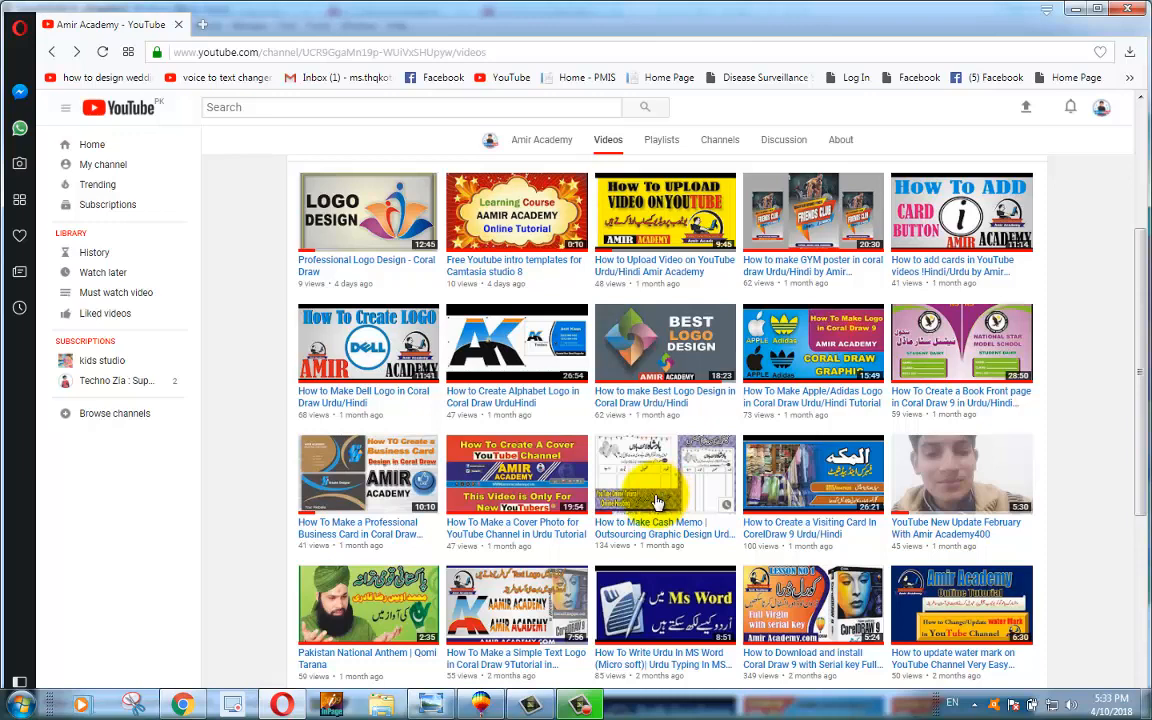
pyautogui.scroll(-1, 590, 525)
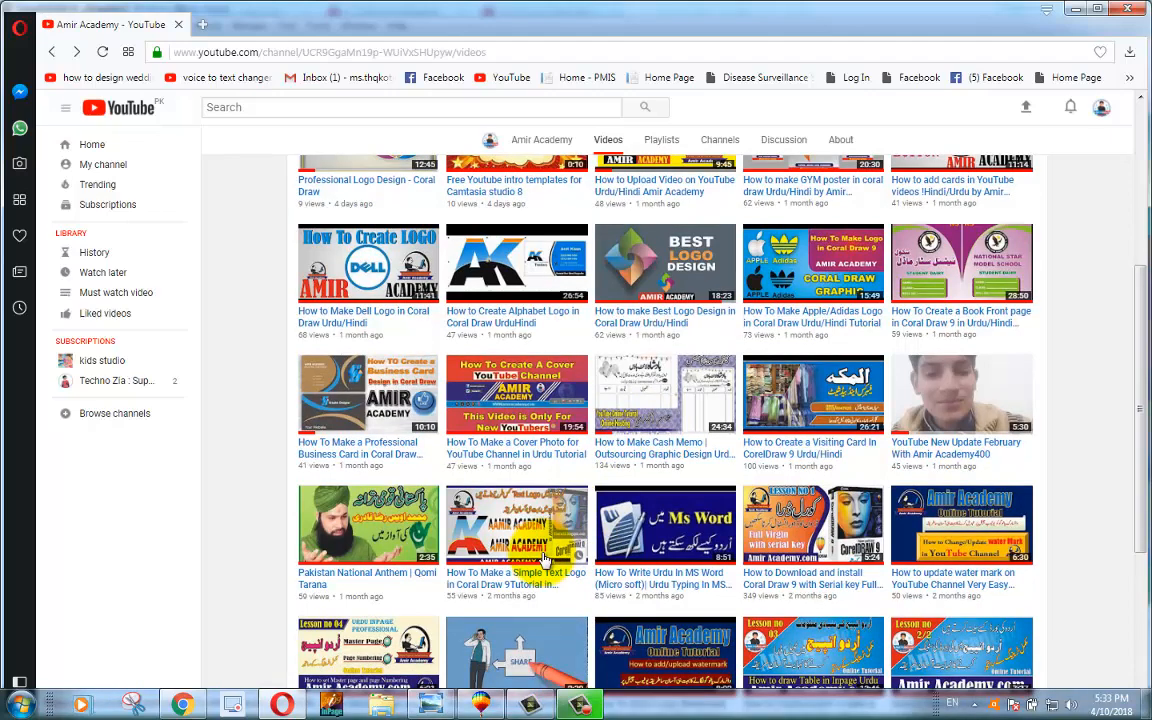
pyautogui.scroll(-2, 545, 560)
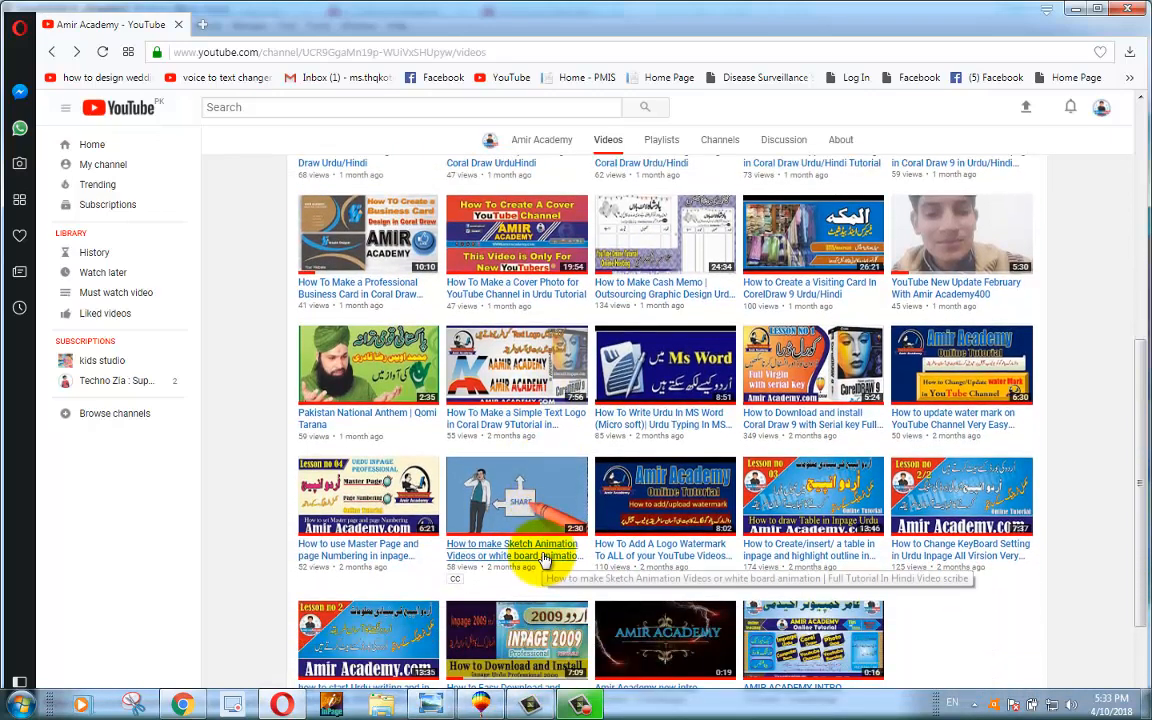
pyautogui.scroll(4, 545, 560)
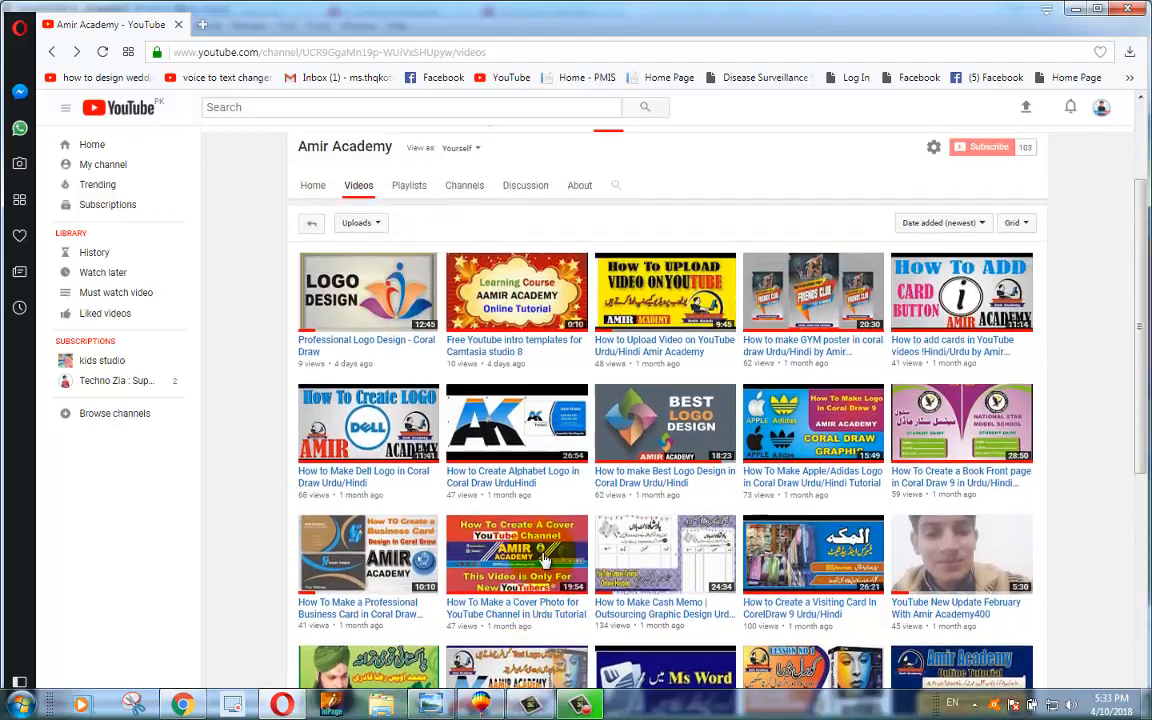
pyautogui.scroll(1, 545, 560)
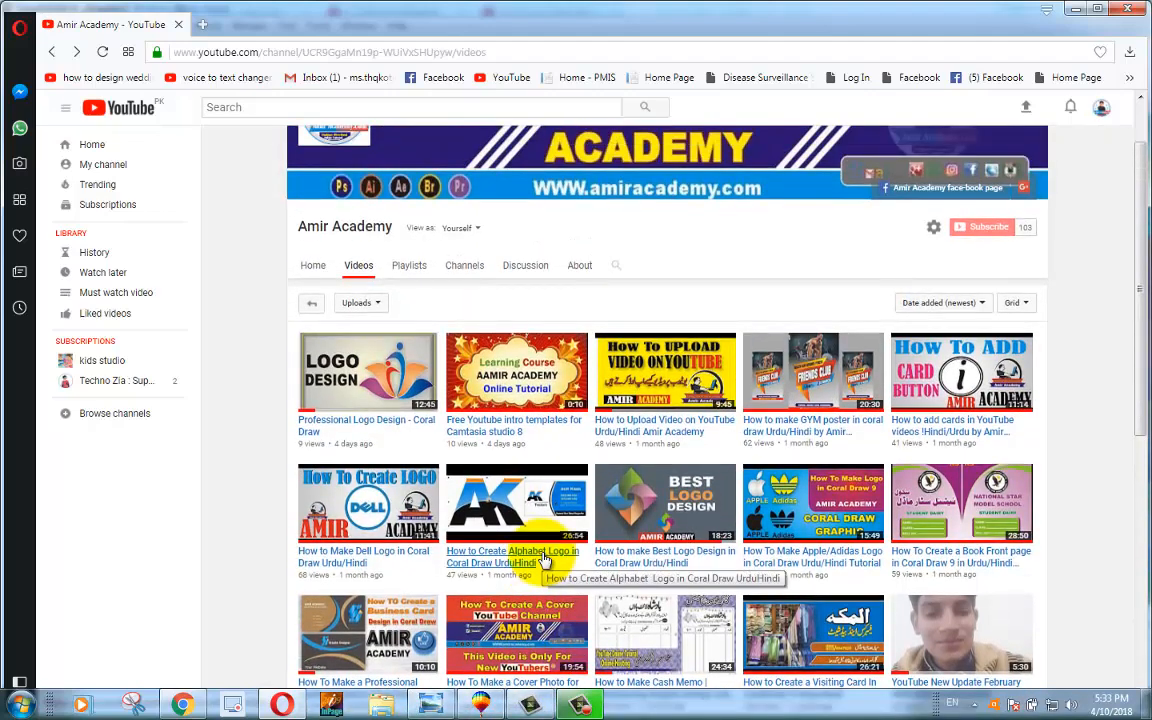
pyautogui.scroll(-2, 540, 555)
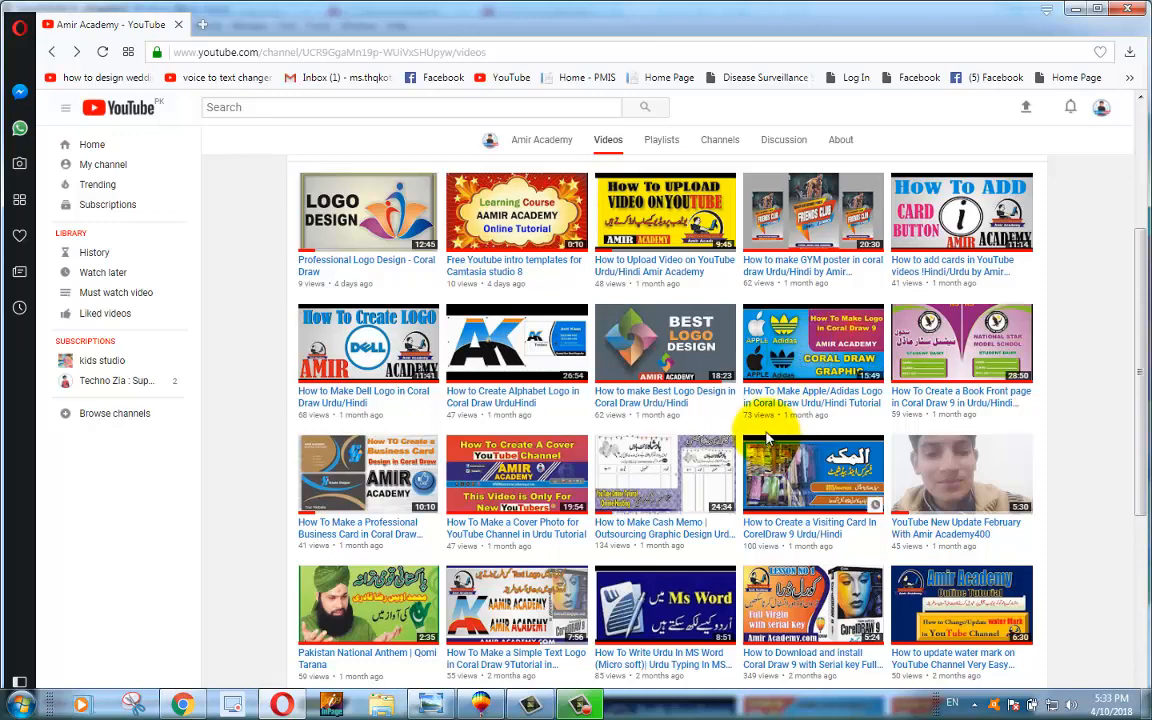
pyautogui.scroll(-1, 768, 430)
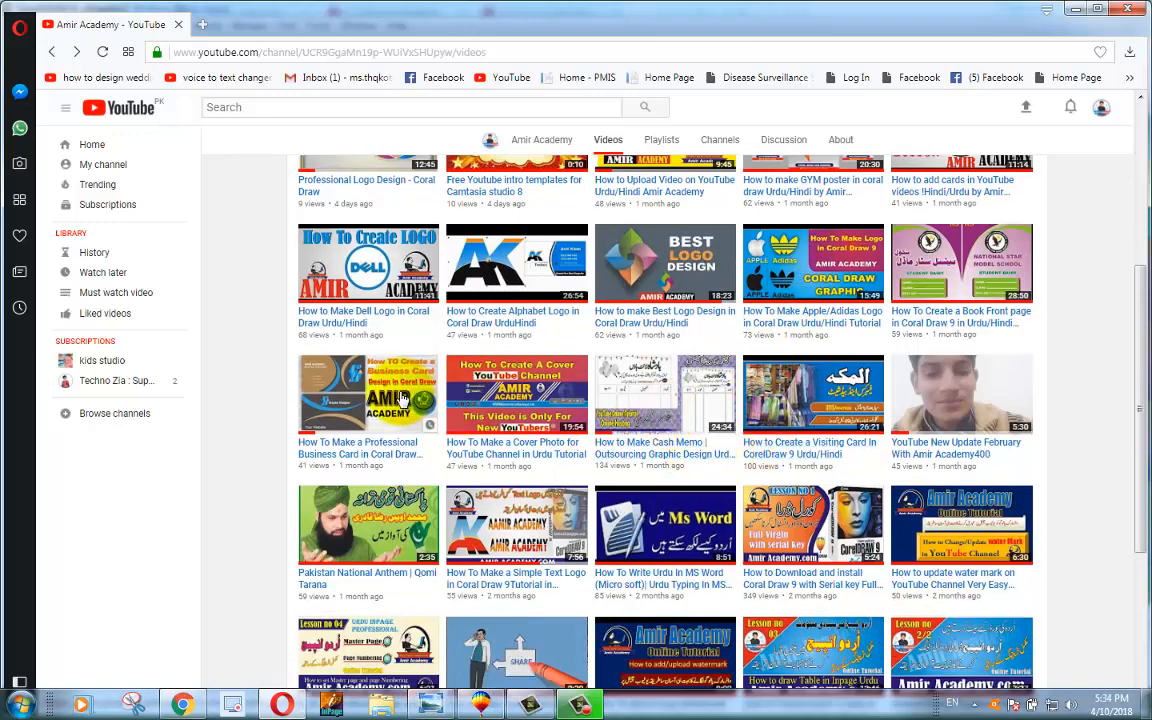
pyautogui.scroll(1, 752, 532)
pyautogui.scroll(1, 752, 532)
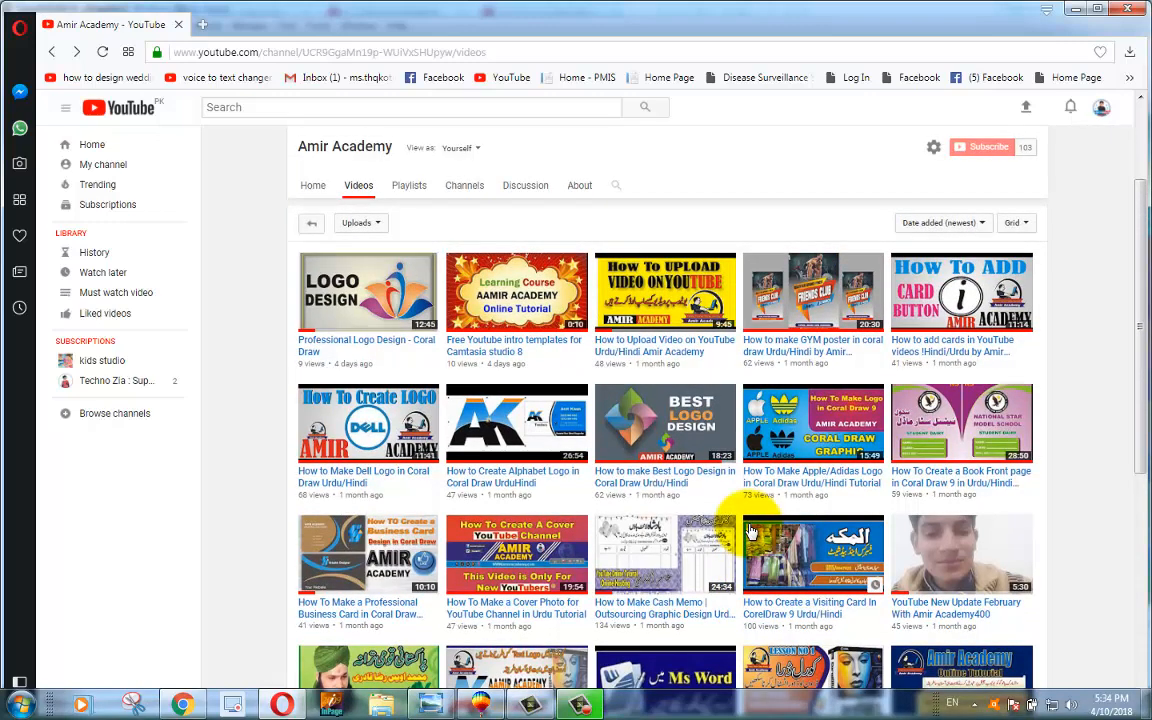
pyautogui.scroll(-1, 735, 490)
pyautogui.scroll(-3, 735, 490)
pyautogui.scroll(5, 735, 490)
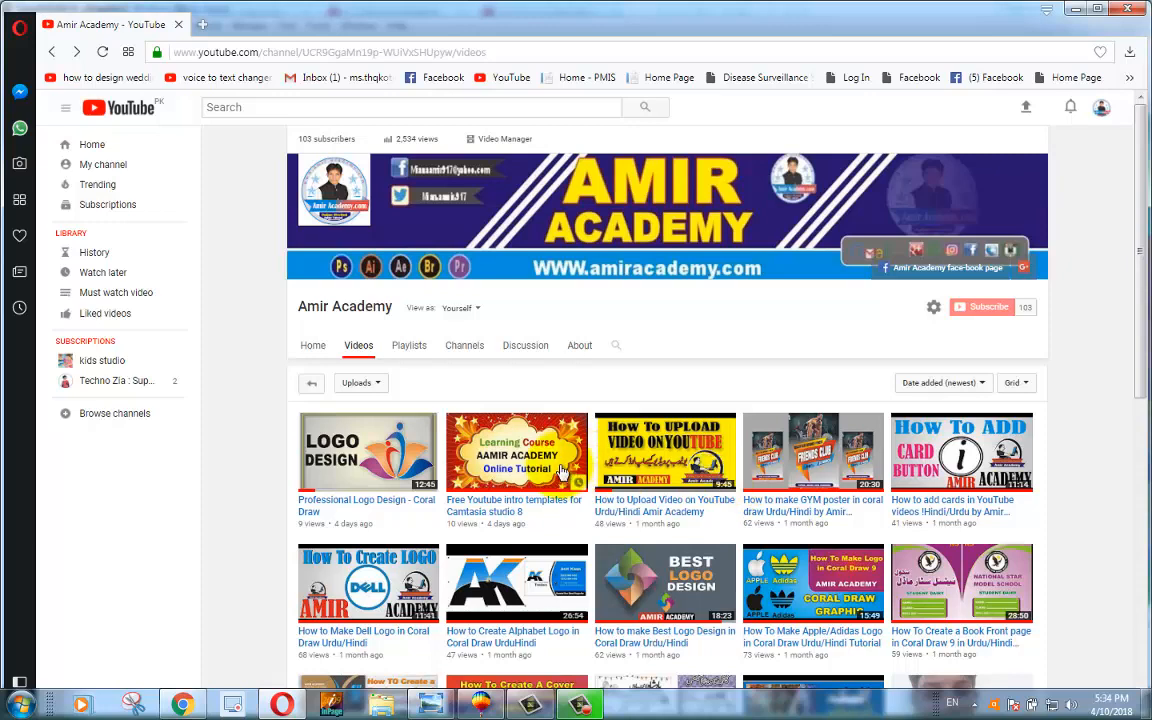
pyautogui.scroll(-3, 500, 455)
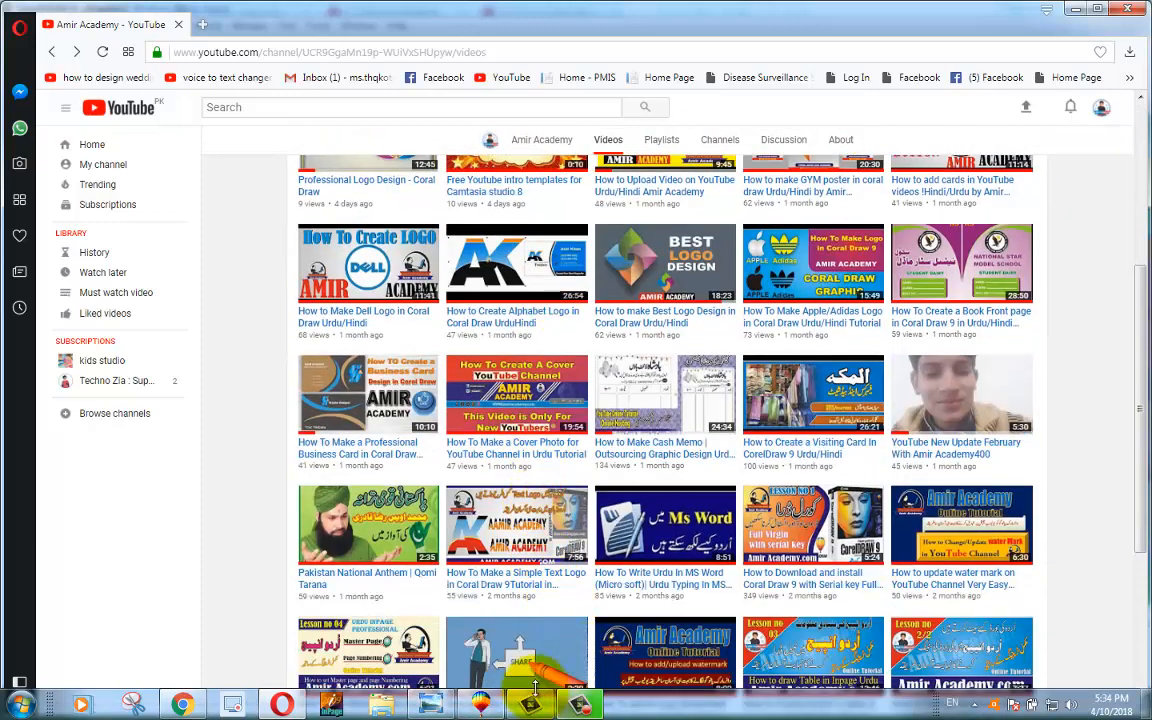
# Step: Switch to CorelDRAW and view the Star Plus logo drawing in full-screen preview
pyautogui.click(480, 705)
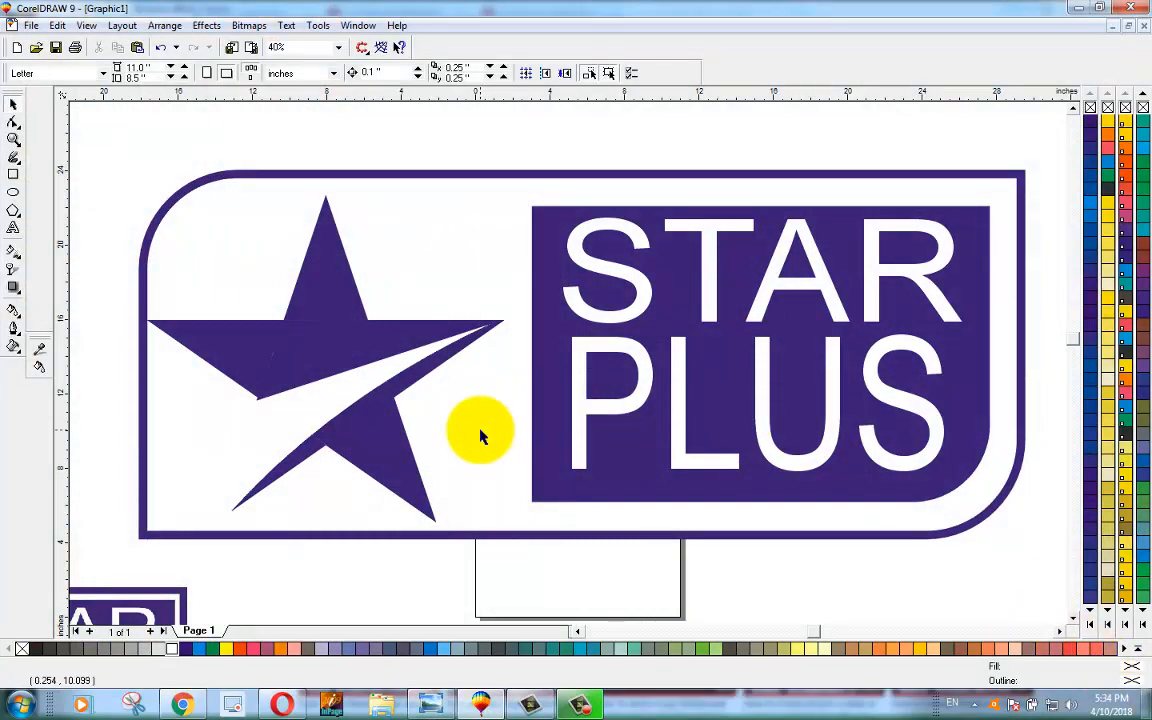
pyautogui.rightClick(450, 155)
pyautogui.click(505, 160)
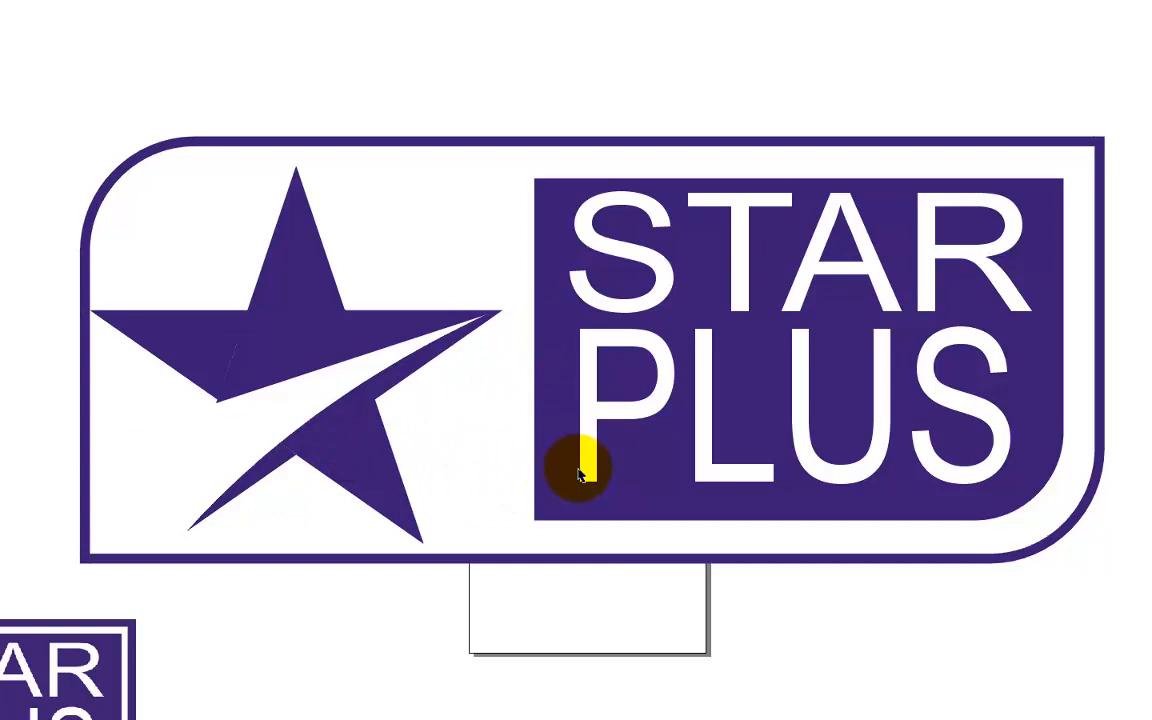
pyautogui.click(850, 604)
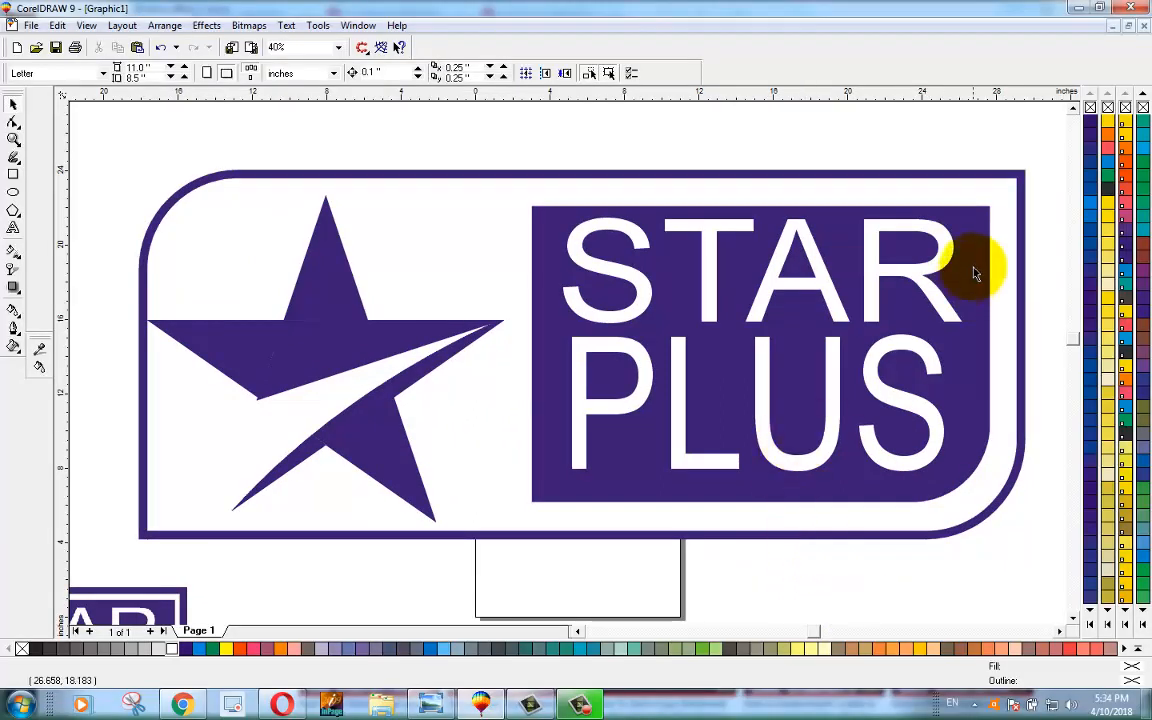
# Step: Scale the grouped vector Star Plus logo down to about 23.5 × 9.5 inches and place it above and right of the page
pyautogui.click(999, 178)
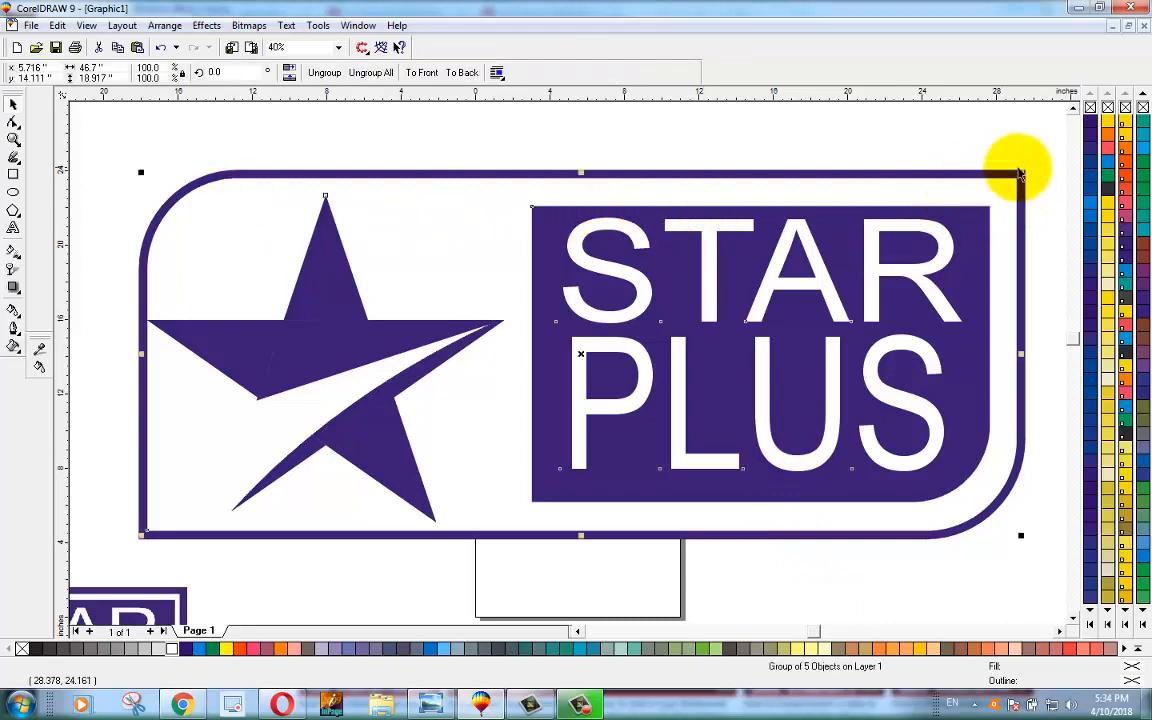
pyautogui.moveTo(1018, 175); pyautogui.dragTo(745, 287)
pyautogui.moveTo(575, 348); pyautogui.dragTo(811, 215)
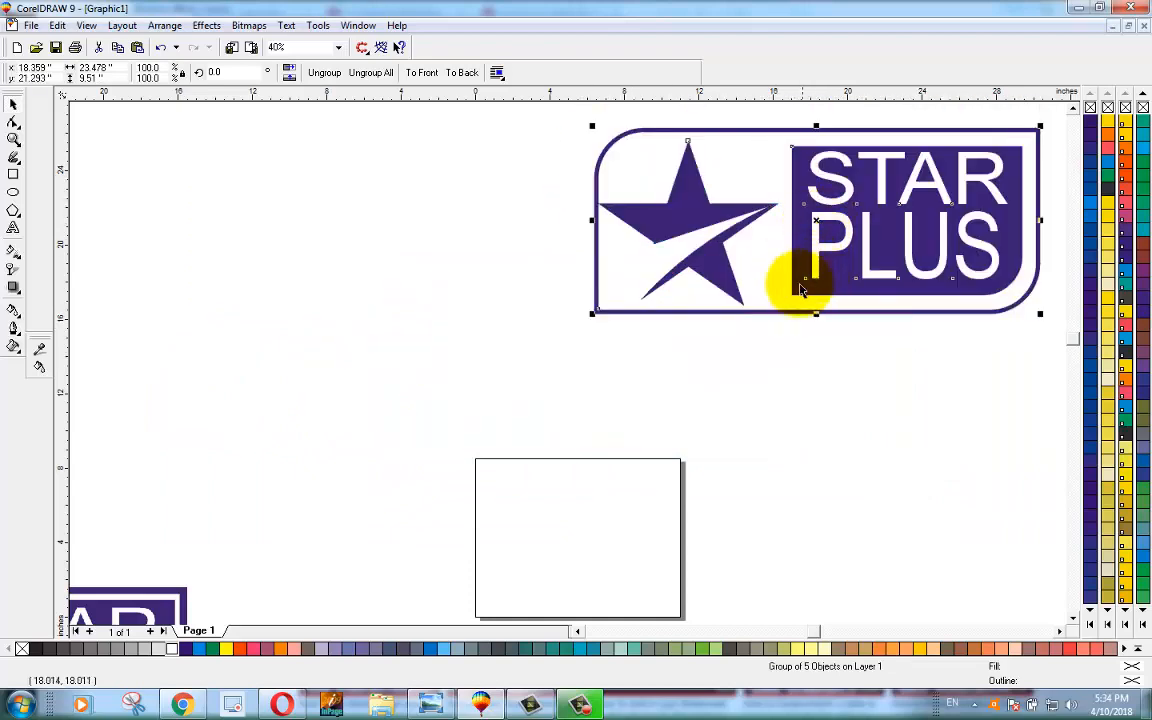
# Step: Move the Star Plus reference bitmap over the page and shift the vector logo group further right, clear of it
pyautogui.moveTo(120, 597); pyautogui.dragTo(792, 381)
pyautogui.moveTo(697, 453); pyautogui.dragTo(733, 482)
pyautogui.moveTo(733, 485); pyautogui.dragTo(592, 465)
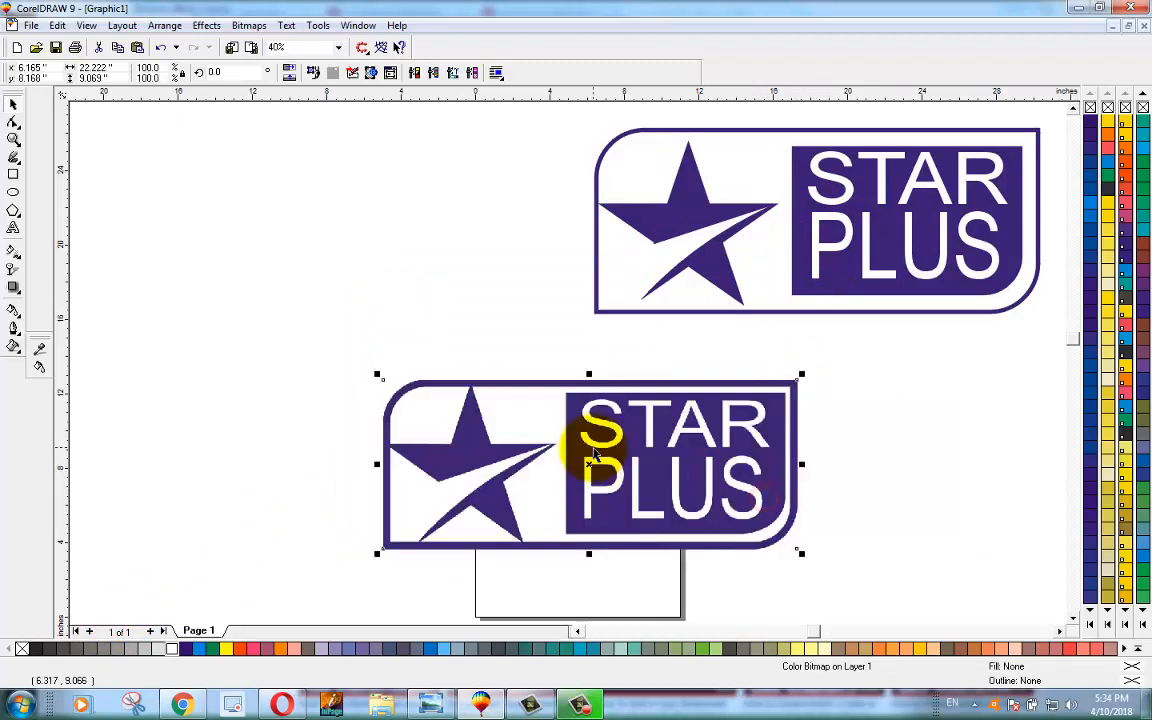
pyautogui.moveTo(675, 198); pyautogui.dragTo(836, 228)
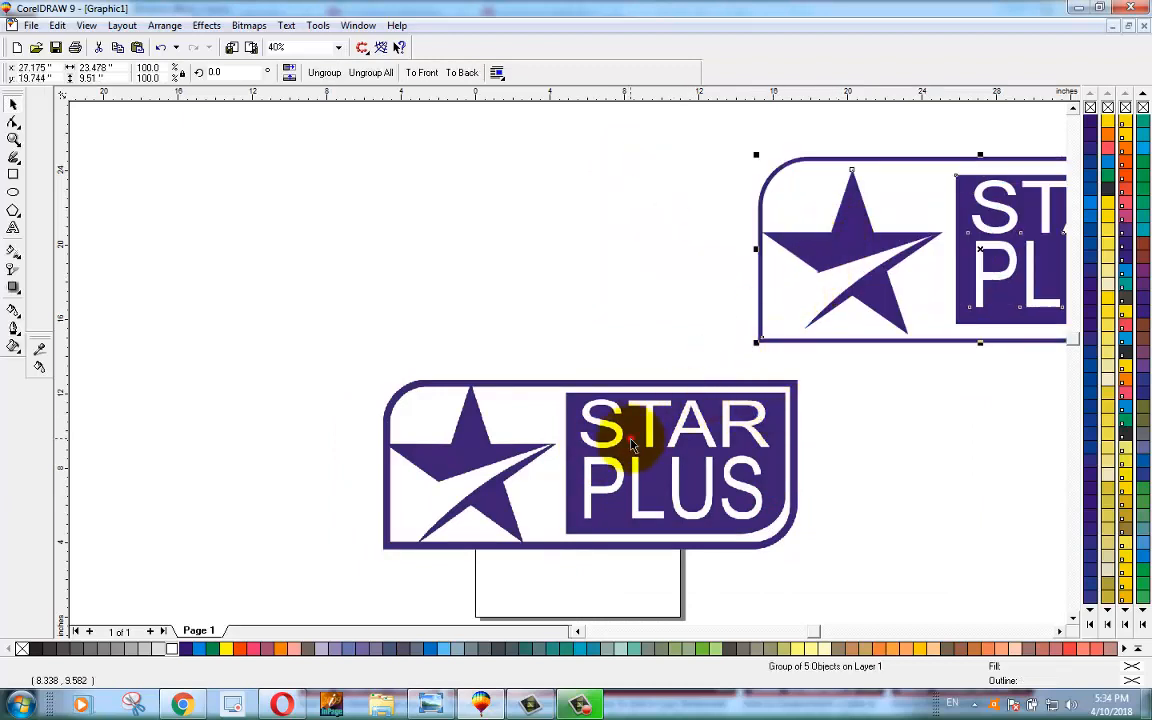
# Step: Lock the Star Plus reference bitmap in place and deselect it
pyautogui.click(634, 444)
pyautogui.rightClick(620, 446)
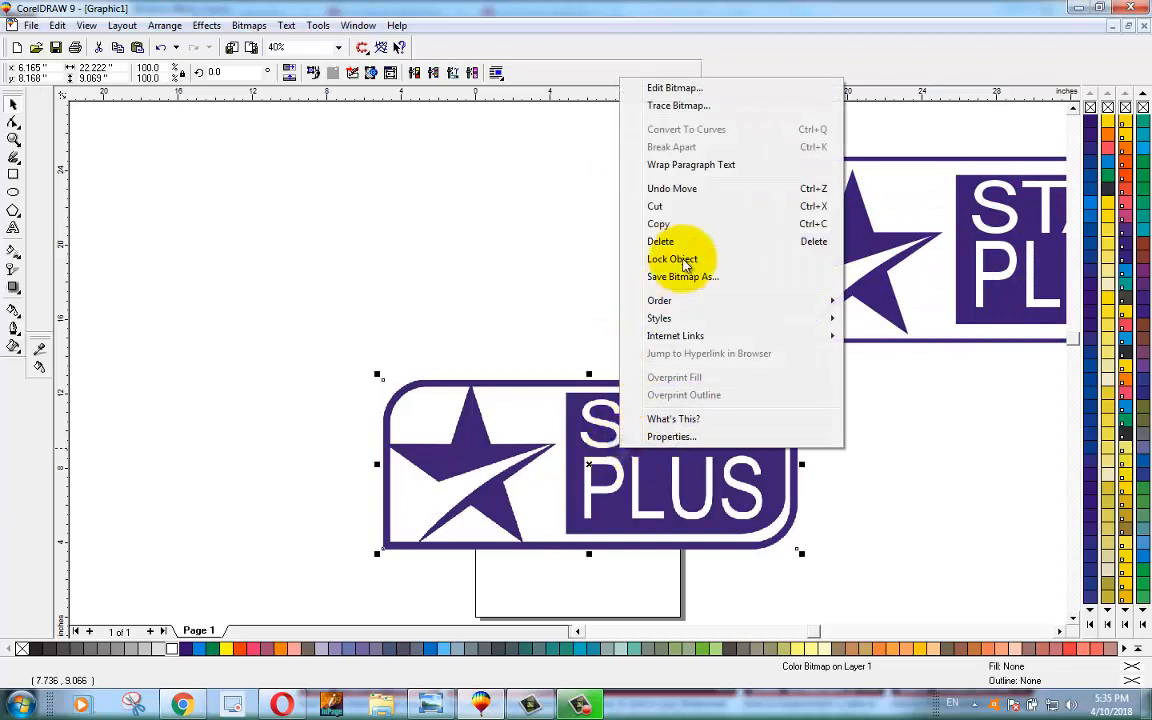
pyautogui.click(686, 258)
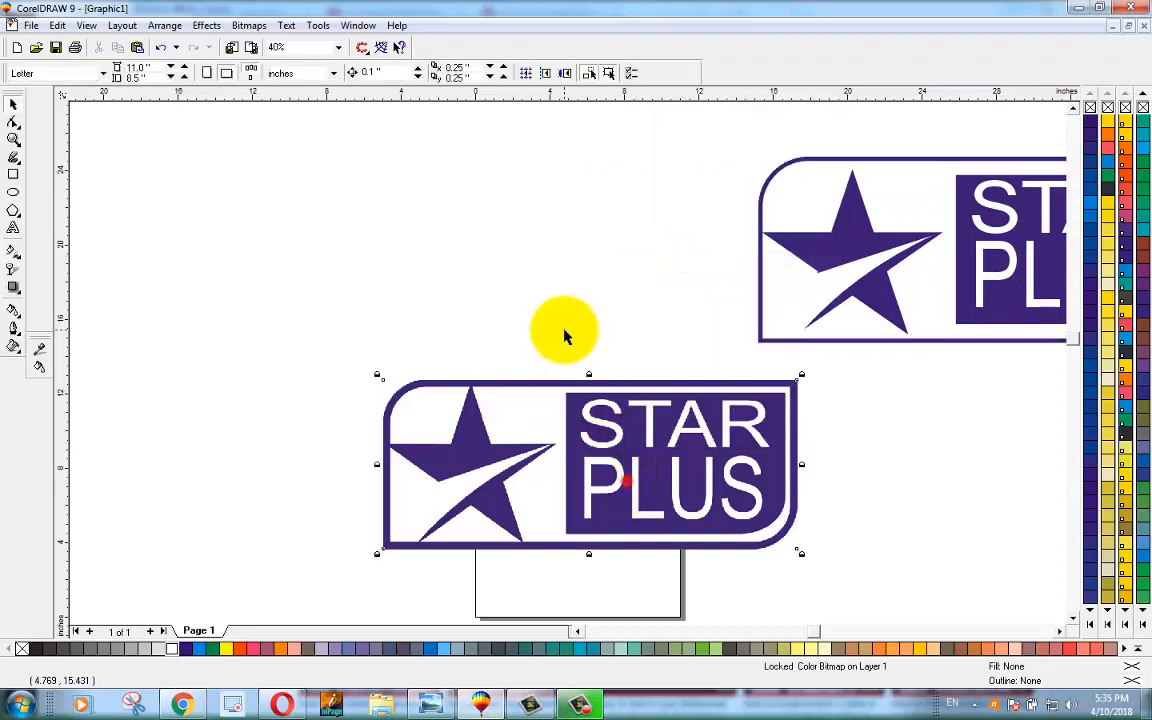
pyautogui.click(486, 311)
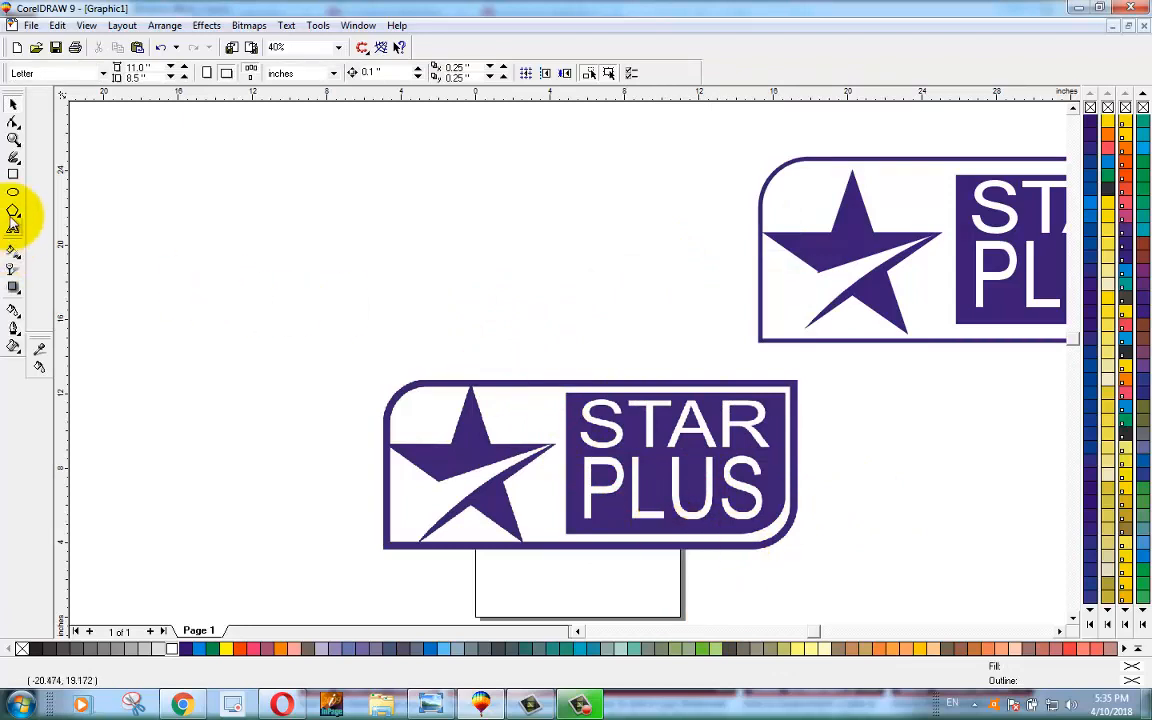
# Step: Draw a rectangle about 22.19 × 9.16 inches around the outer frame of the locked bitmap logo
pyautogui.click(13, 176)
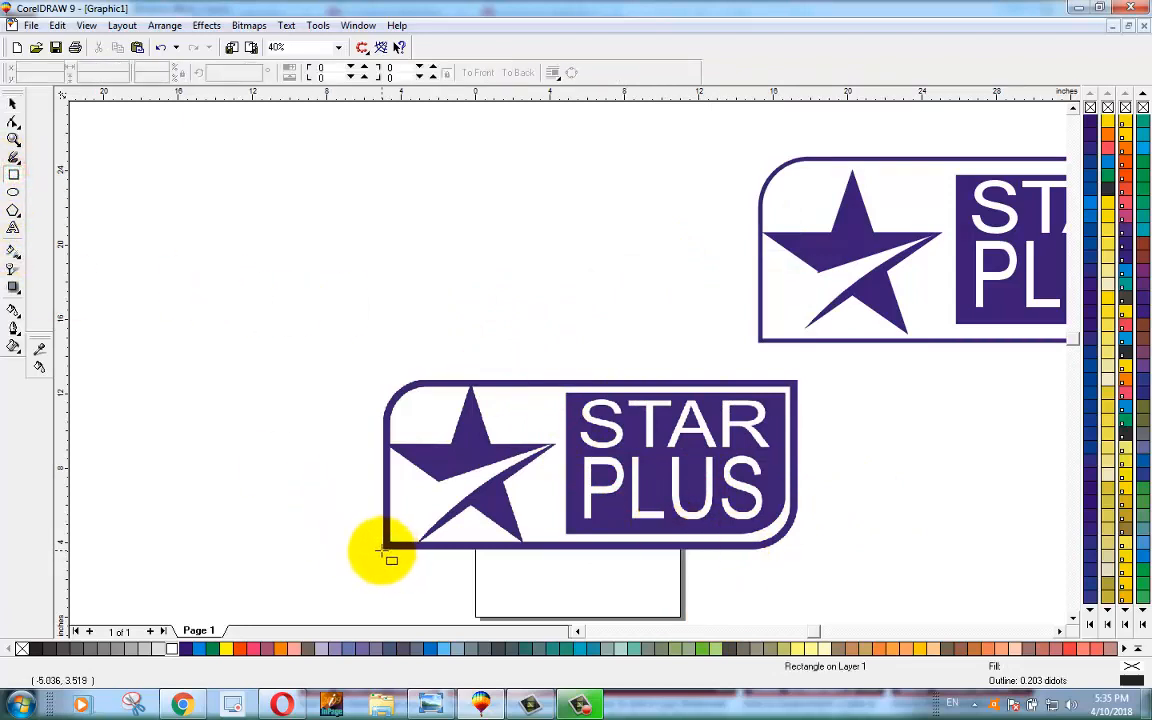
pyautogui.moveTo(383, 548); pyautogui.dragTo(800, 382)
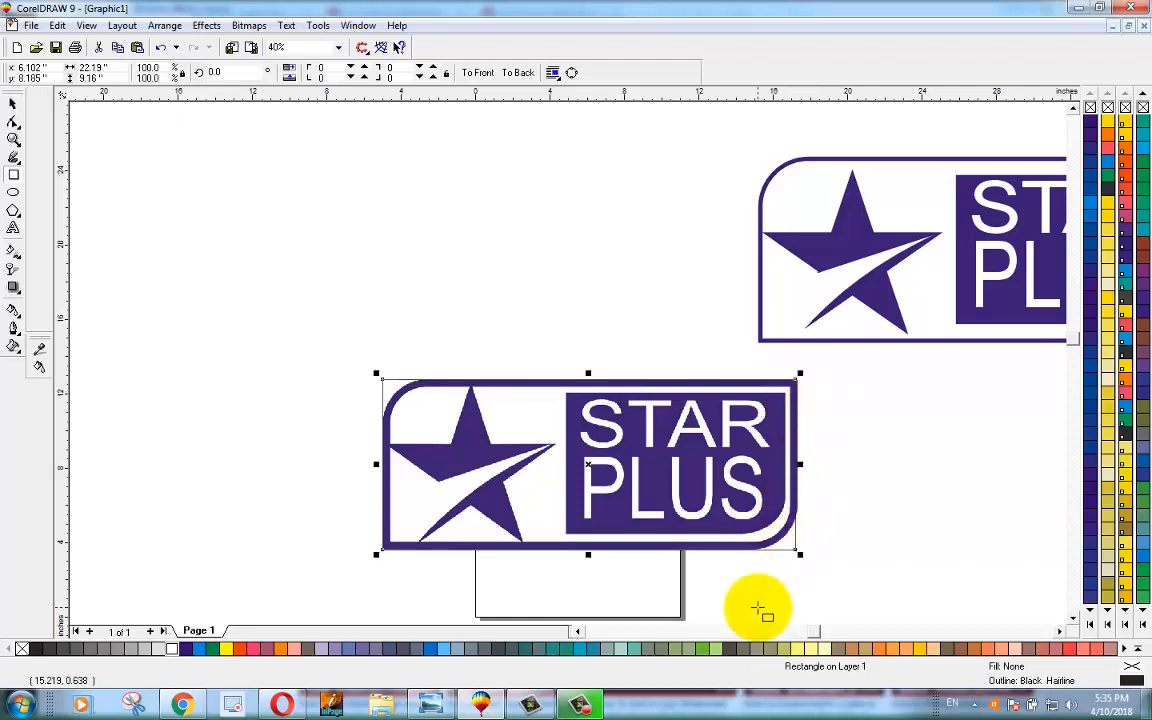
# Step: Try converting the traced rectangle to curves for node editing, and undo the conversion
pyautogui.click(16, 121)
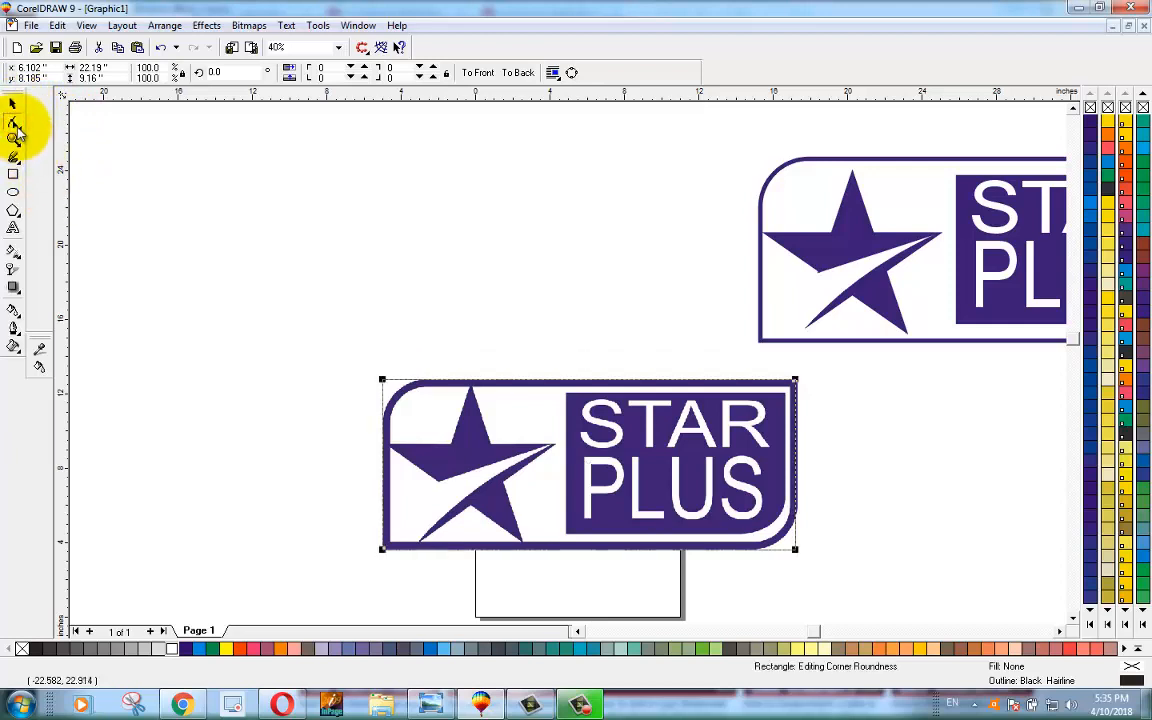
pyautogui.moveTo(382, 381); pyautogui.dragTo(386, 400)
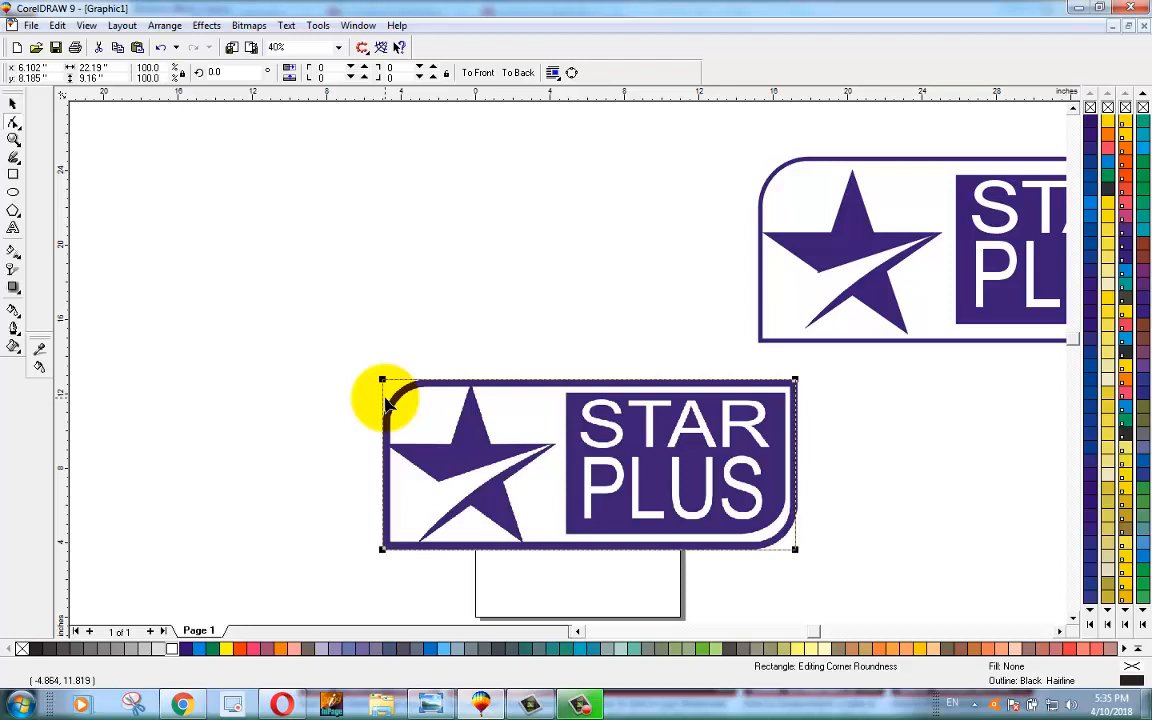
pyautogui.hotkey('ctrl', 'q')
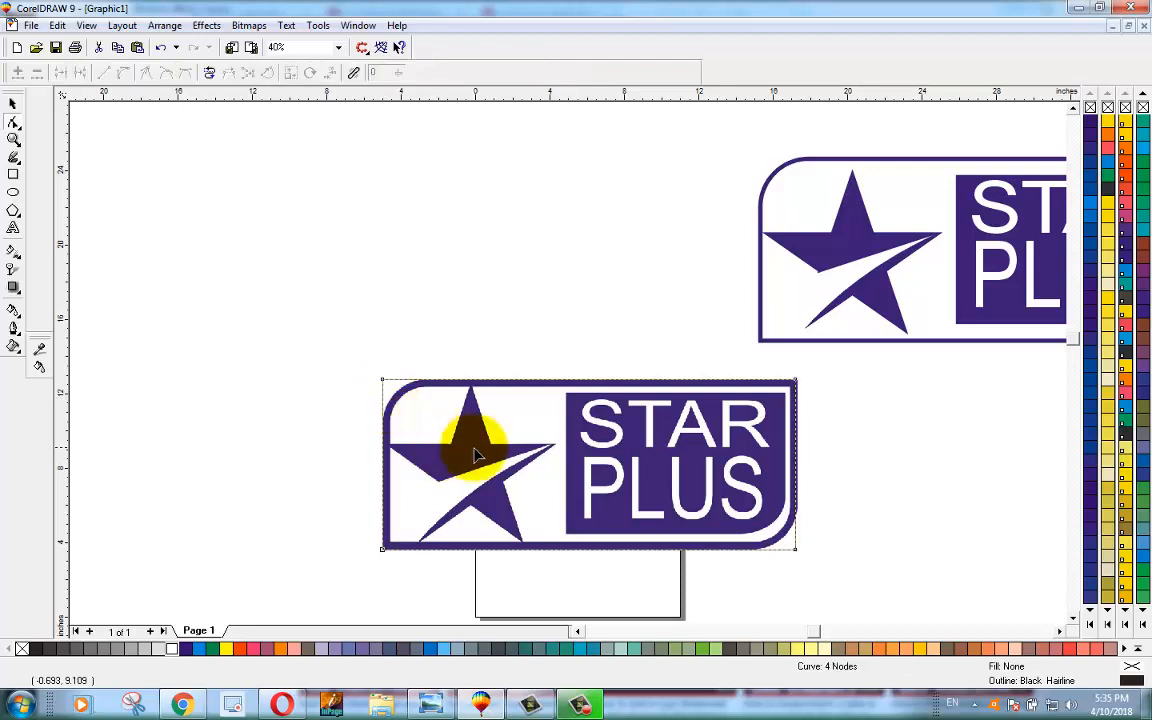
pyautogui.scroll(2, 790, 540)
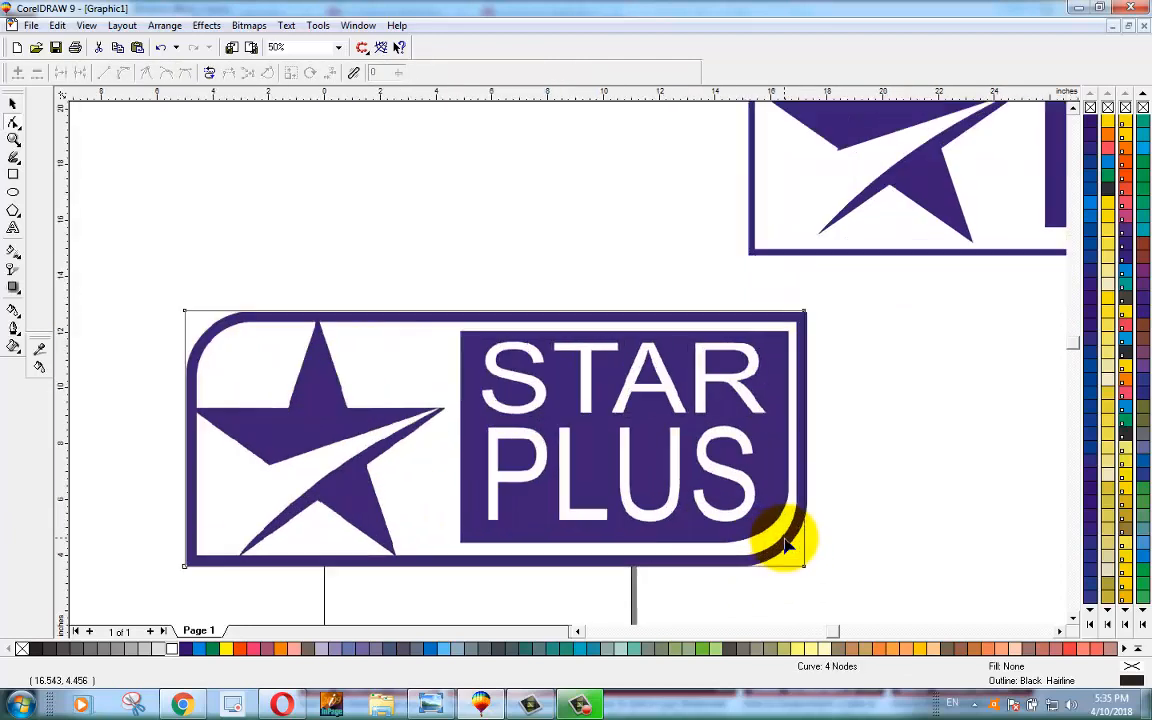
pyautogui.scroll(1, 348, 482)
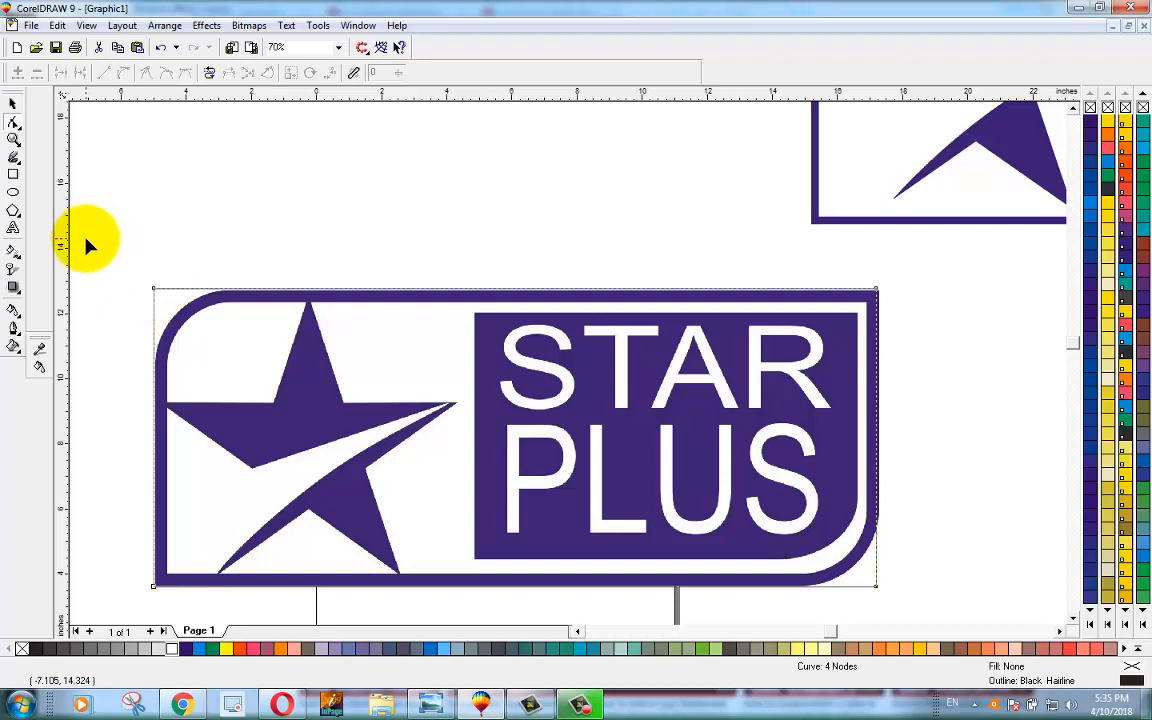
pyautogui.hotkey('ctrl', 'z')
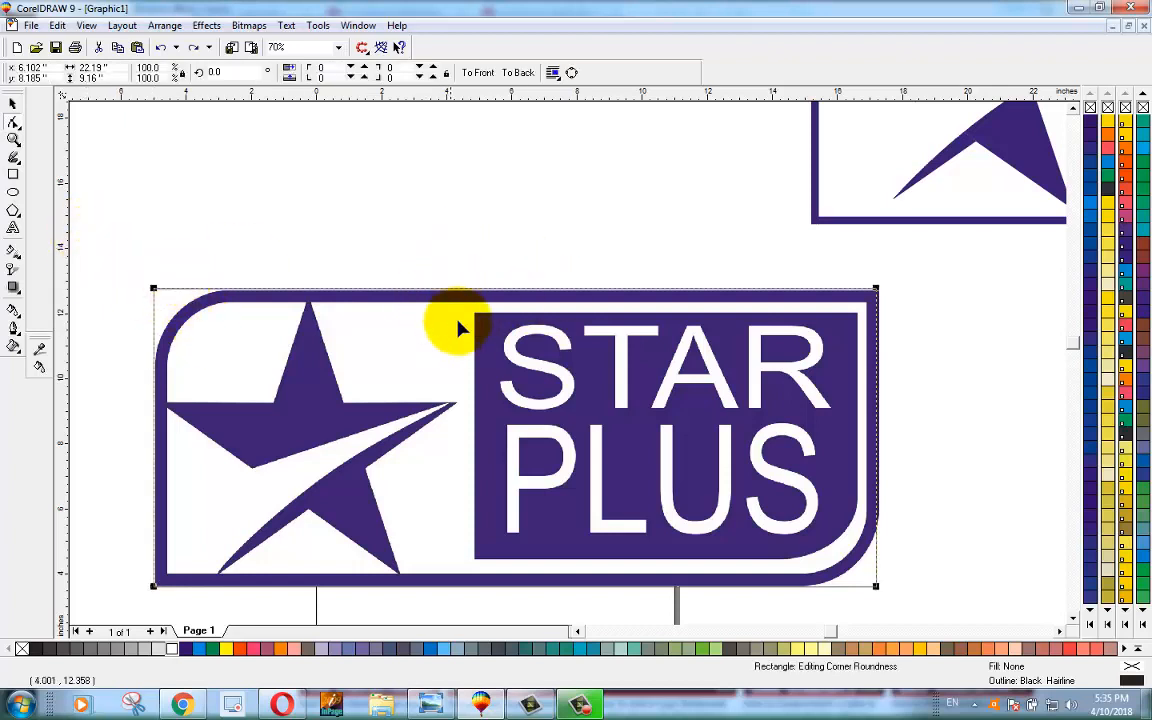
# Step: Try a linked corner roundness of 52 on the traced rectangle, and undo it
pyautogui.click(479, 374)
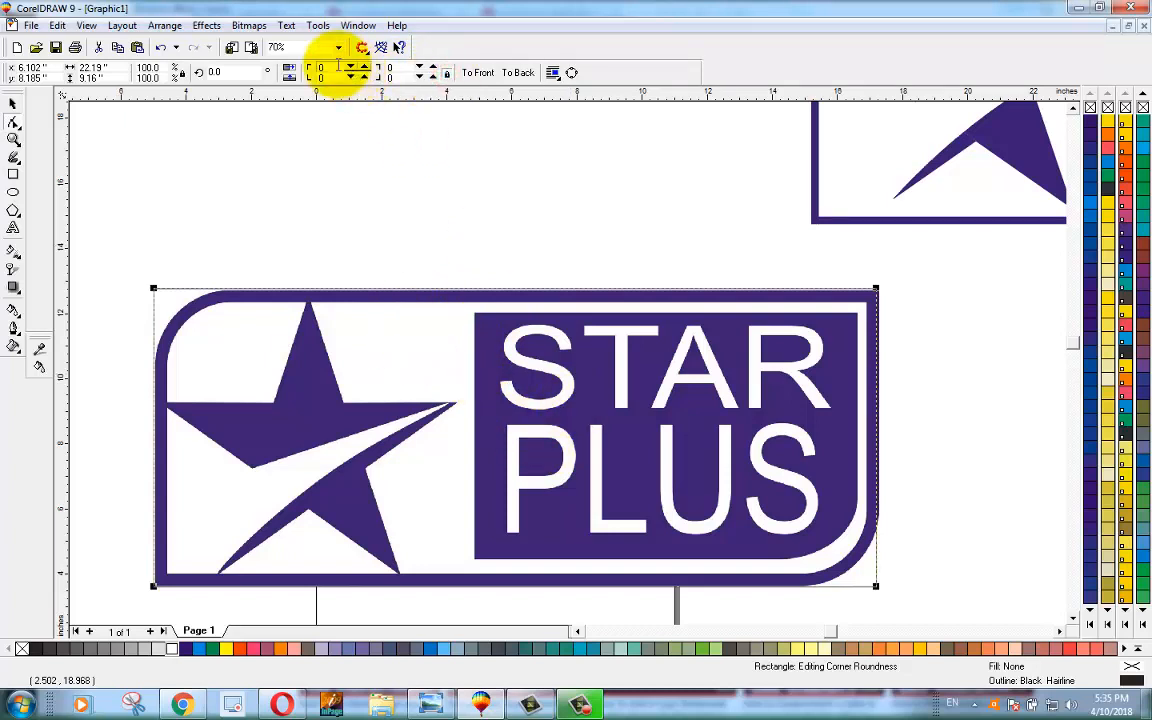
pyautogui.click(337, 64)
pyautogui.press('Return')
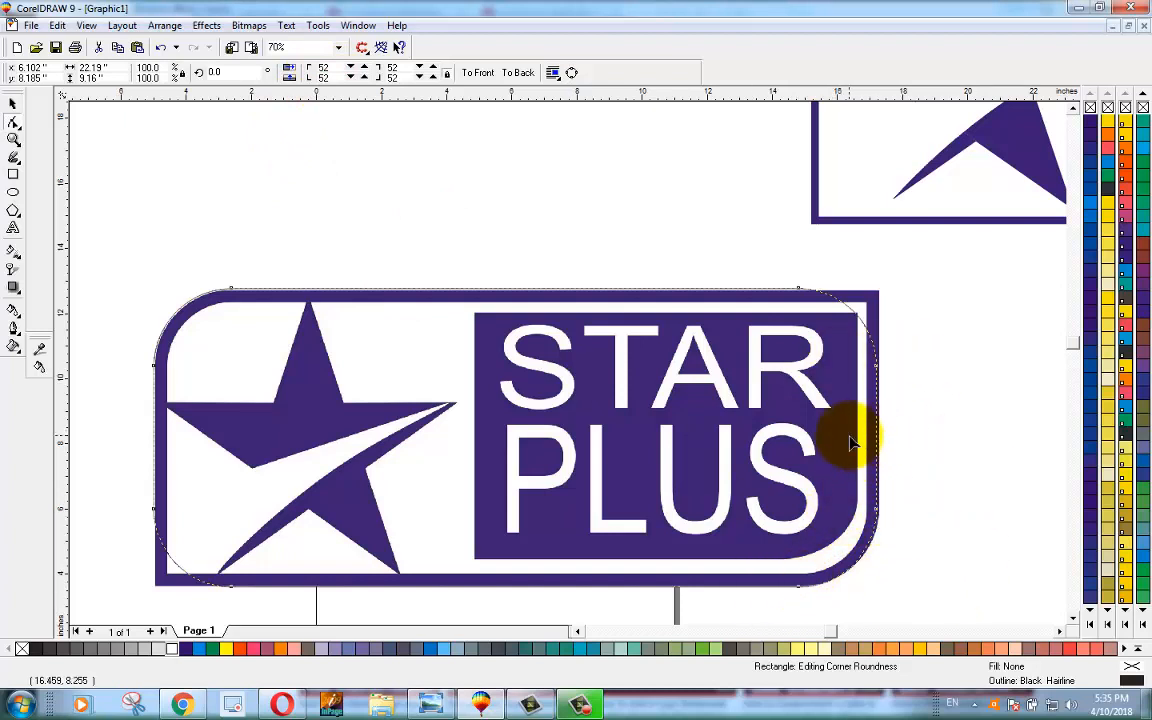
pyautogui.hotkey('ctrl', 'z')
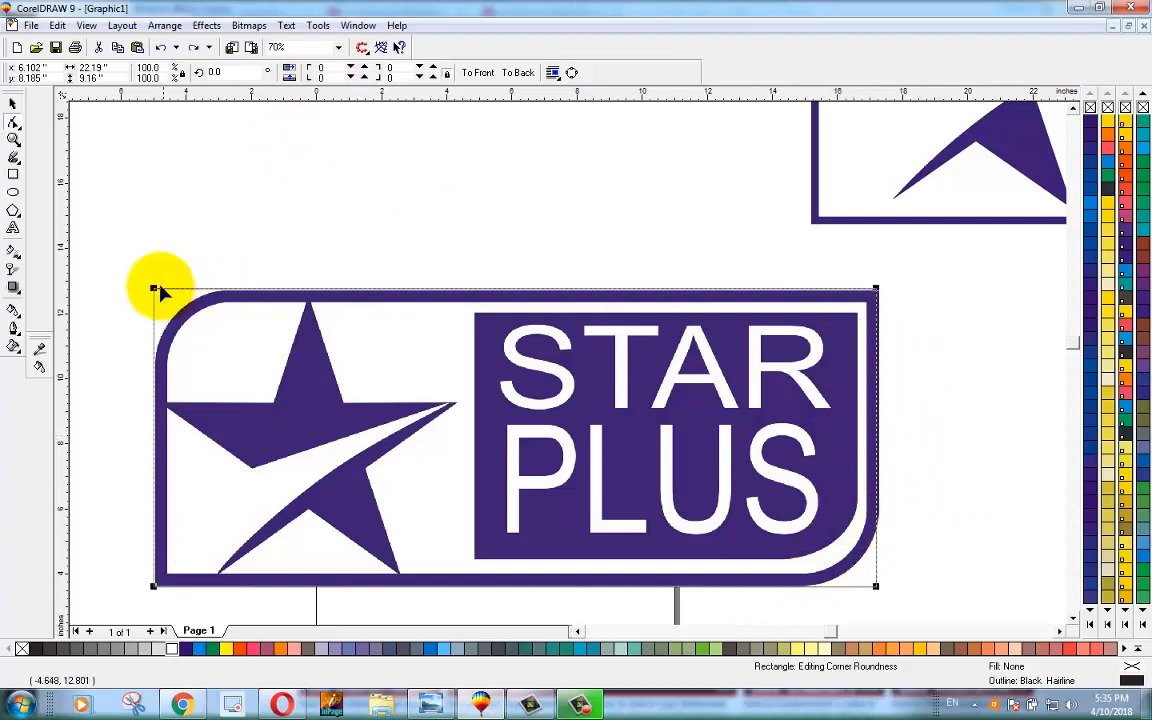
# Step: Round all four corners of the traced rectangle to 55 and unlink the corner roundness values from each other
pyautogui.hotkey('ctrl', 'q')
pyautogui.moveTo(155, 290); pyautogui.dragTo(237, 301)
pyautogui.hotkey('ctrl', 'z')
pyautogui.hotkey('ctrl', 'z')
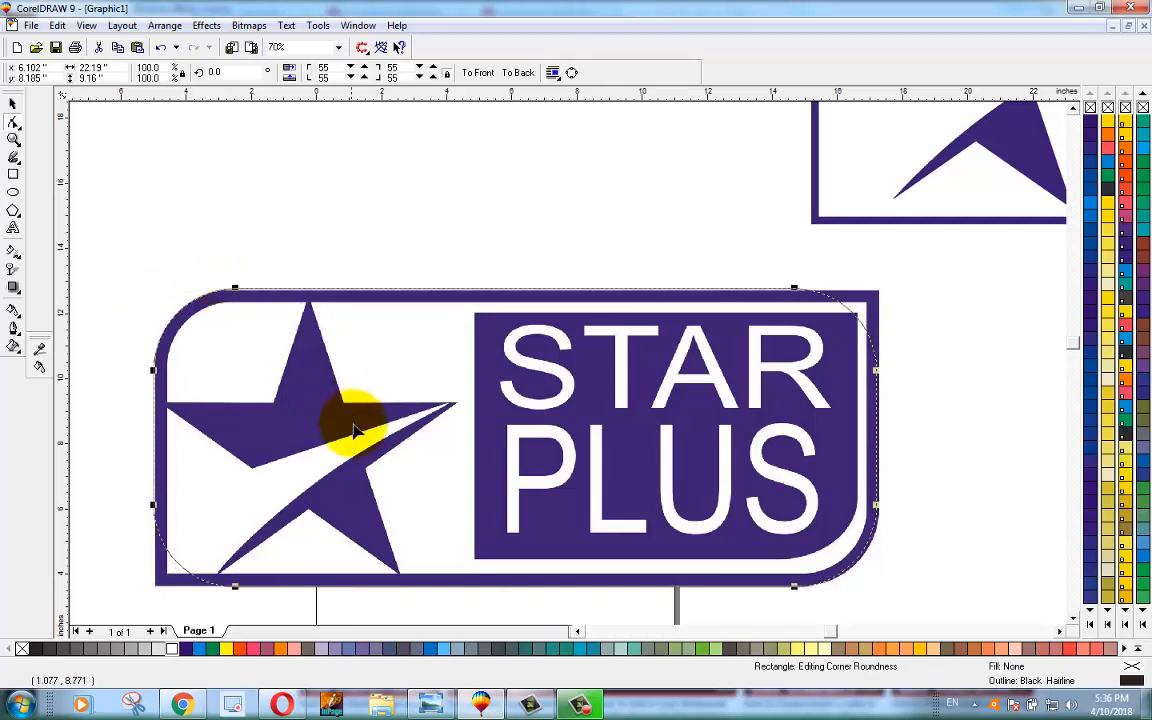
pyautogui.click(447, 76)
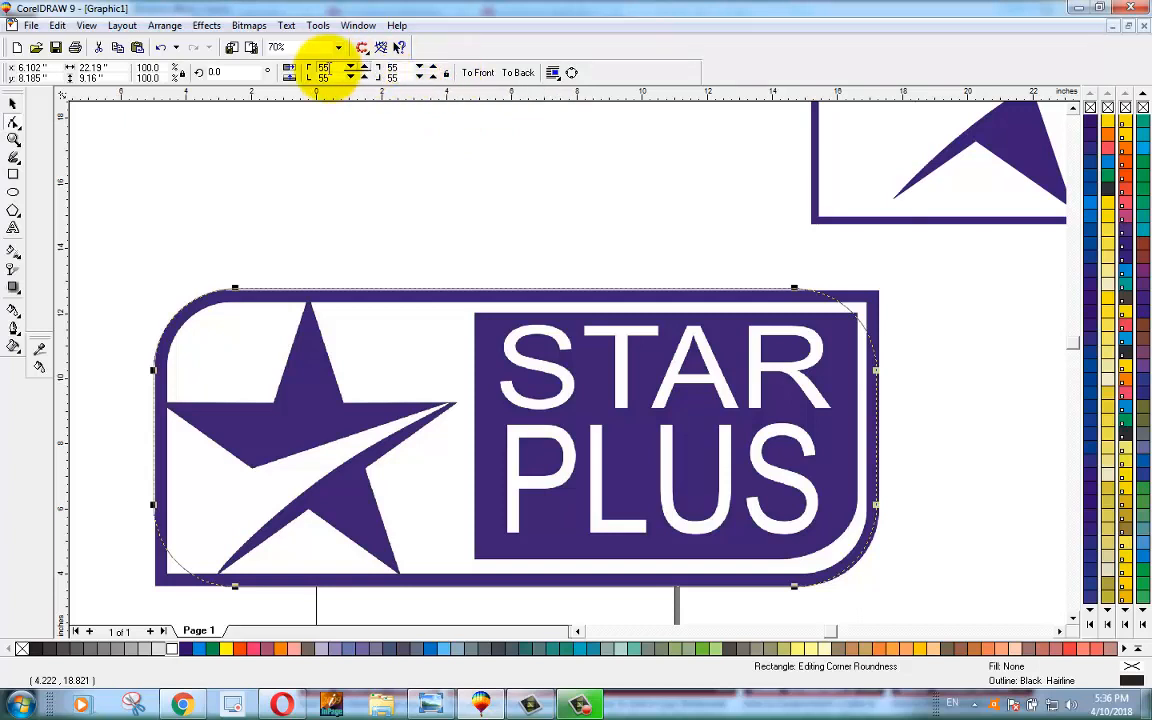
# Step: Set the upper-right and lower-left corner roundness of the traced rectangle to 0, leaving the other two corners rounded
pyautogui.moveTo(339, 69); pyautogui.dragTo(293, 69)
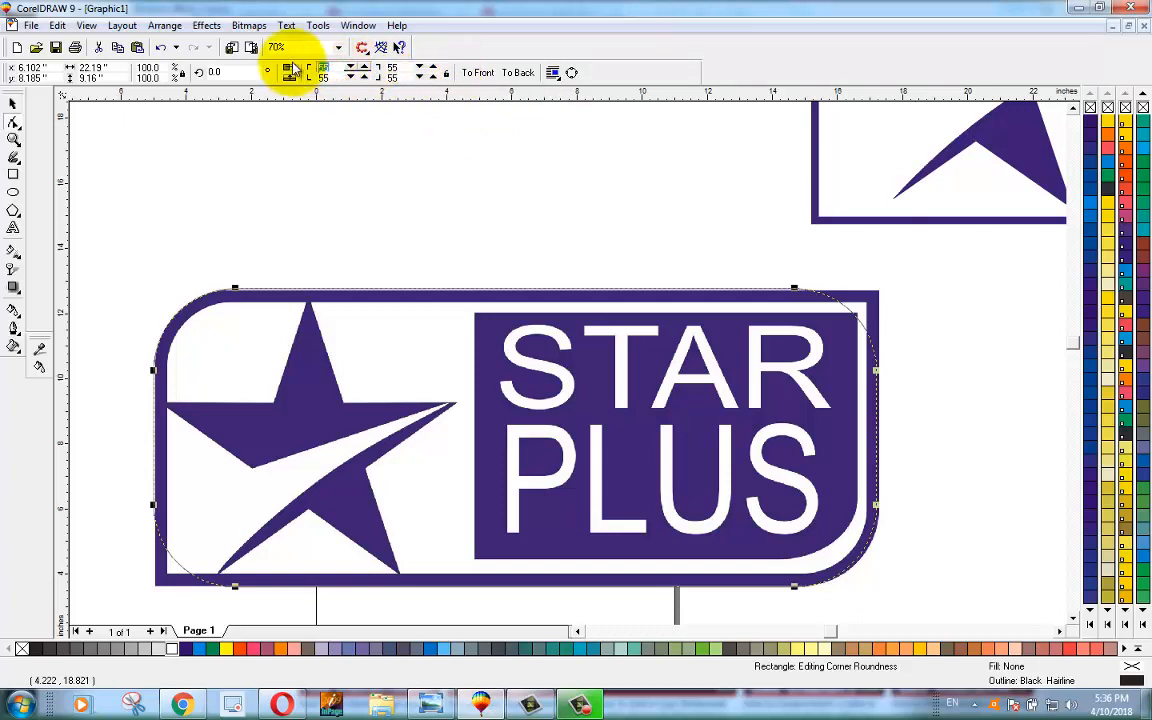
pyautogui.click(391, 70)
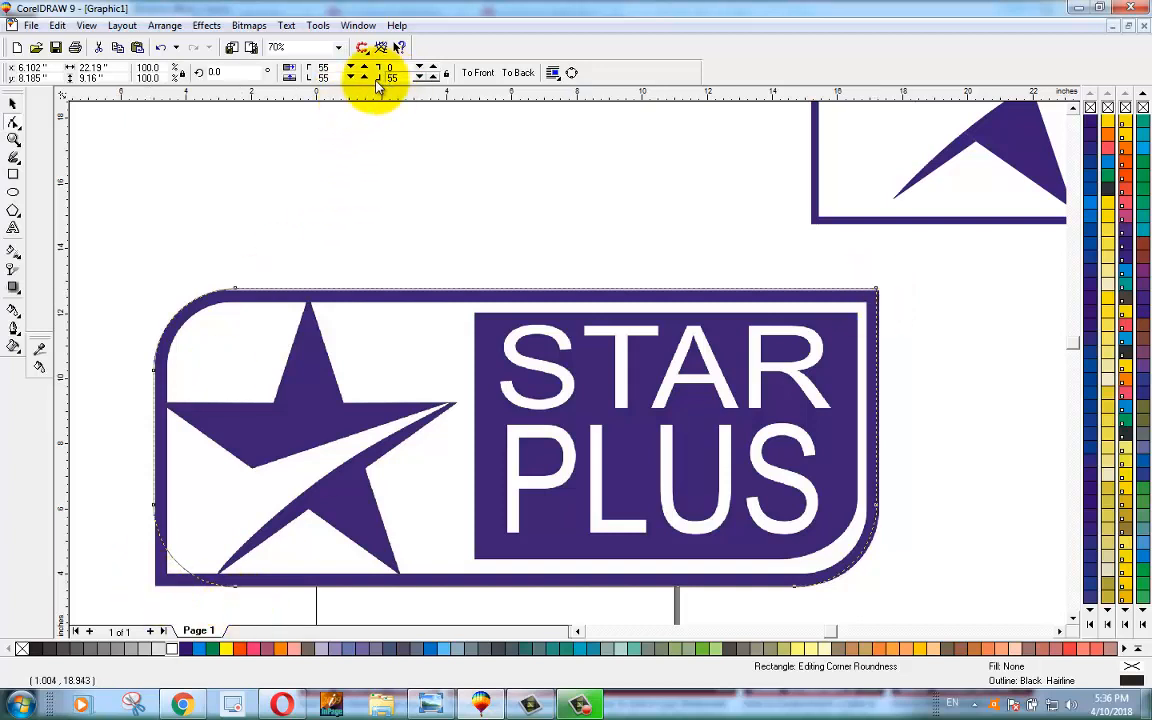
pyautogui.click(326, 77)
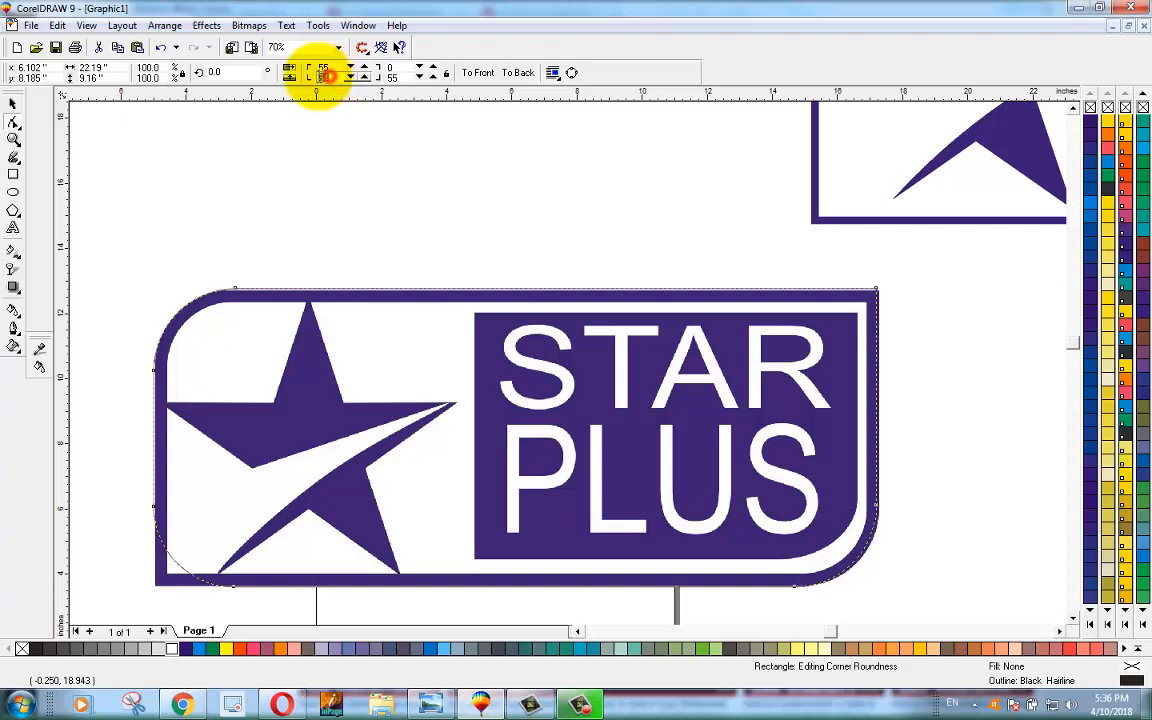
pyautogui.click(463, 437)
# Step: Try moving the traced rectangle up off the reference logo, and undo the move
pyautogui.click(13, 104)
pyautogui.moveTo(530, 436); pyautogui.dragTo(497, 265)
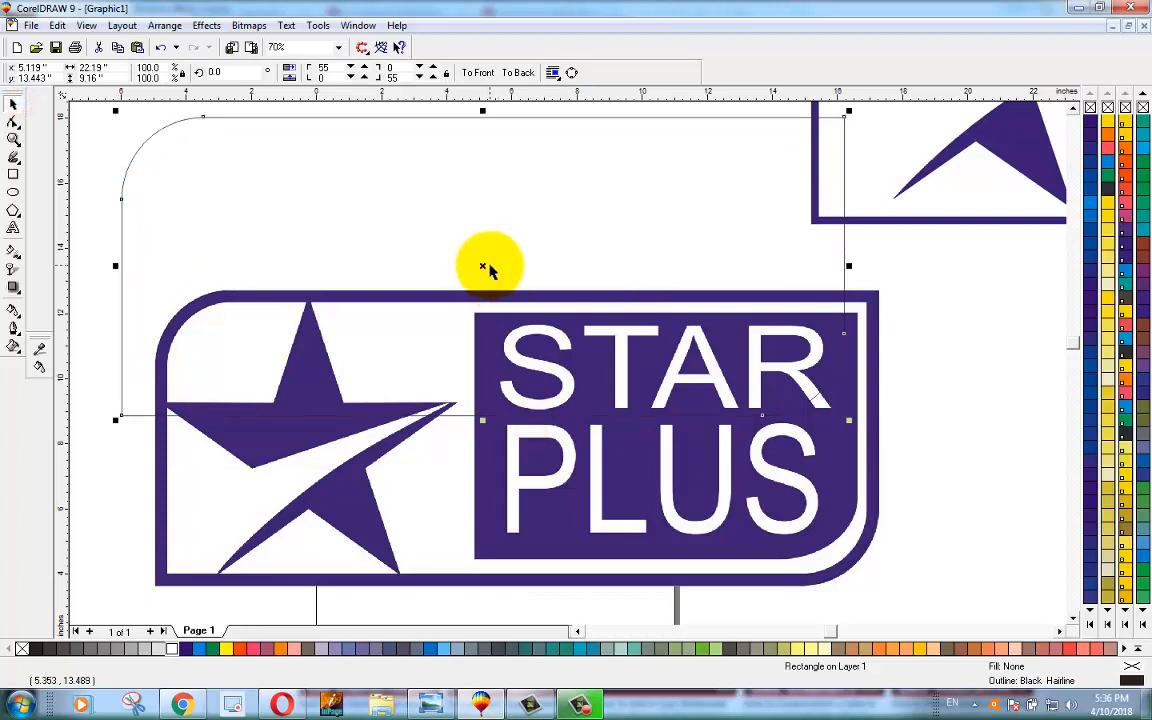
pyautogui.hotkey('ctrl', 'z')
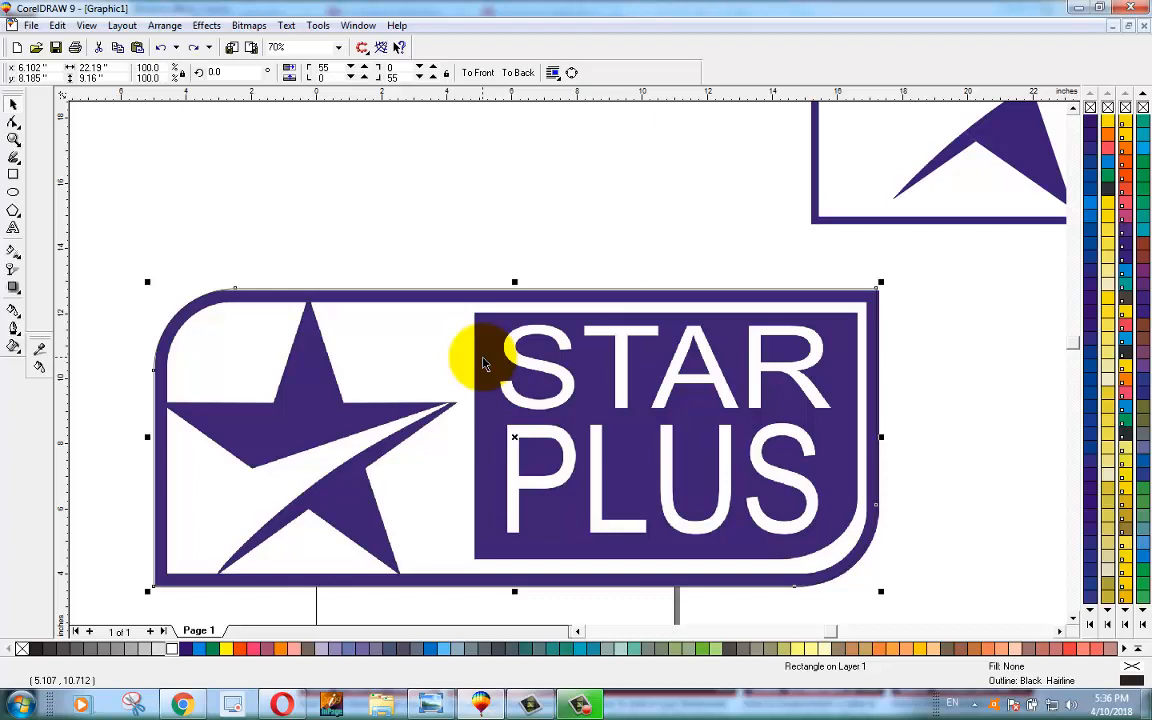
# Step: Set the traced rectangle's outline to a width of 30 didots and a yellow color
pyautogui.press('F12')
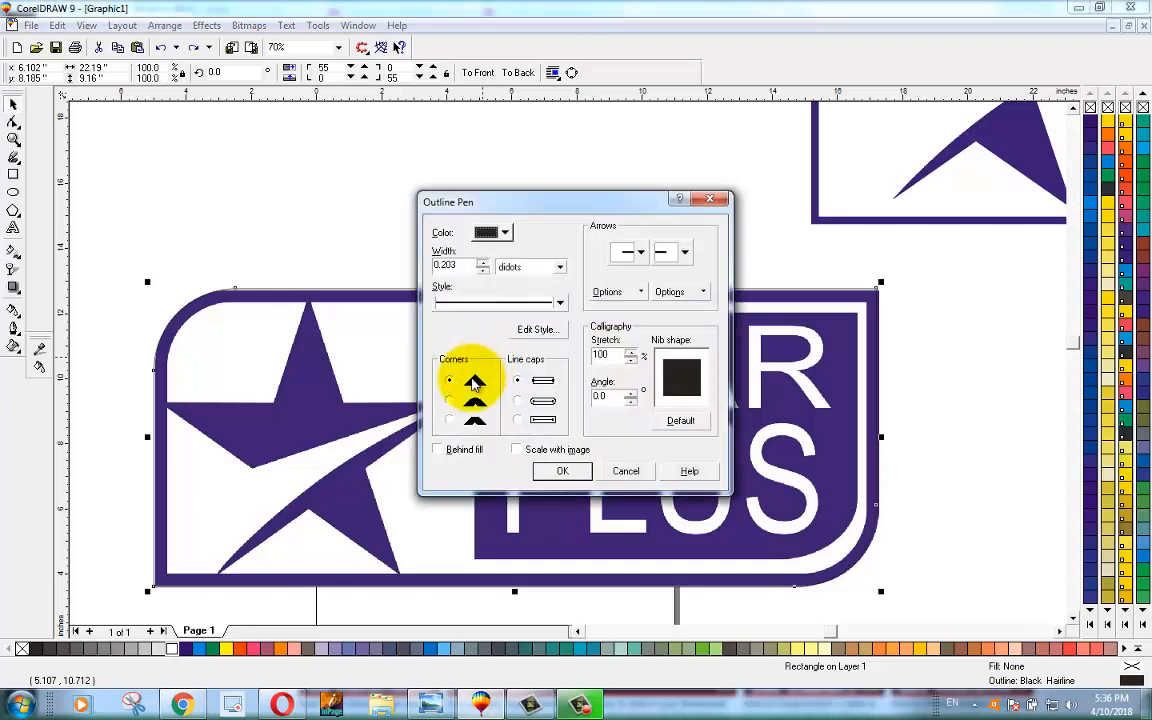
pyautogui.moveTo(550, 205); pyautogui.dragTo(695, 172)
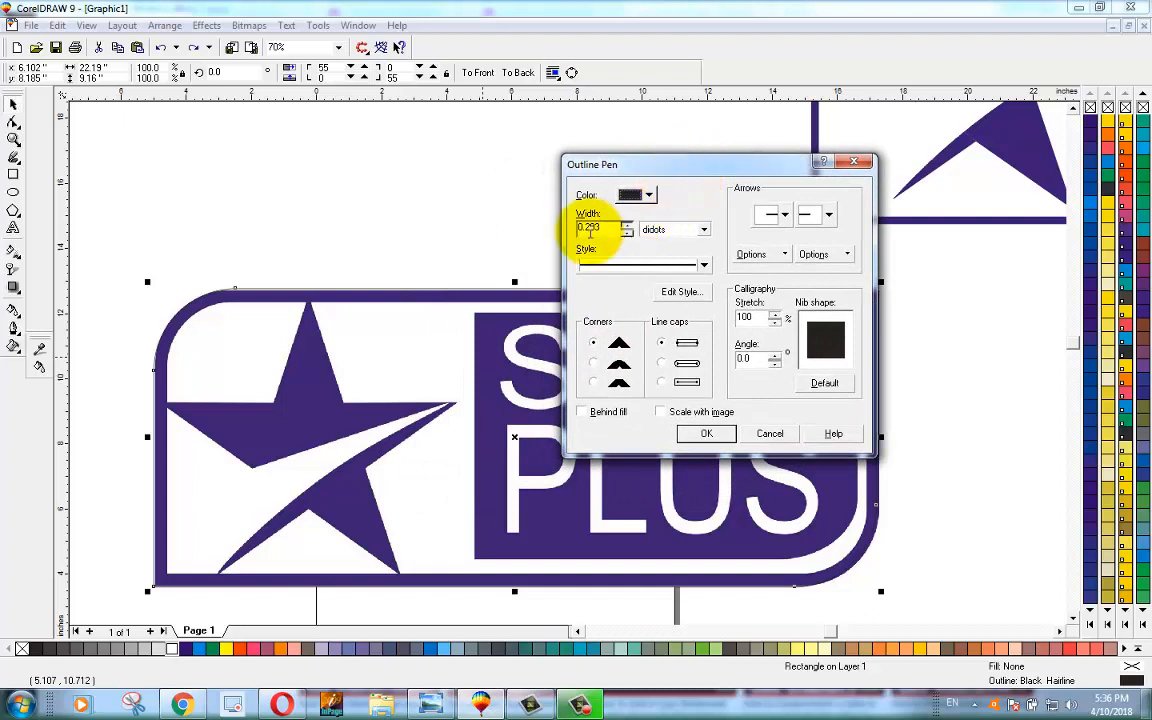
pyautogui.moveTo(606, 228); pyautogui.dragTo(560, 228)
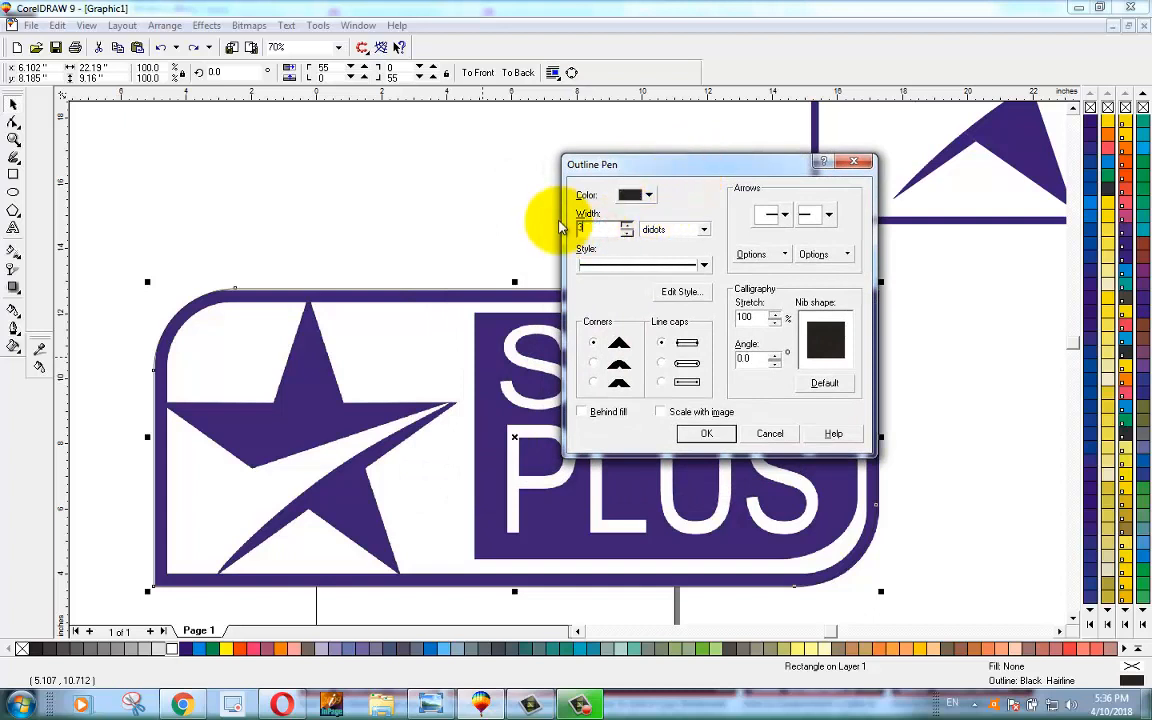
pyautogui.click(649, 195)
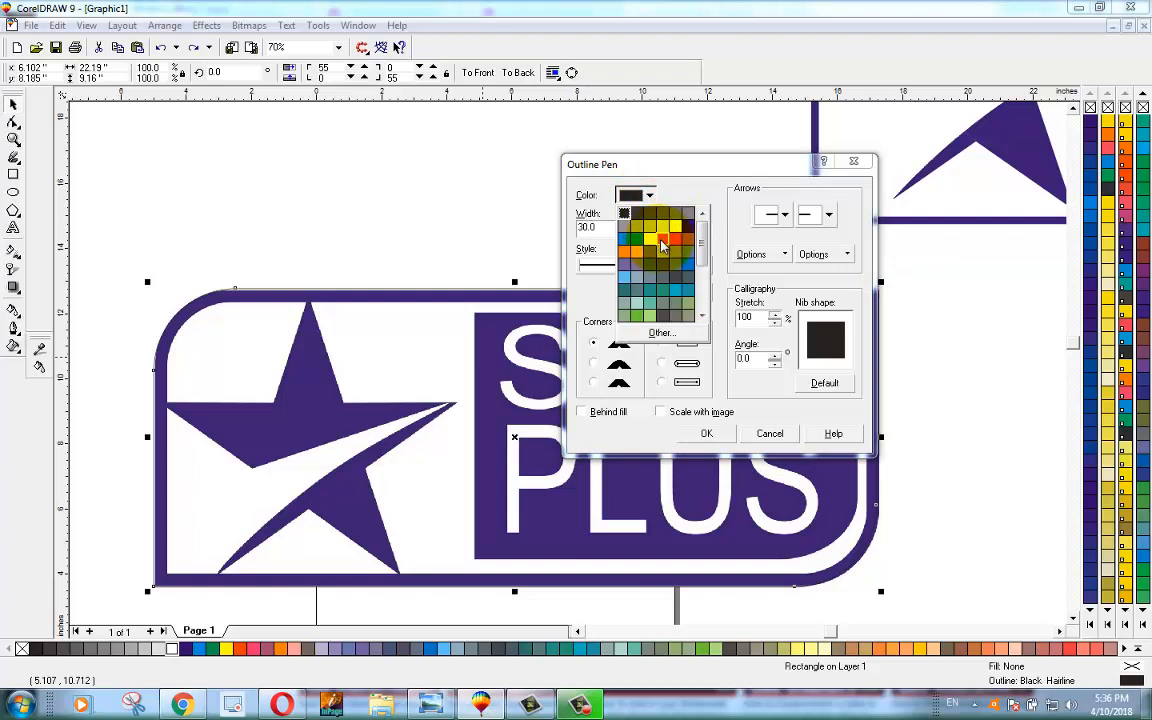
pyautogui.click(664, 241)
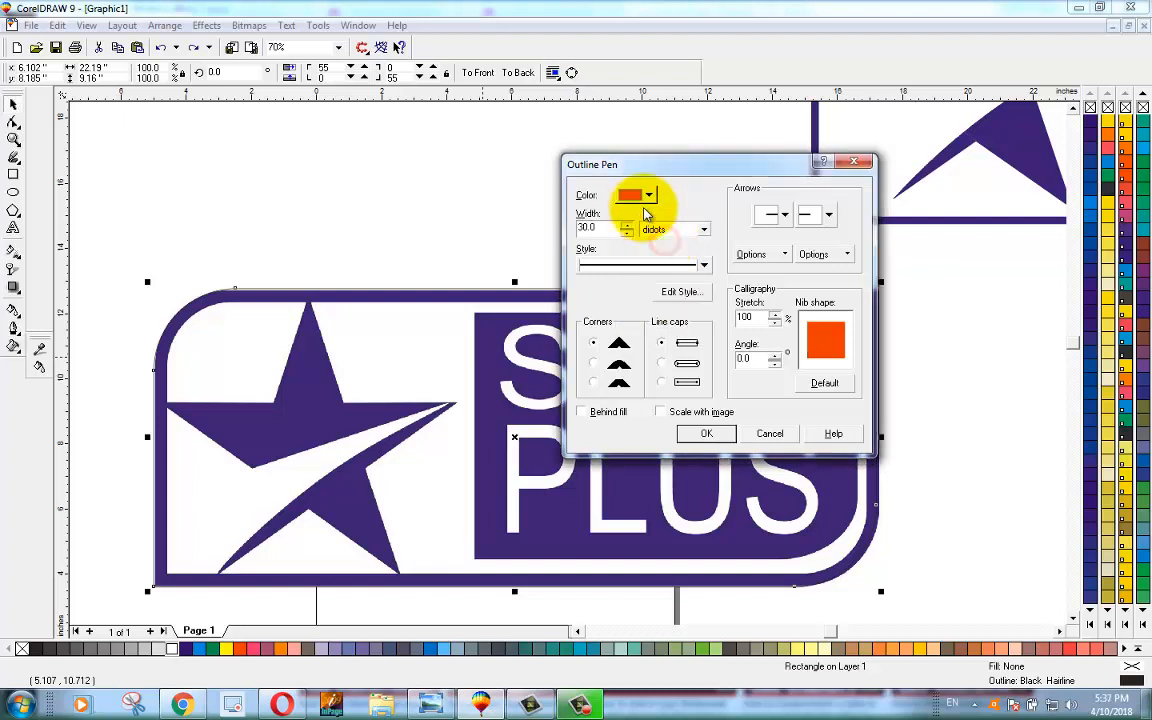
pyautogui.click(649, 195)
pyautogui.click(650, 214)
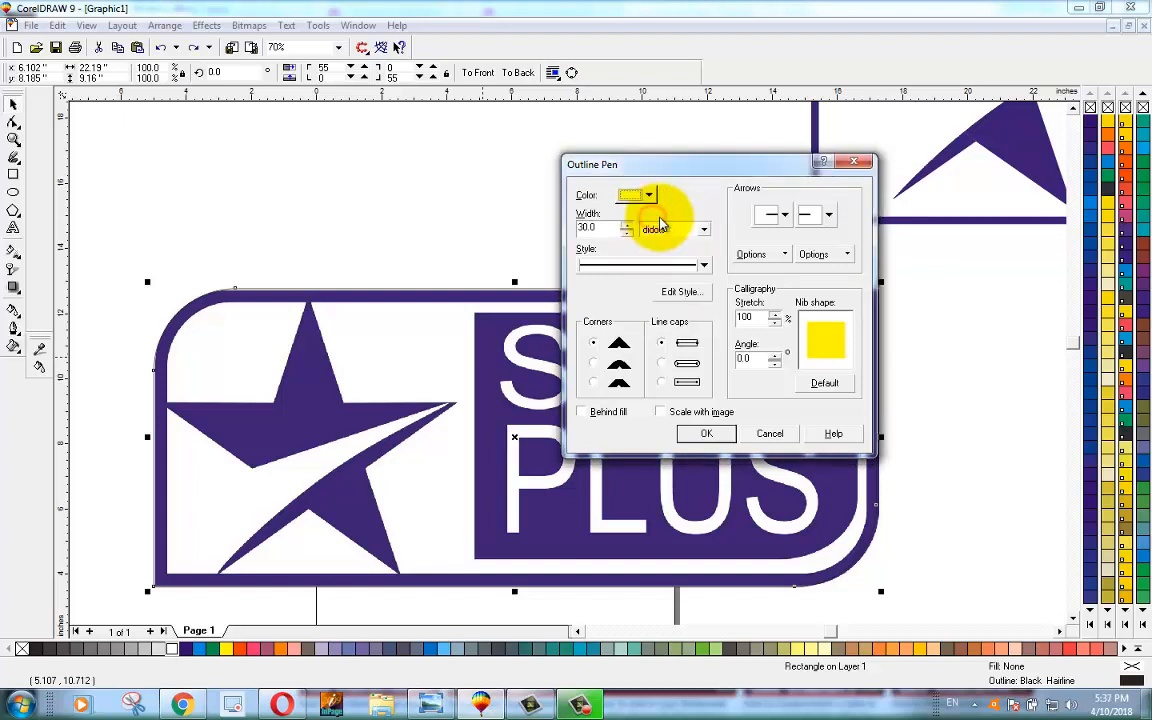
# Step: Apply the outline behind the fill and scaled with the image, using rounded corners and rounded line caps, and deselect the rectangle
pyautogui.click(582, 411)
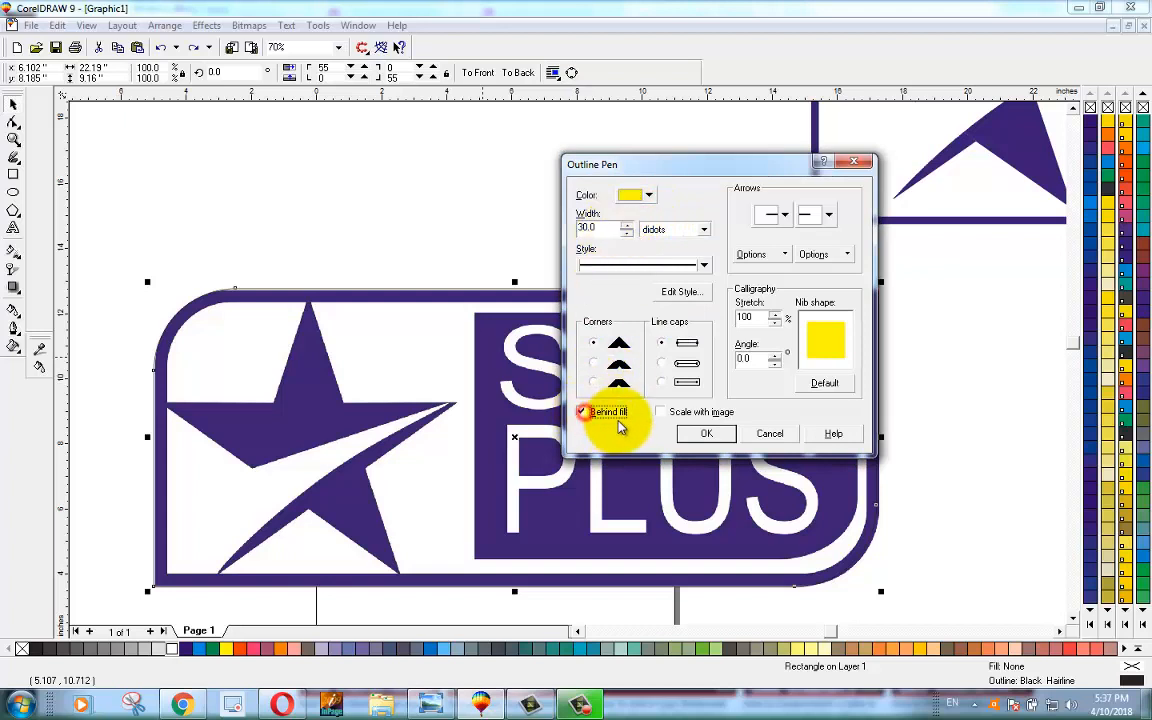
pyautogui.click(662, 412)
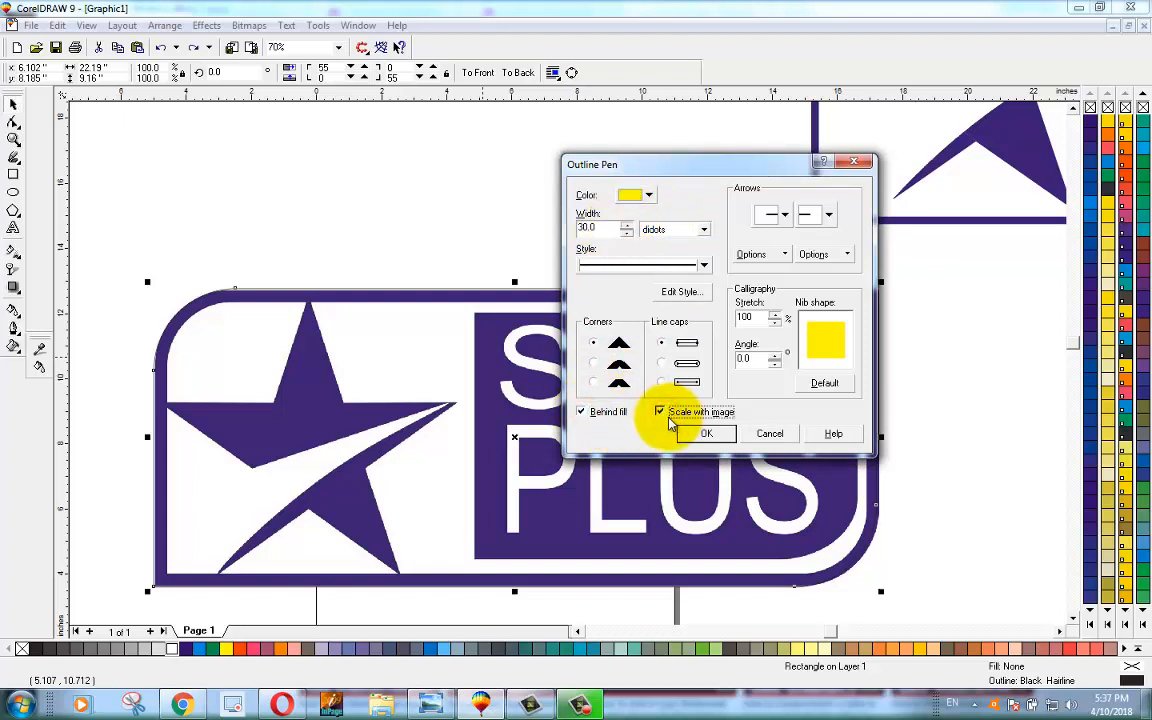
pyautogui.click(705, 434)
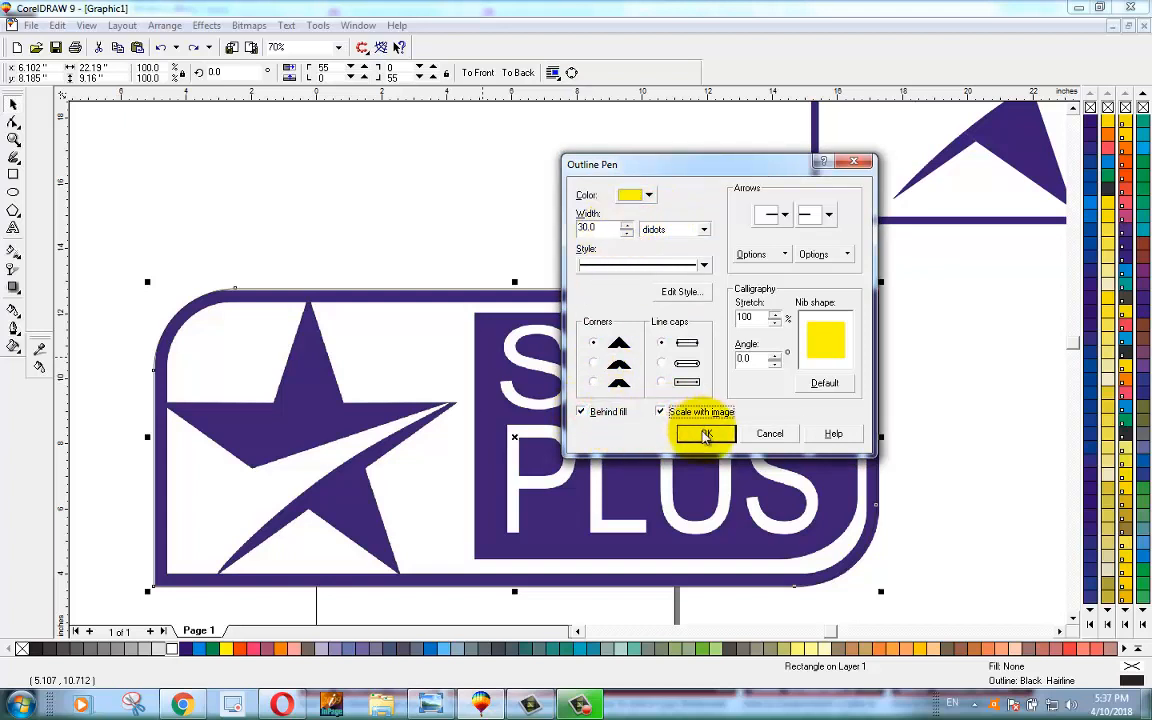
pyautogui.click(594, 362)
pyautogui.click(662, 362)
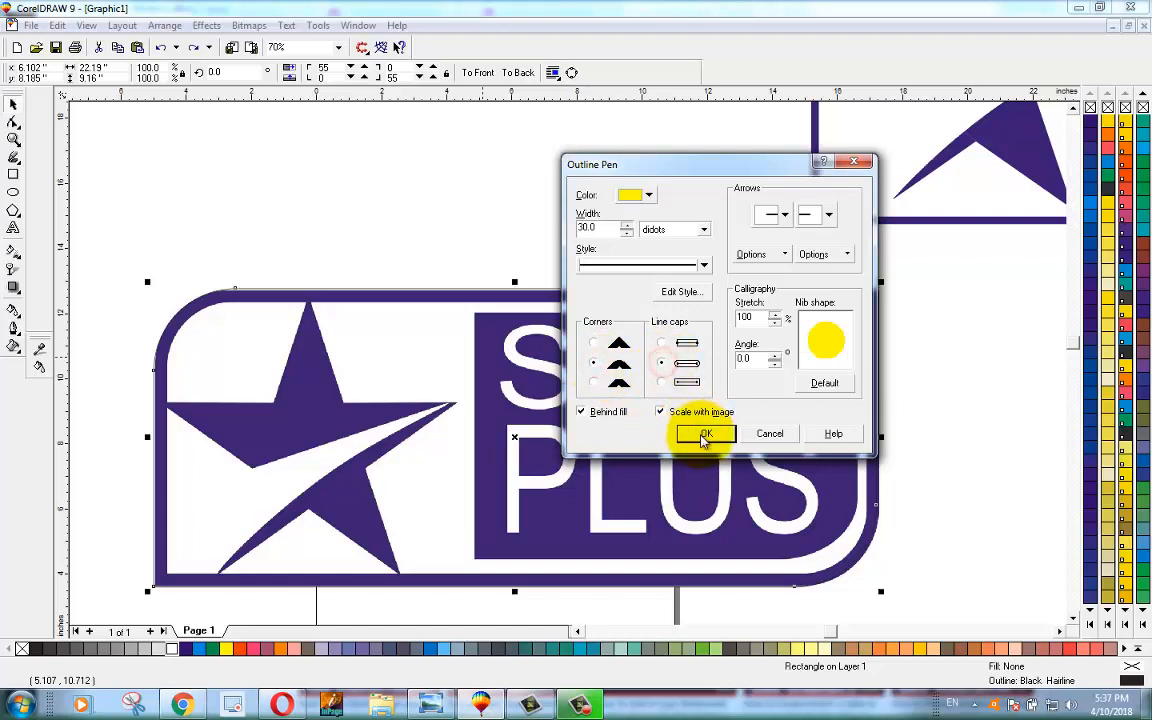
pyautogui.click(707, 433)
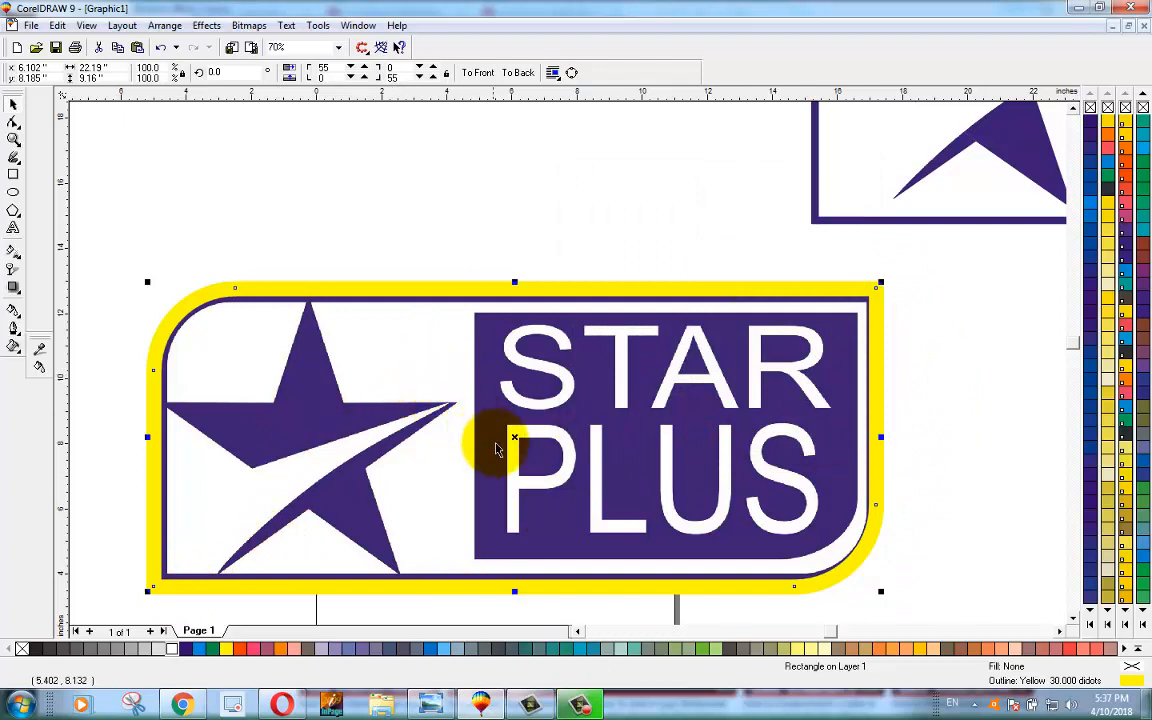
pyautogui.click(236, 178)
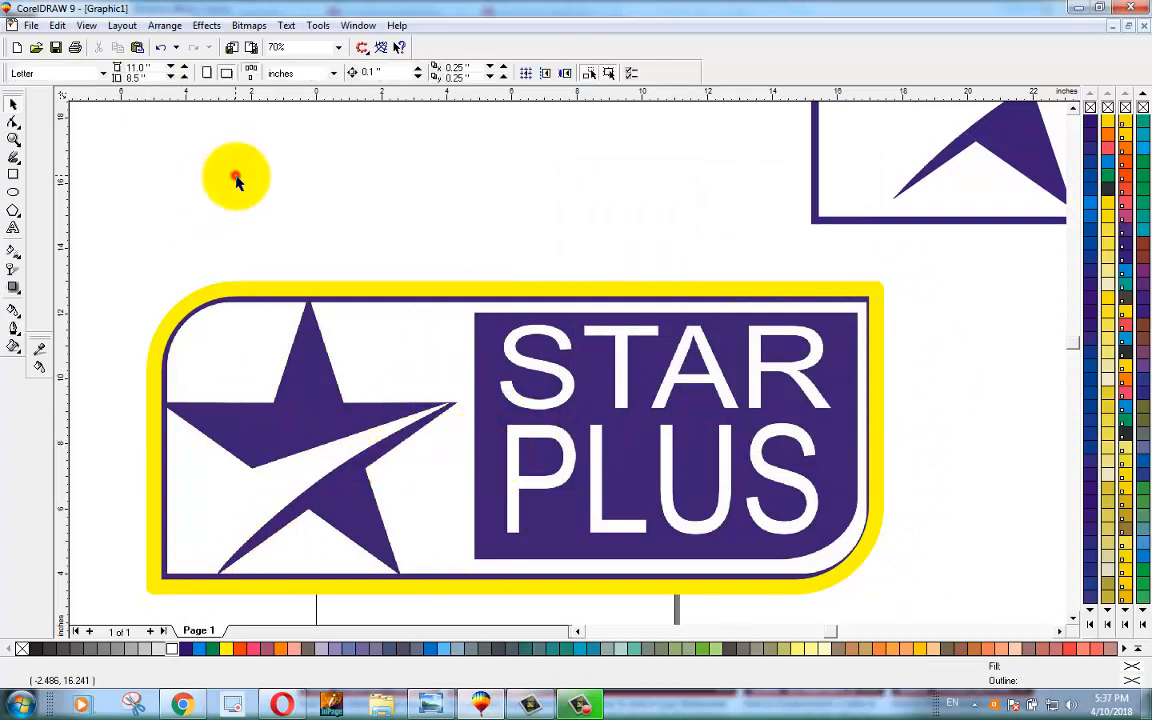
# Step: Draw a rectangle about 11.79 × 7.59 inches over the purple text panel and round its lower-right corner to 55
pyautogui.click(14, 176)
pyautogui.moveTo(473, 311); pyautogui.dragTo(862, 563)
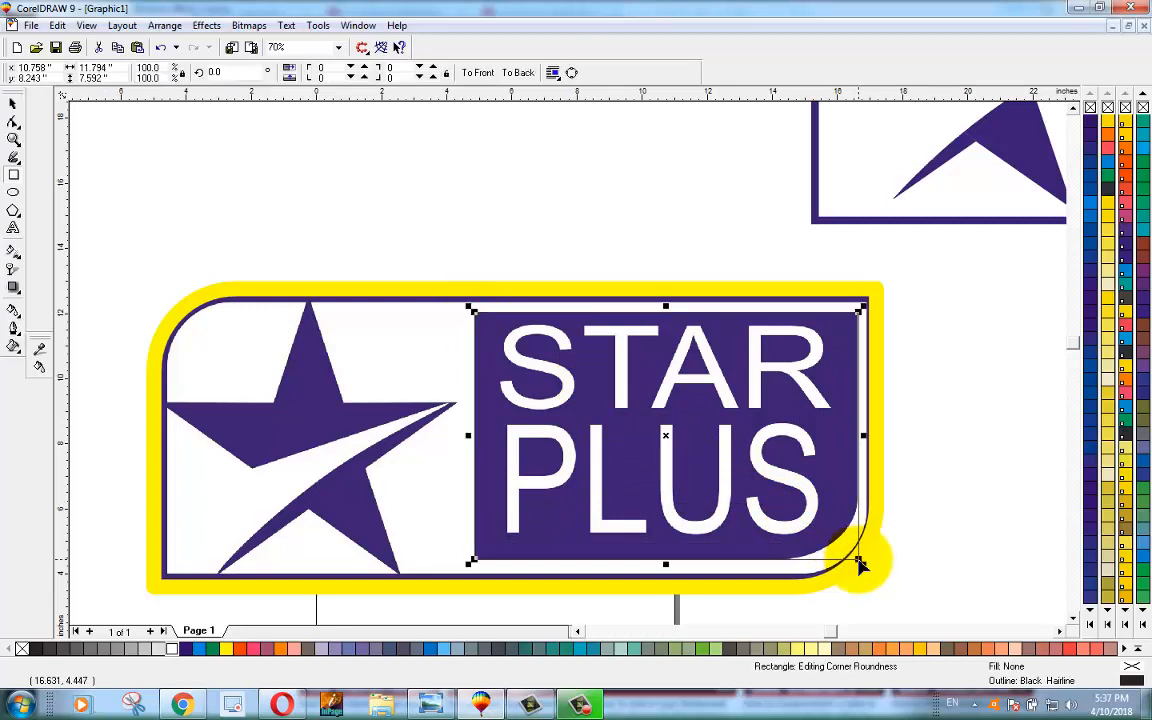
pyautogui.click(16, 122)
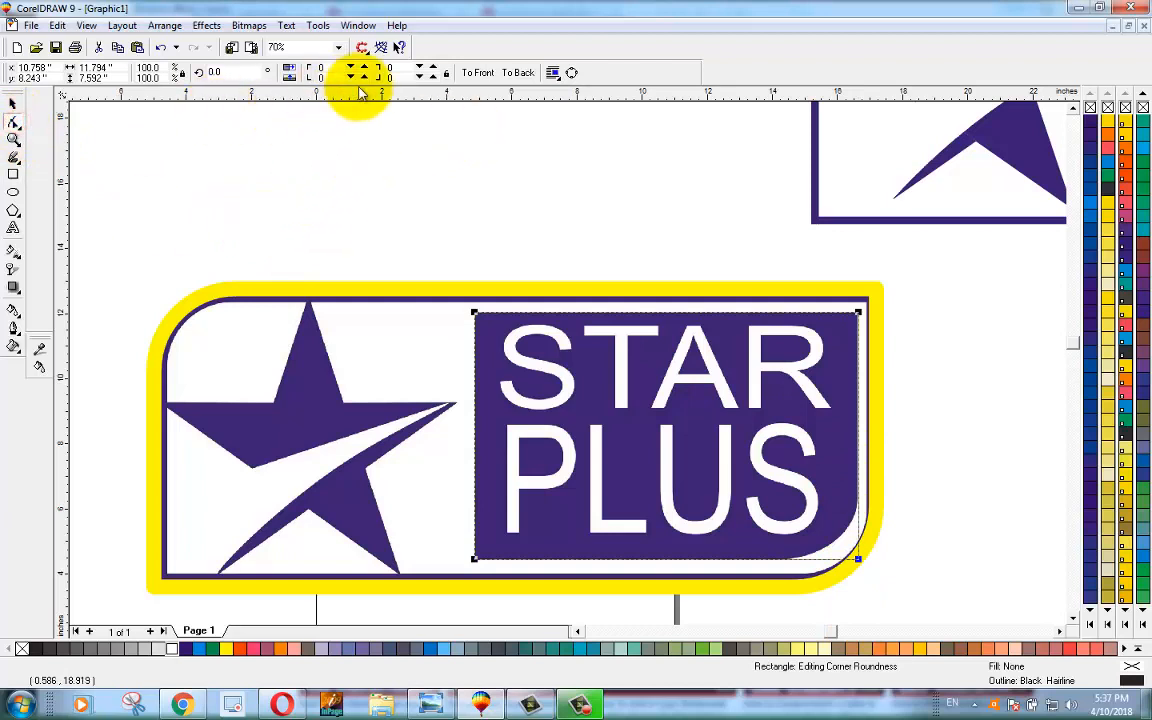
pyautogui.click(400, 78)
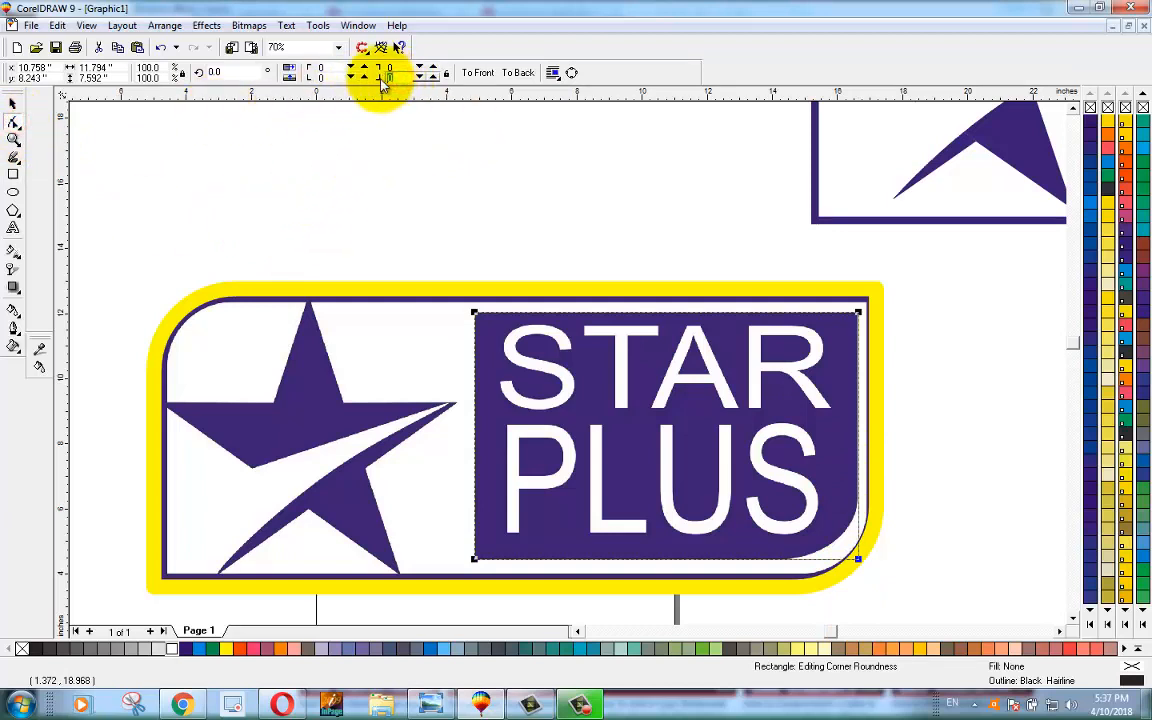
pyautogui.press('Return')
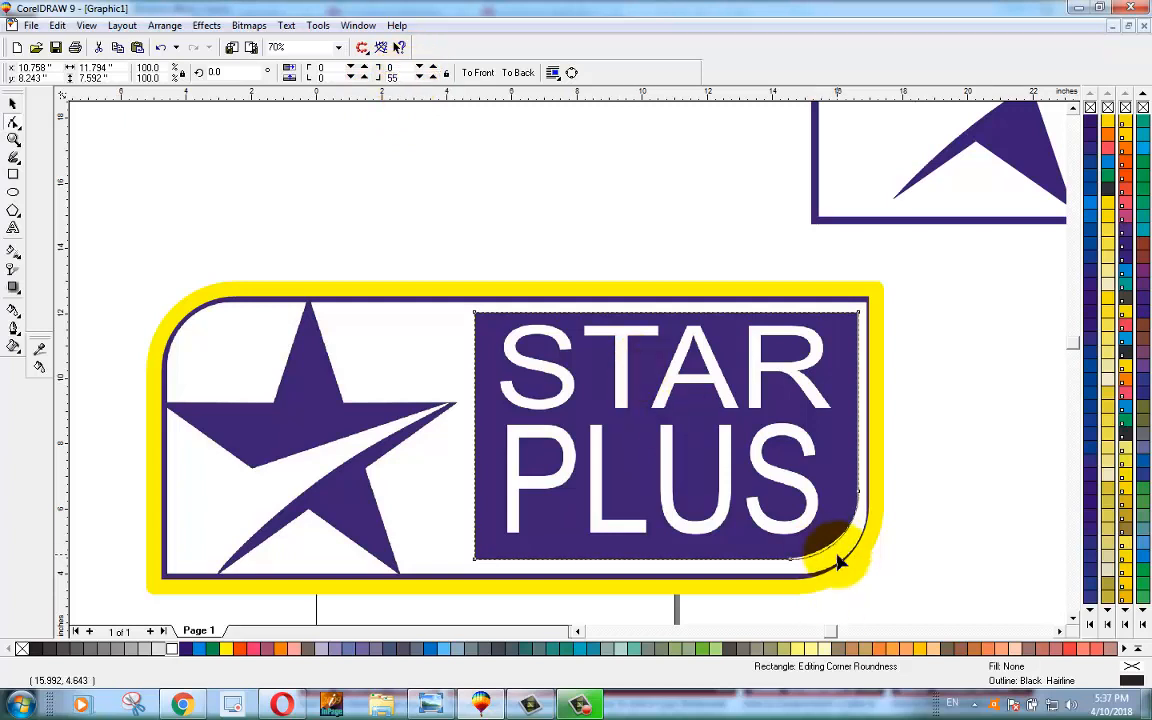
pyautogui.click(12, 104)
pyautogui.click(175, 180)
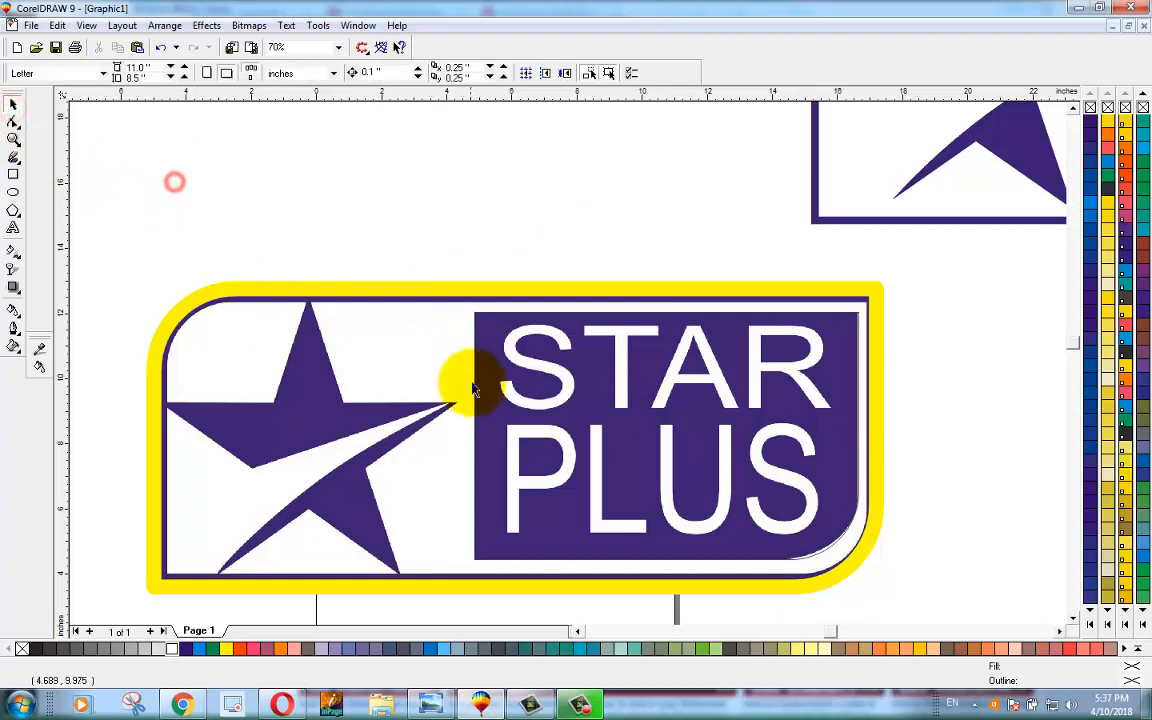
# Step: Try a yellow fill on the inner panel rectangle, and remove the fill
pyautogui.click(505, 428)
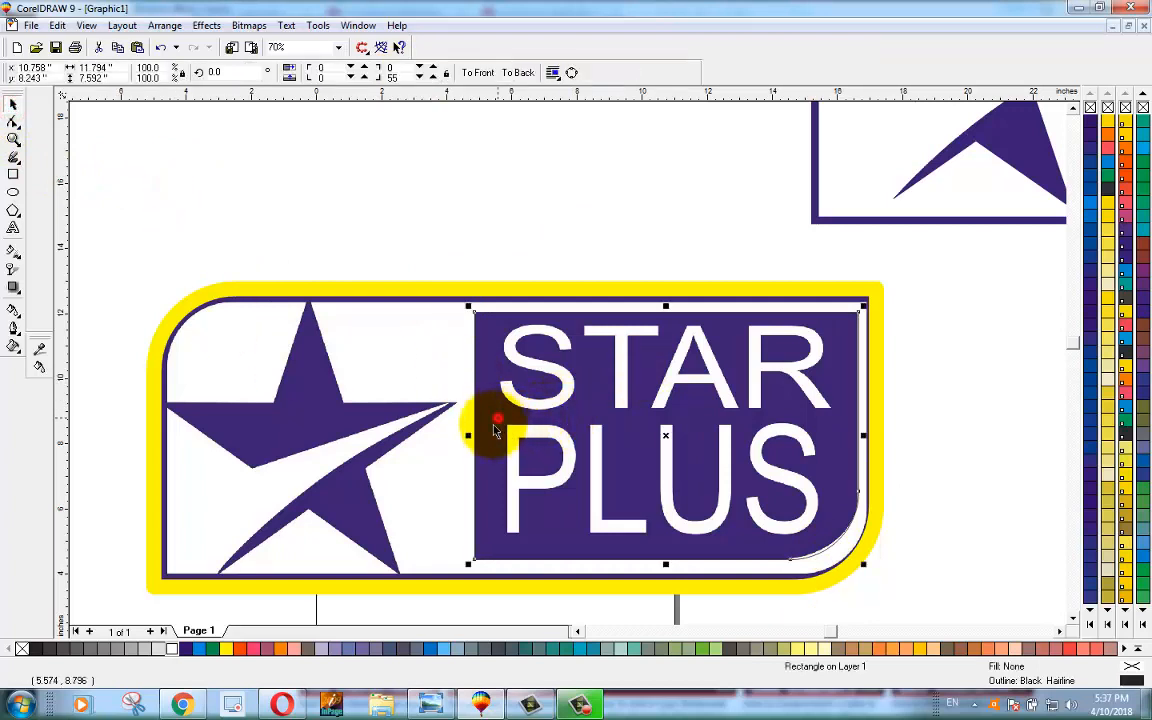
pyautogui.click(228, 649)
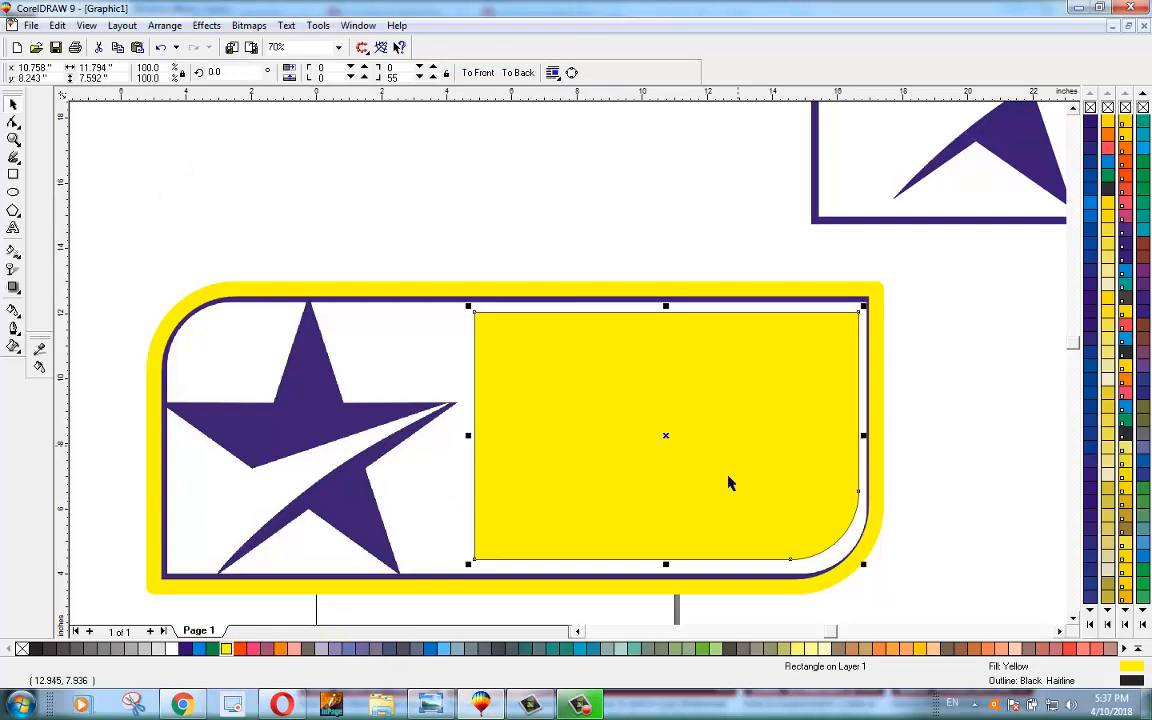
pyautogui.click(22, 649)
pyautogui.click(483, 192)
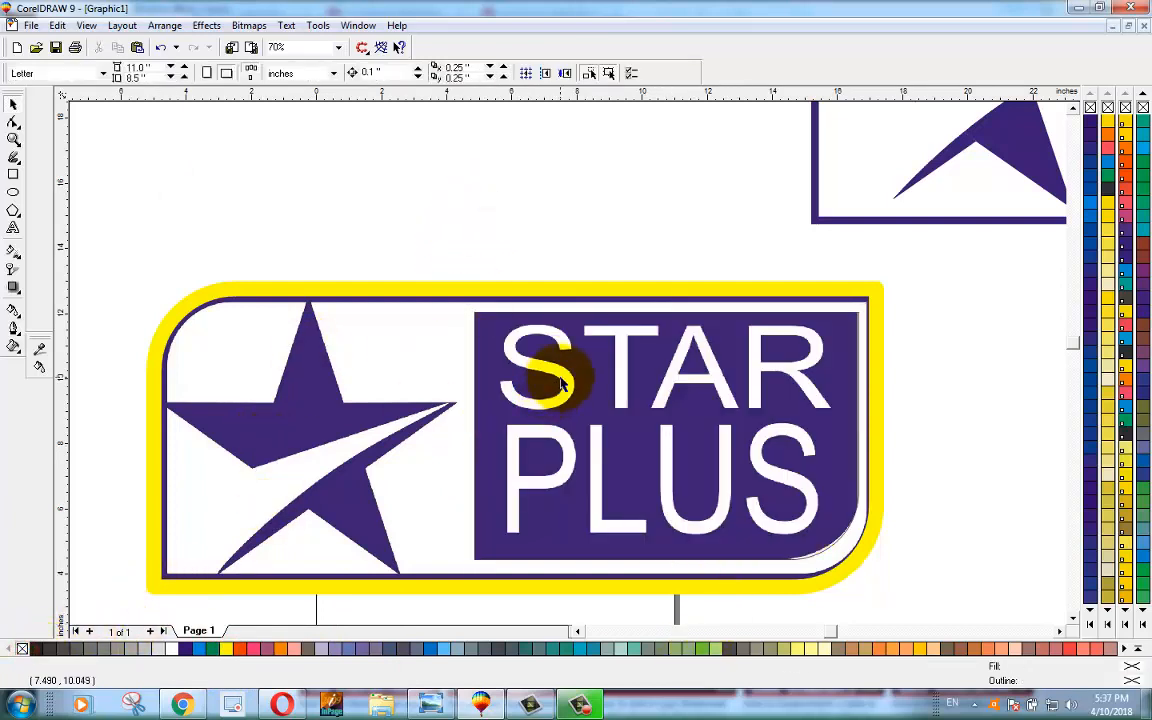
pyautogui.click(560, 383)
pyautogui.click(561, 219)
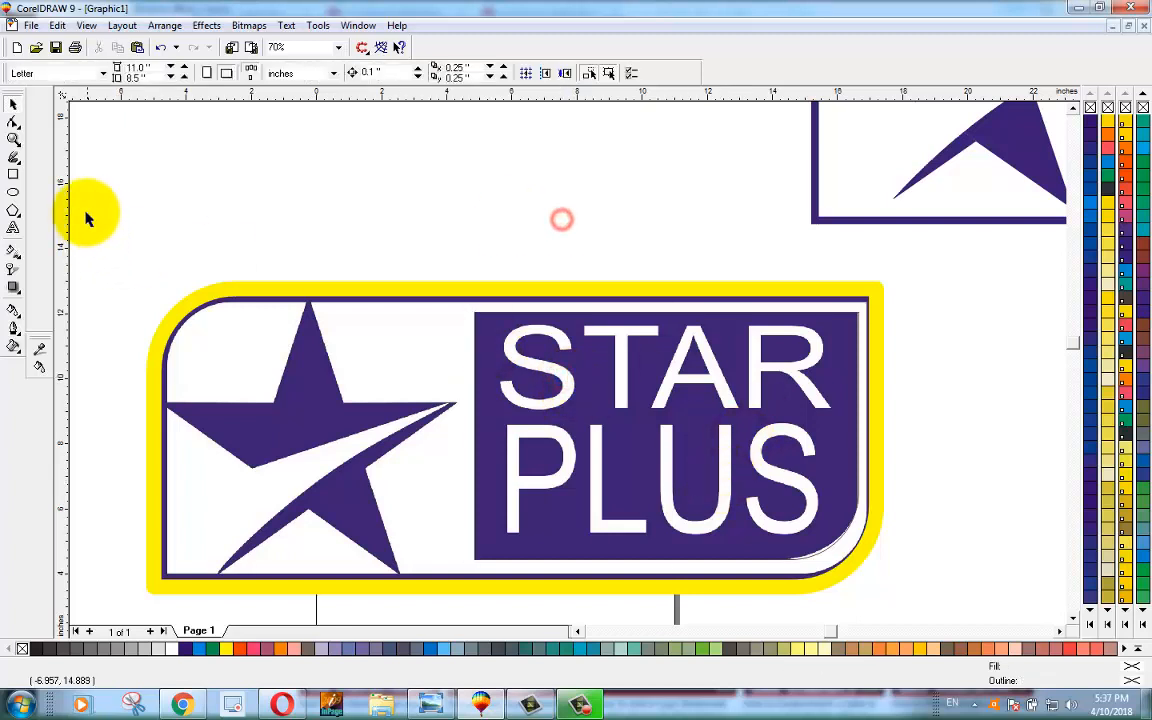
# Step: Add the artistic text "Star plus" above the logo frame and enlarge it to about 8.48 × 2.1 inches
pyautogui.click(13, 228)
pyautogui.click(431, 213)
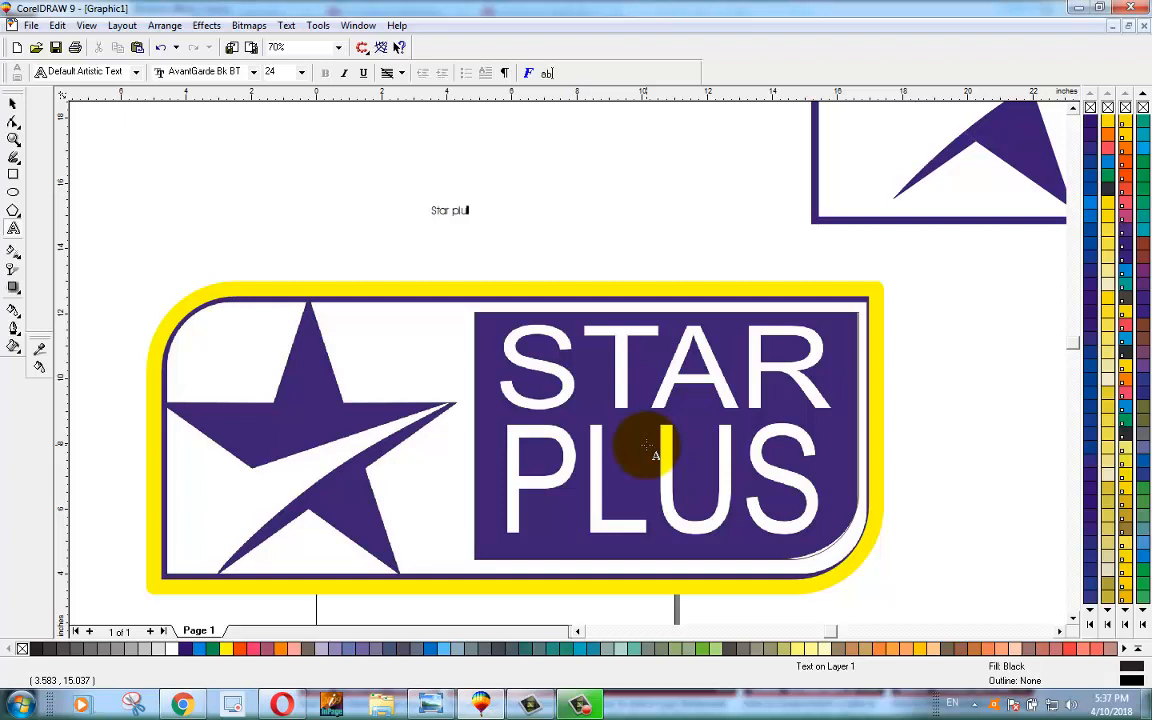
pyautogui.click(13, 103)
pyautogui.click(432, 72)
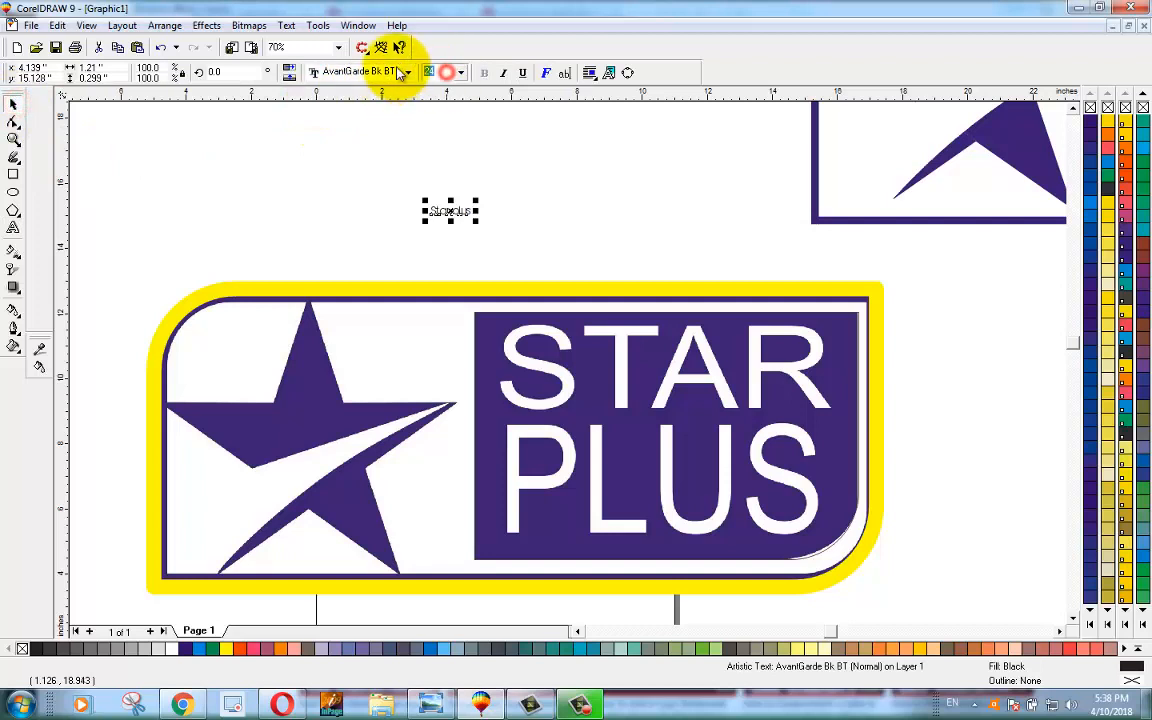
pyautogui.write('54')
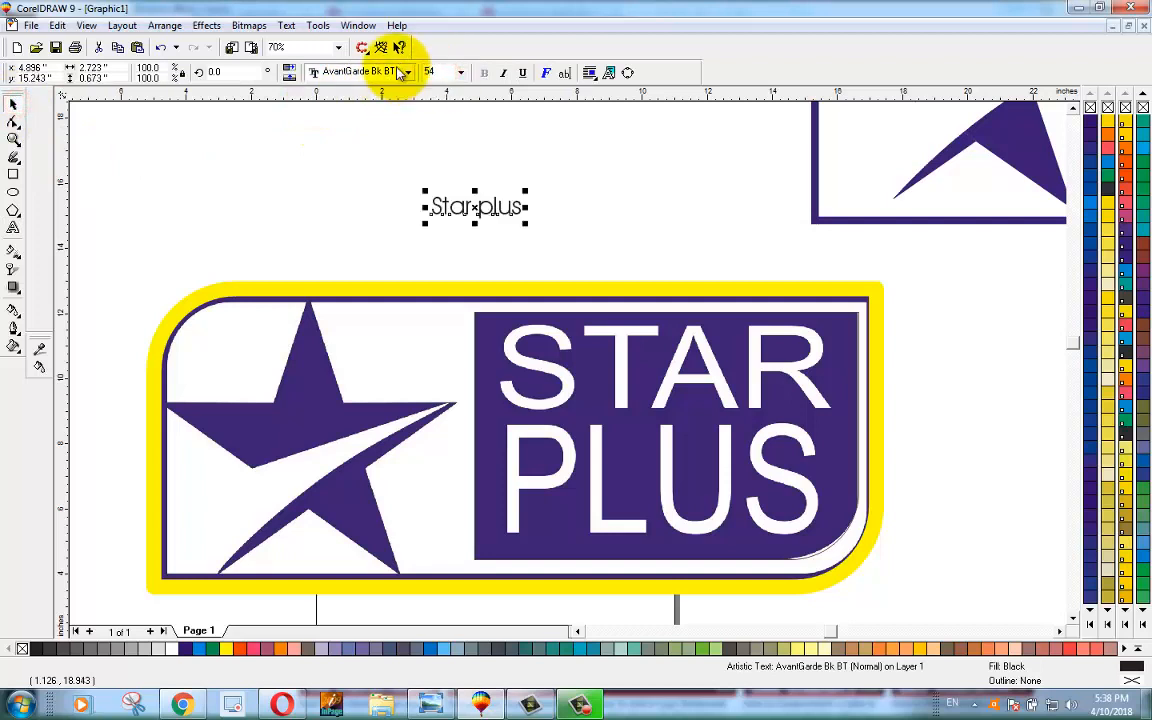
pyautogui.moveTo(525, 191); pyautogui.dragTo(619, 140)
pyautogui.moveTo(473, 212); pyautogui.dragTo(583, 236)
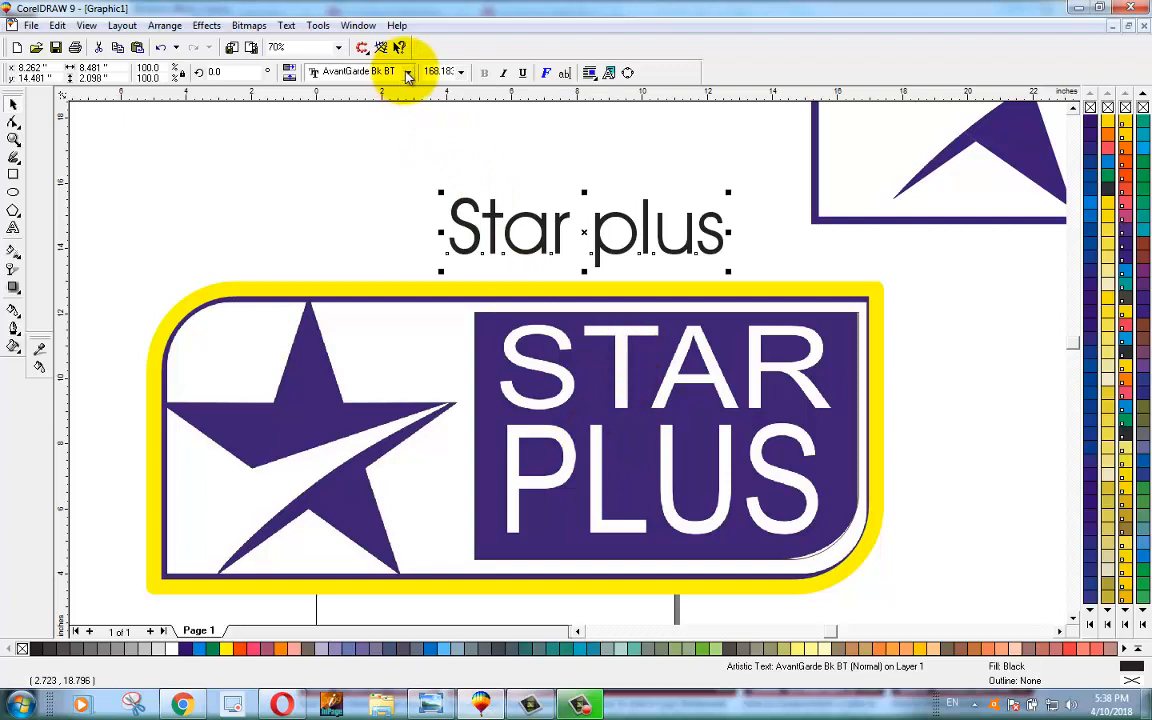
# Step: Preview fonts for the "Star plus" text and set it to Arabic Transparent
pyautogui.click(368, 72)
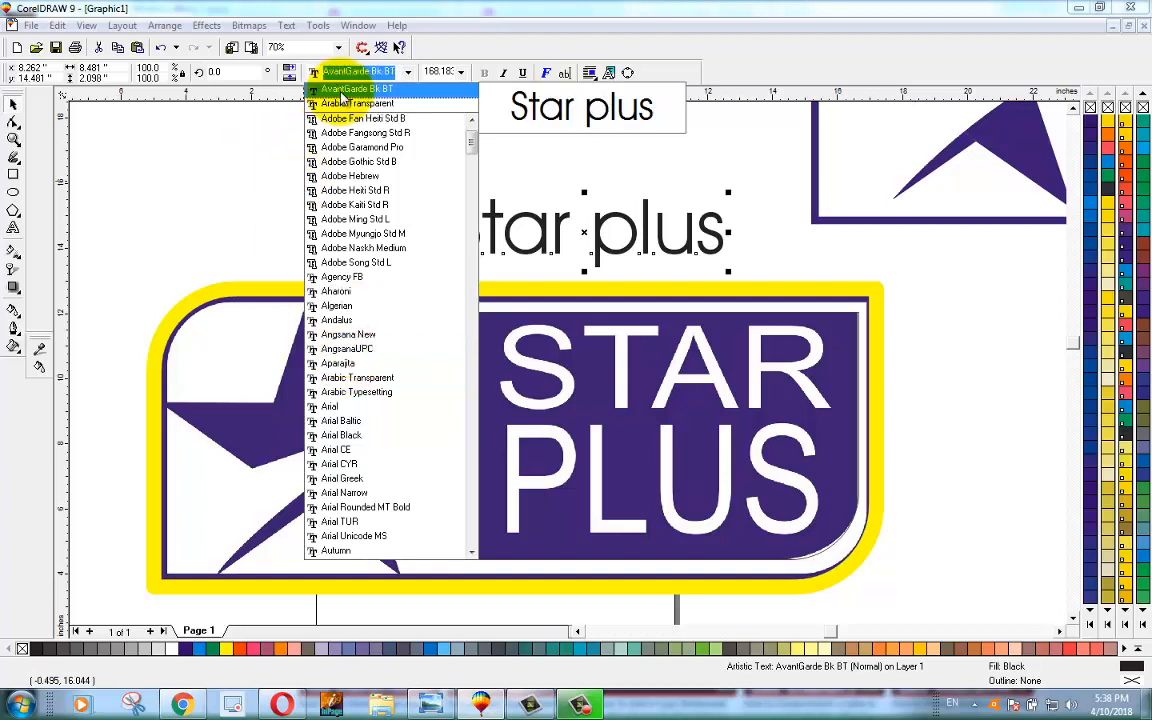
pyautogui.scroll(2, 468, 142)
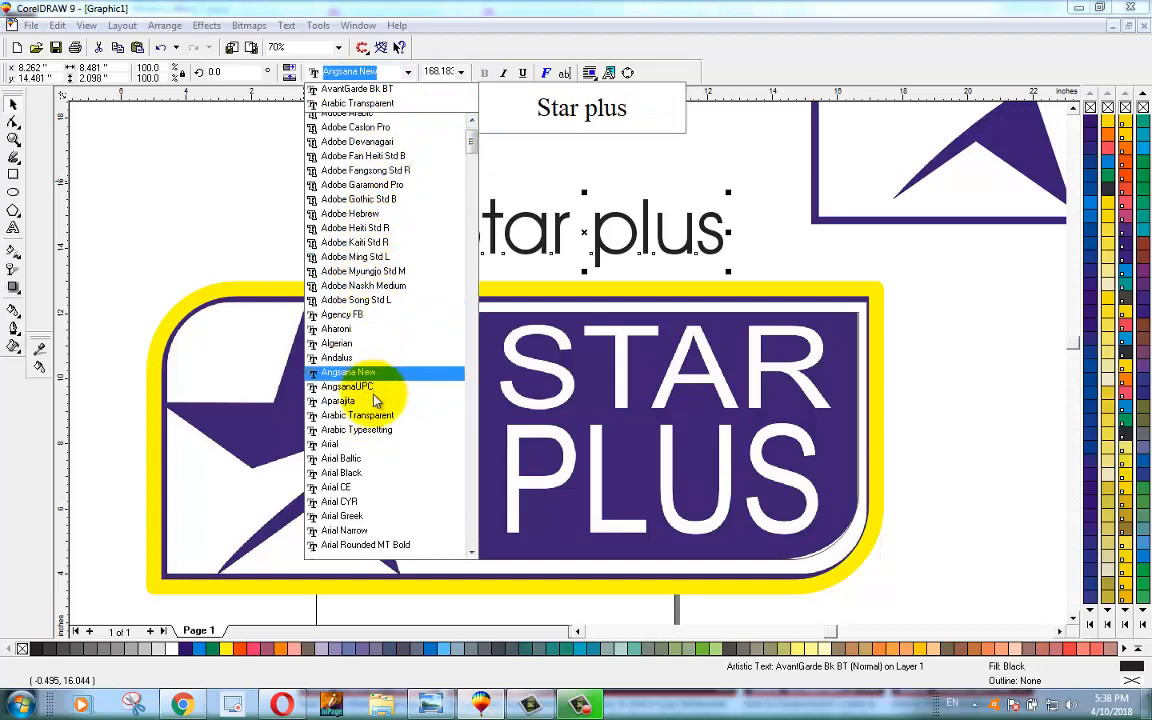
pyautogui.scroll(-1, 362, 375)
pyautogui.scroll(-1, 352, 200)
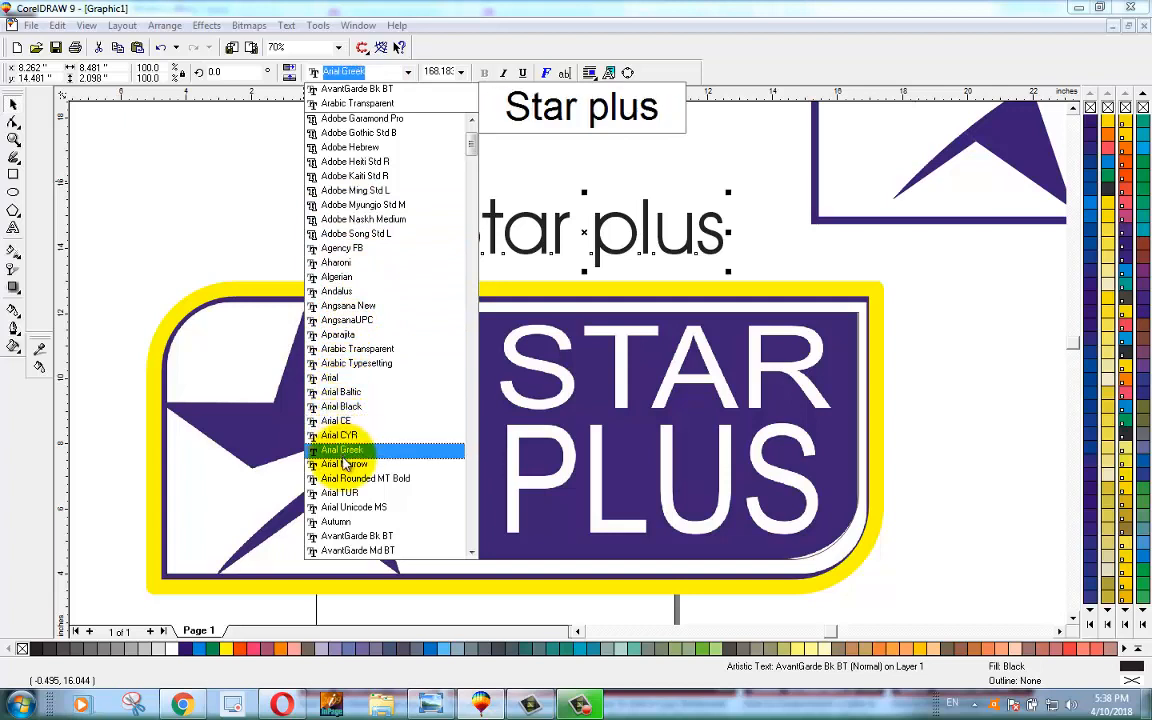
pyautogui.scroll(-3, 350, 470)
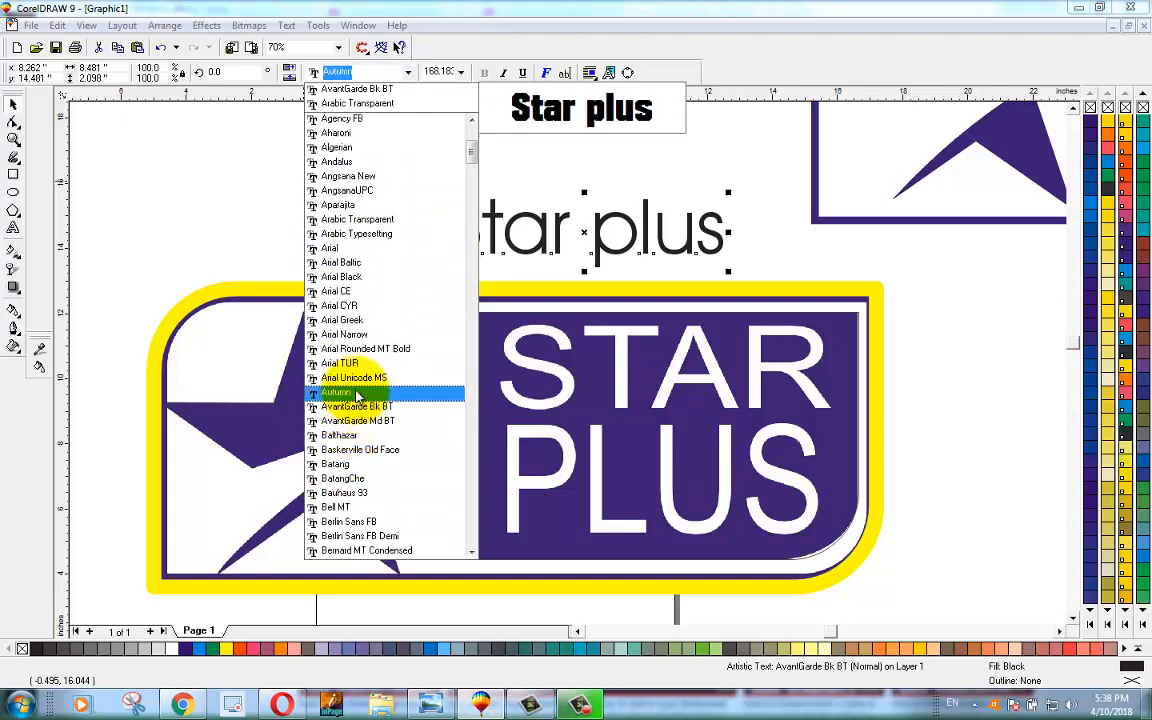
pyautogui.click(365, 222)
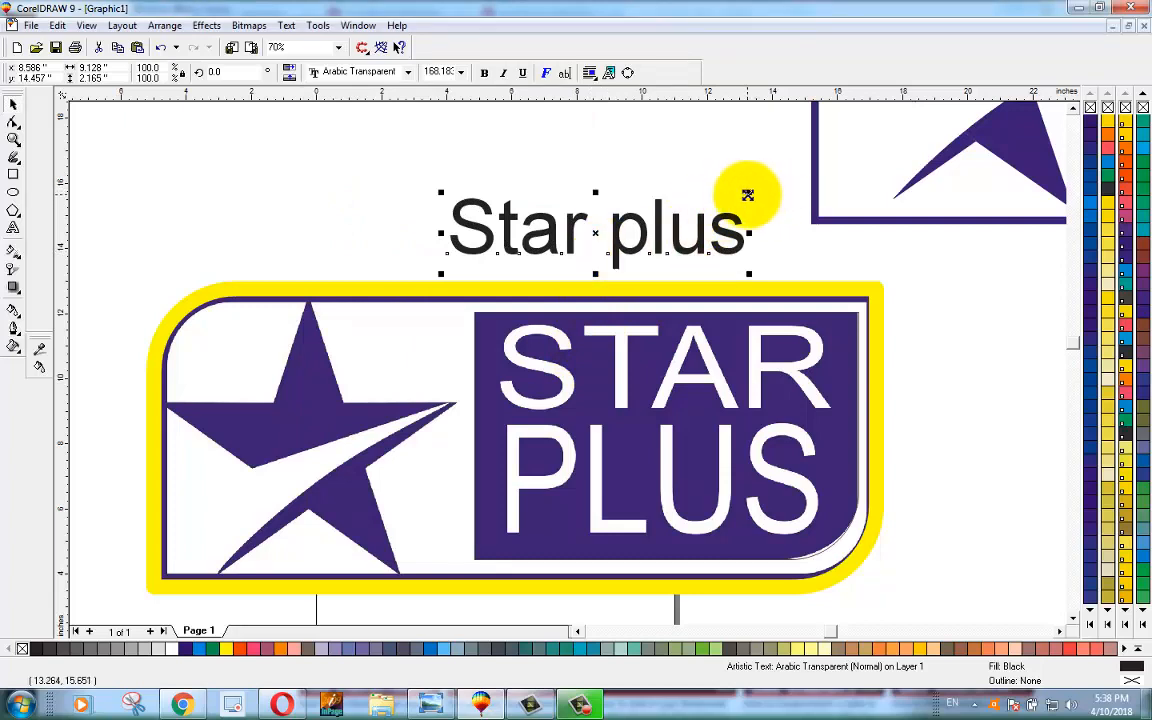
# Step: Enlarge the "Star plus" text, move it over the purple text panel and size it to about 13.2 × 4.67 inches
pyautogui.moveTo(748, 192); pyautogui.dragTo(864, 162)
pyautogui.moveTo(595, 164); pyautogui.dragTo(599, 141)
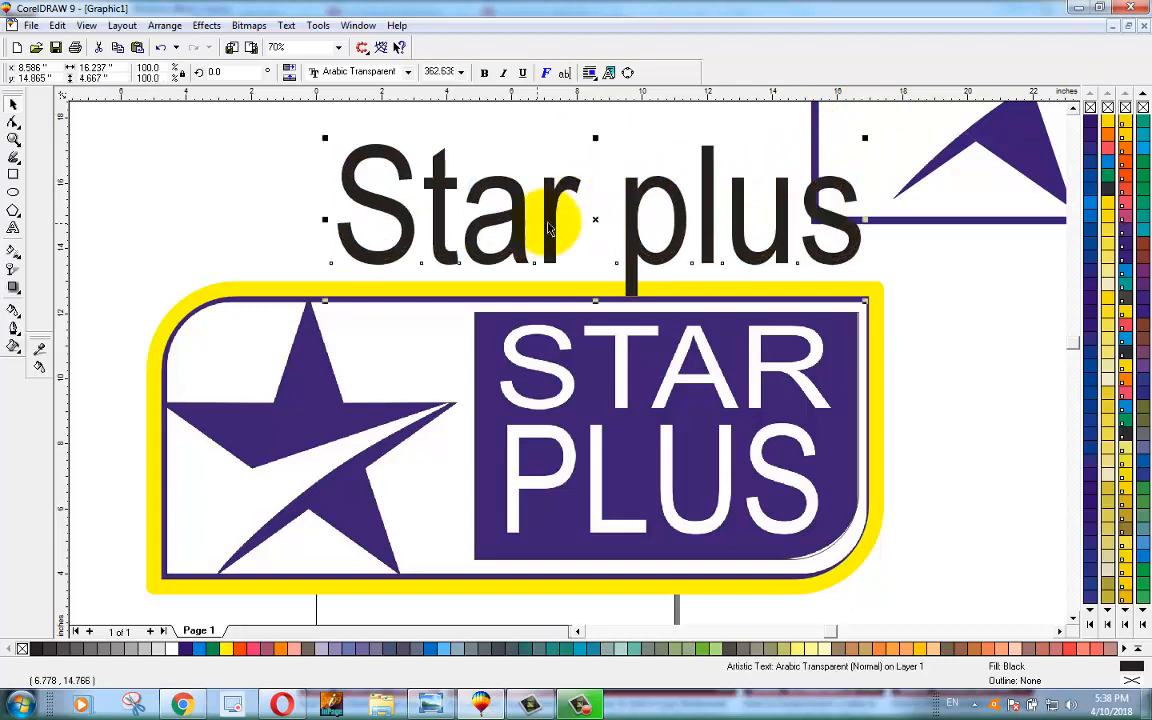
pyautogui.moveTo(595, 220); pyautogui.dragTo(754, 404)
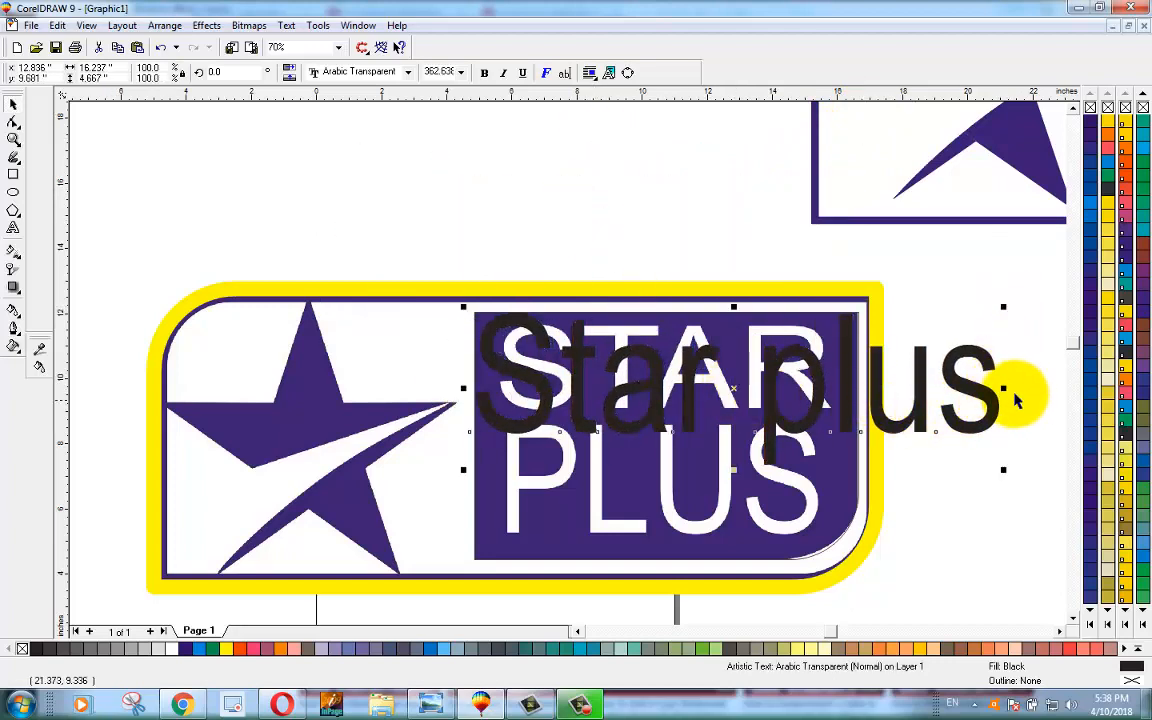
pyautogui.moveTo(1004, 388); pyautogui.dragTo(885, 390)
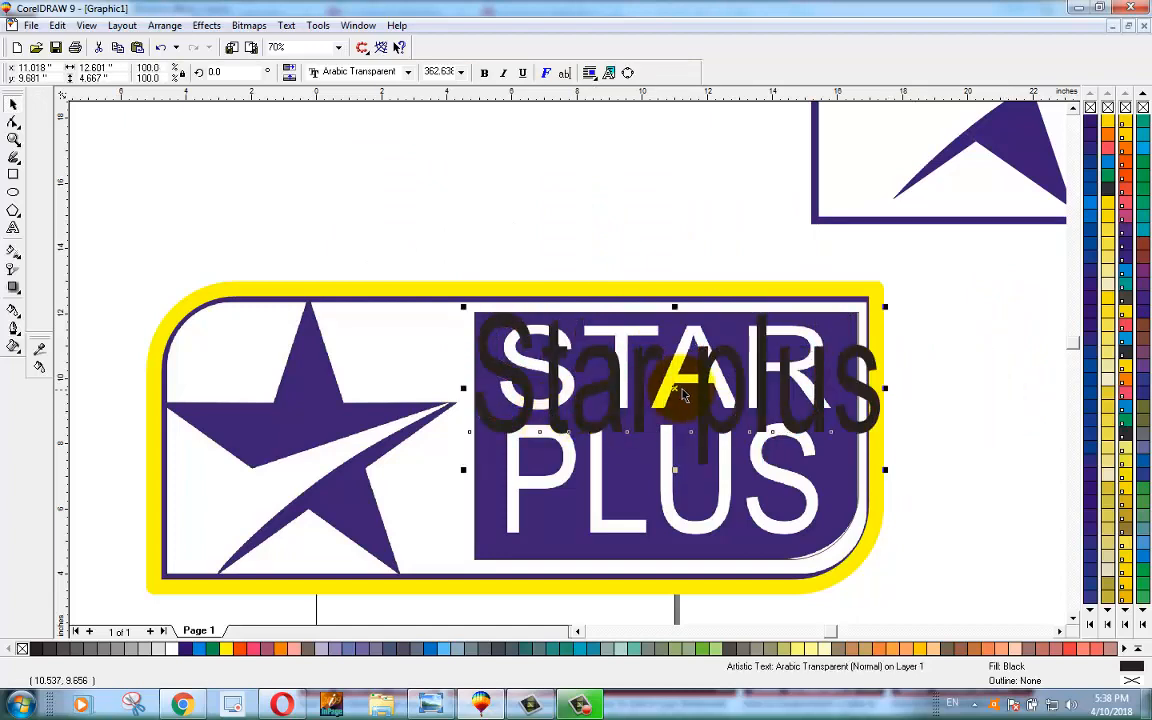
pyautogui.moveTo(677, 388); pyautogui.dragTo(716, 398)
pyautogui.moveTo(502, 398); pyautogui.dragTo(483, 397)
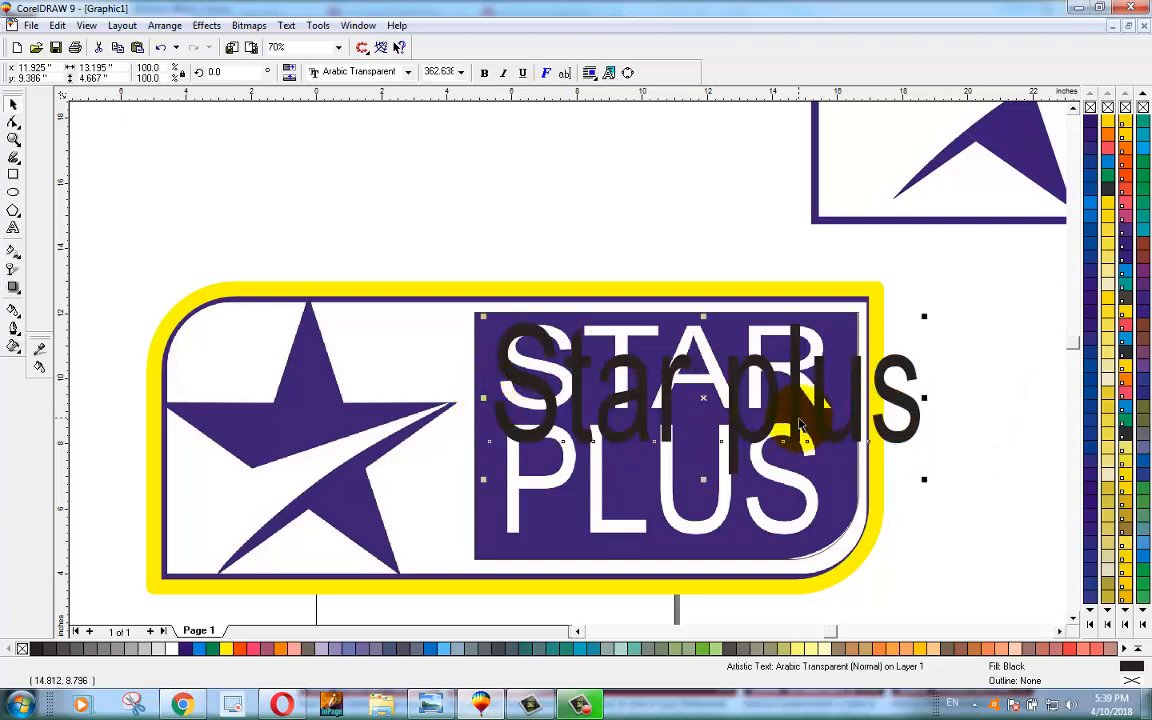
# Step: Change the text to UPPERCASE, and break it into separate words with PLUS placed above the logo frame
pyautogui.click(286, 25)
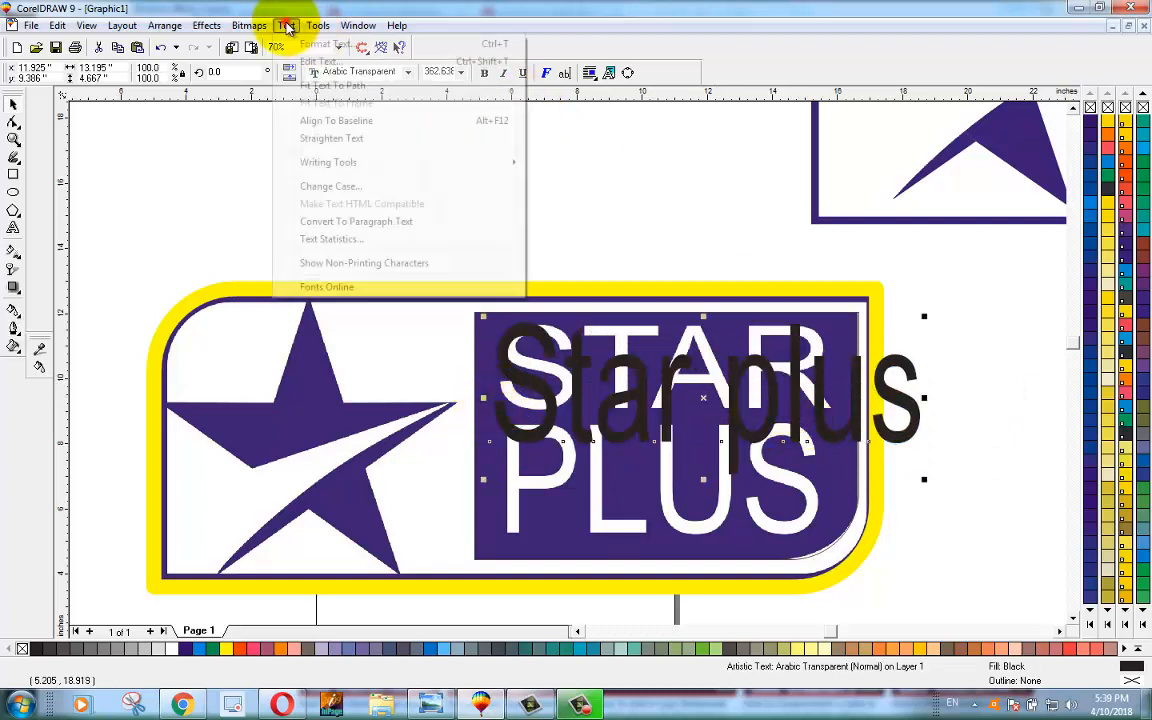
pyautogui.click(322, 188)
pyautogui.click(515, 337)
pyautogui.click(512, 399)
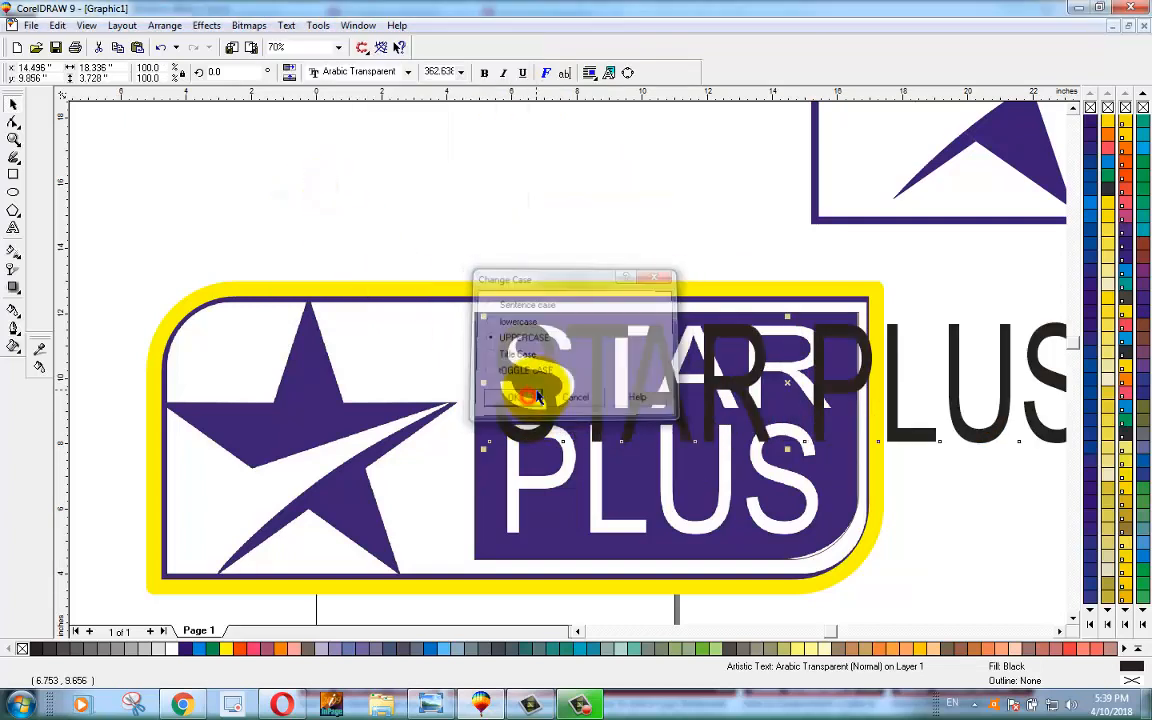
pyautogui.click(792, 386)
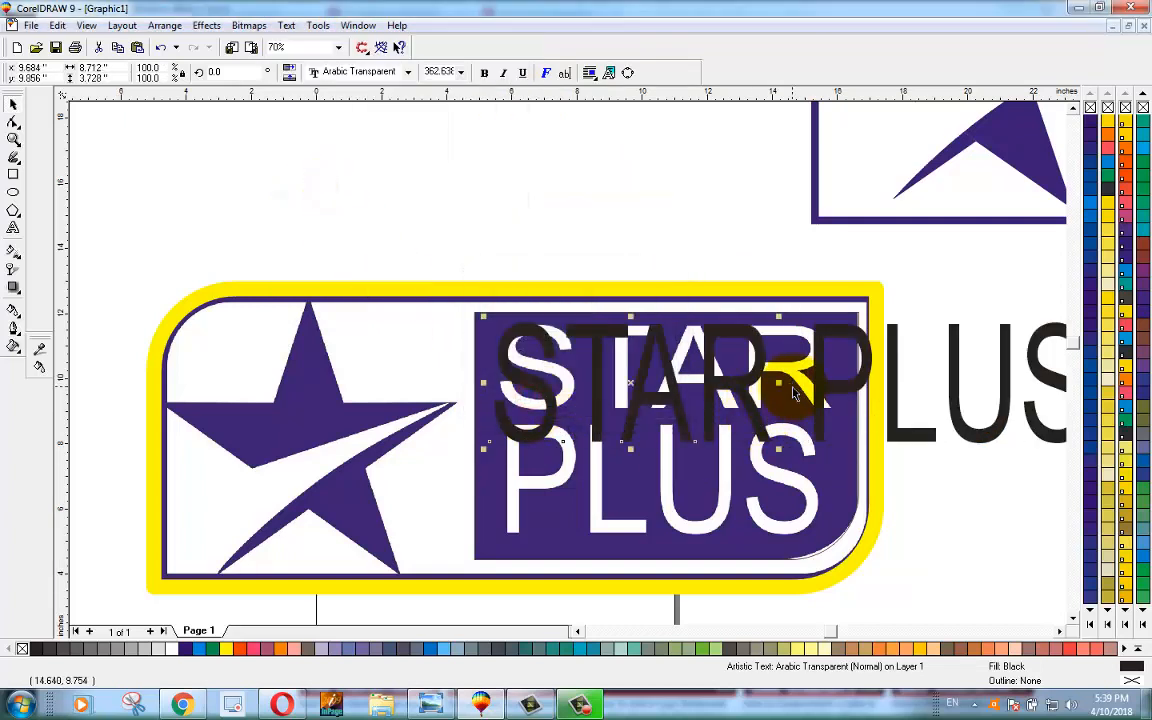
pyautogui.moveTo(835, 386); pyautogui.dragTo(380, 200)
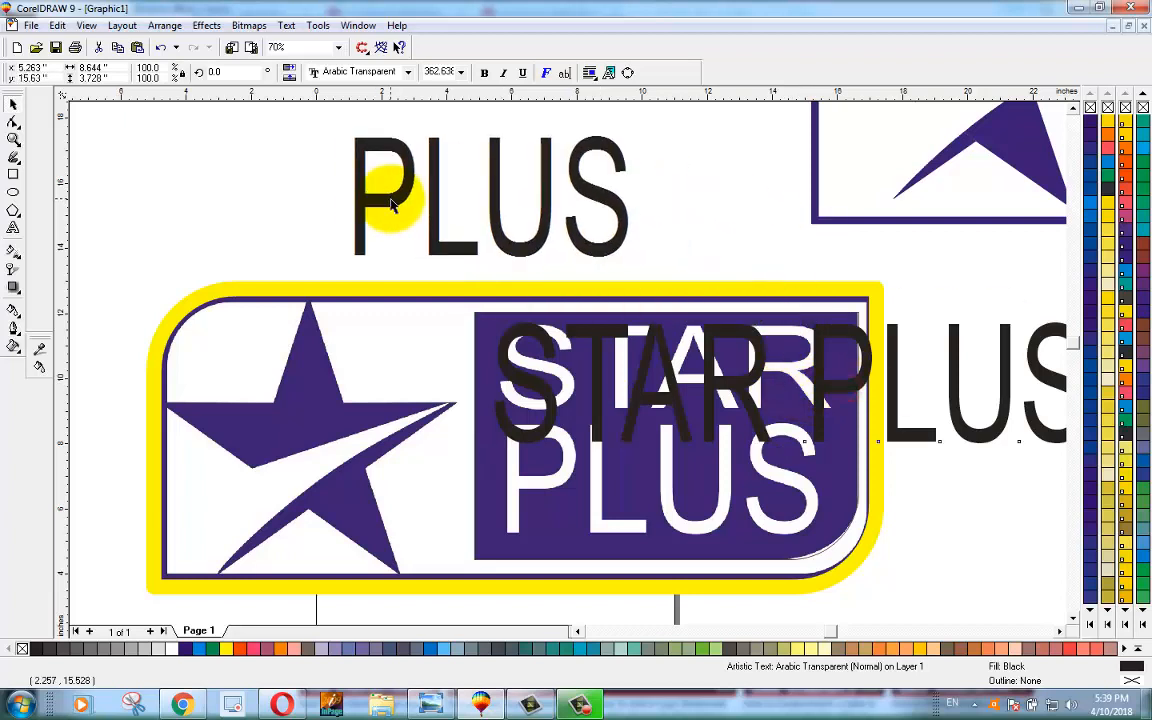
# Step: Resize the word STAR to about 10.39 × 2.7 inches to match the STAR lettering in the bitmap
pyautogui.click(735, 388)
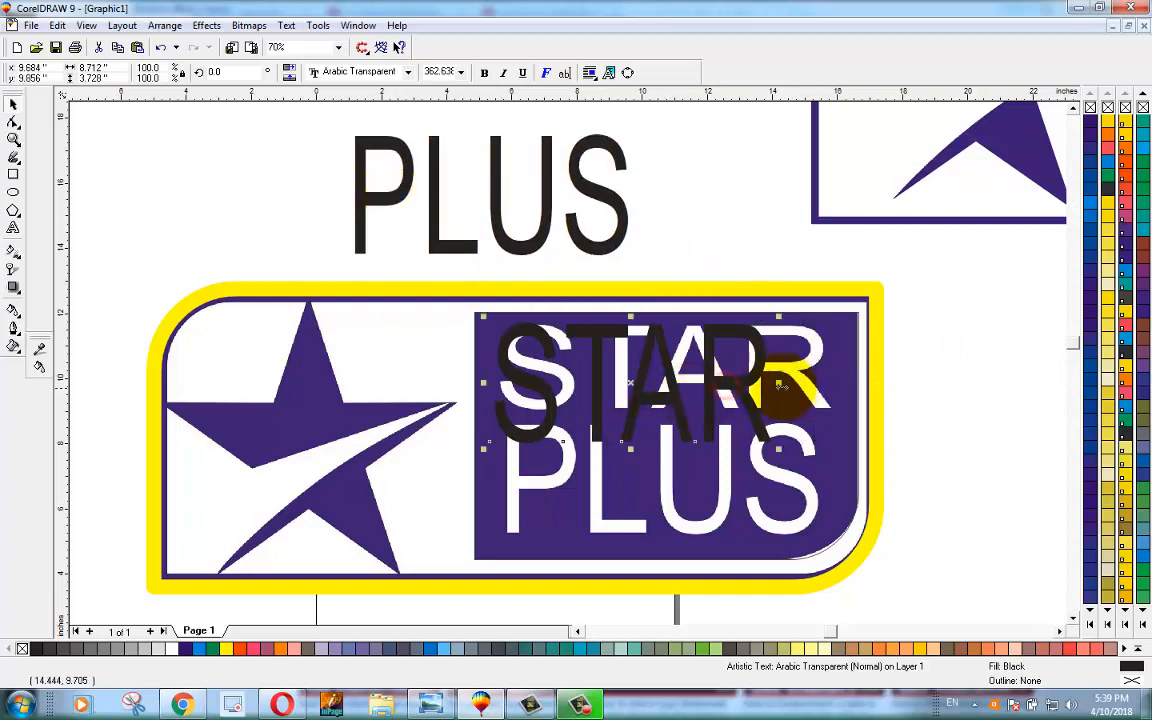
pyautogui.moveTo(779, 384); pyautogui.dragTo(836, 384)
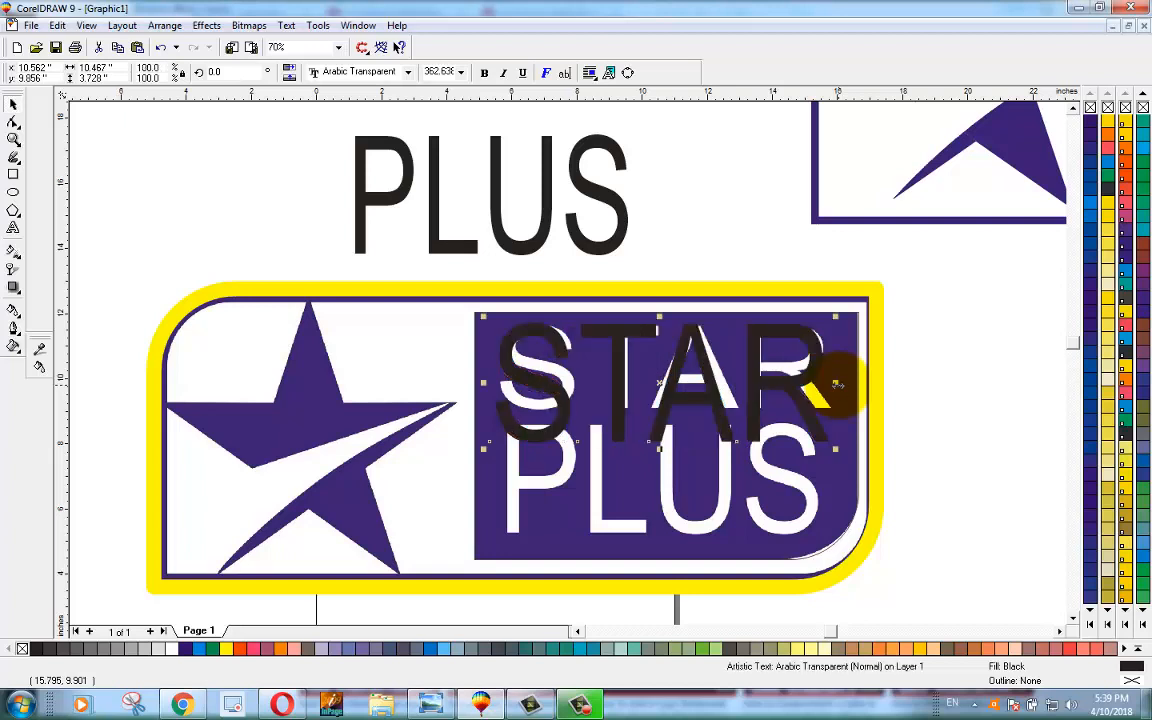
pyautogui.moveTo(659, 449); pyautogui.dragTo(663, 406)
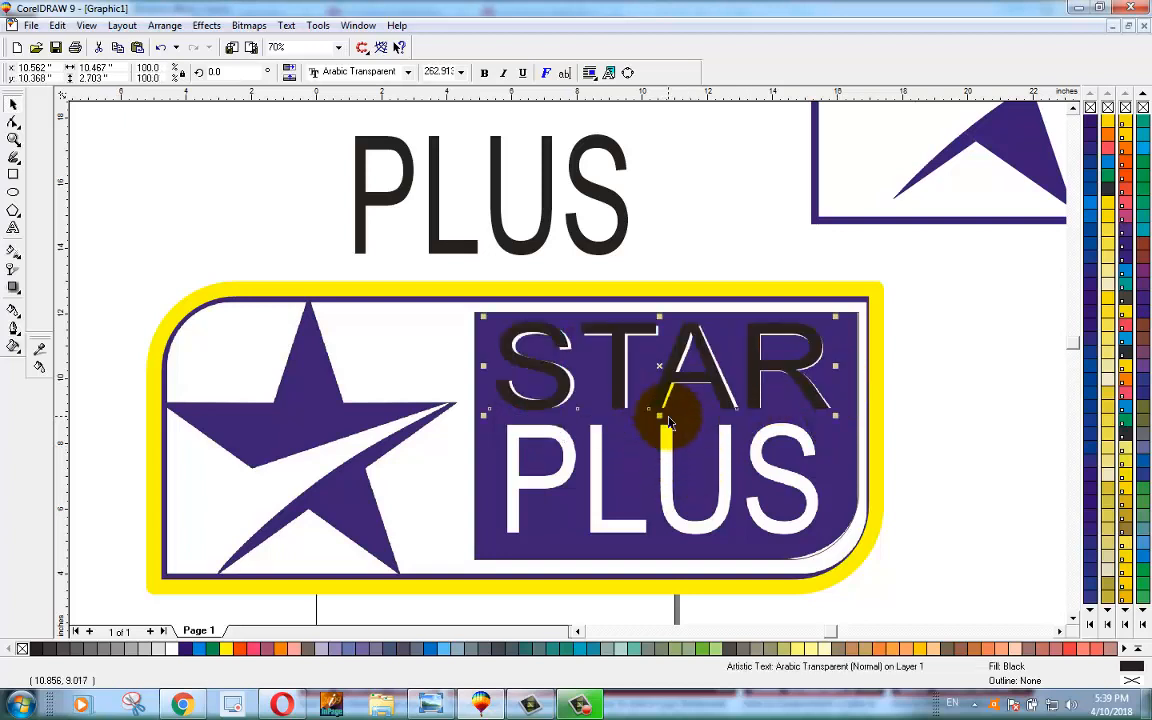
pyautogui.moveTo(836, 366); pyautogui.dragTo(836, 368)
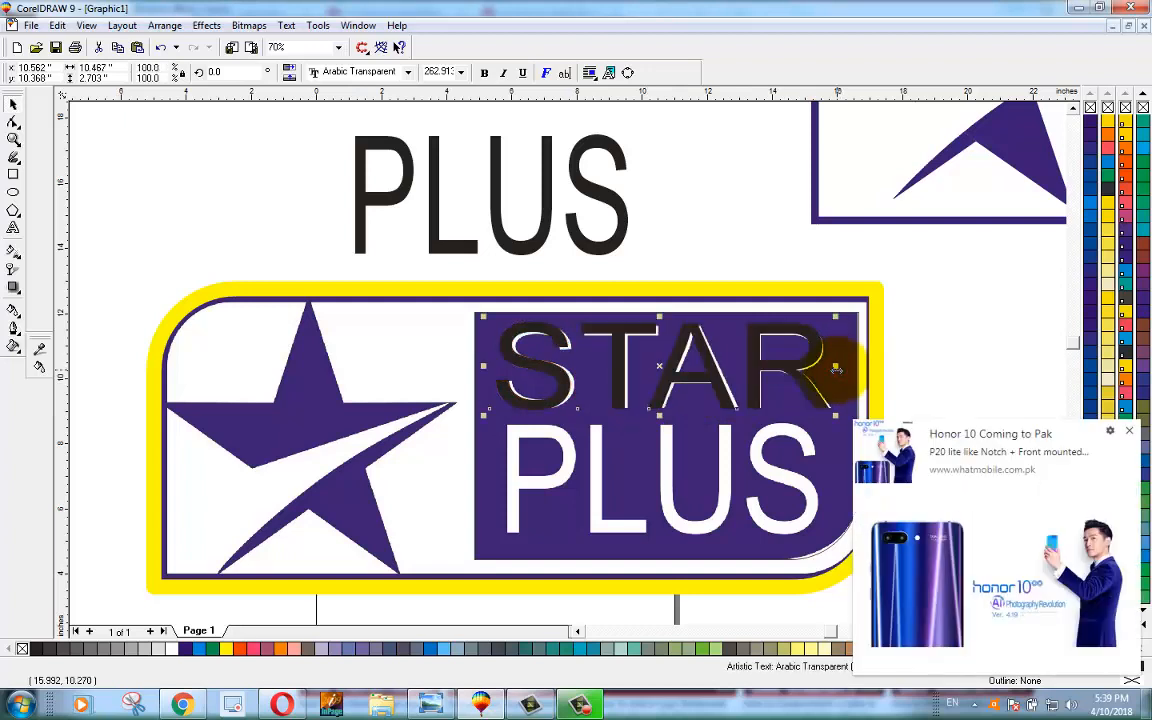
pyautogui.click(1128, 434)
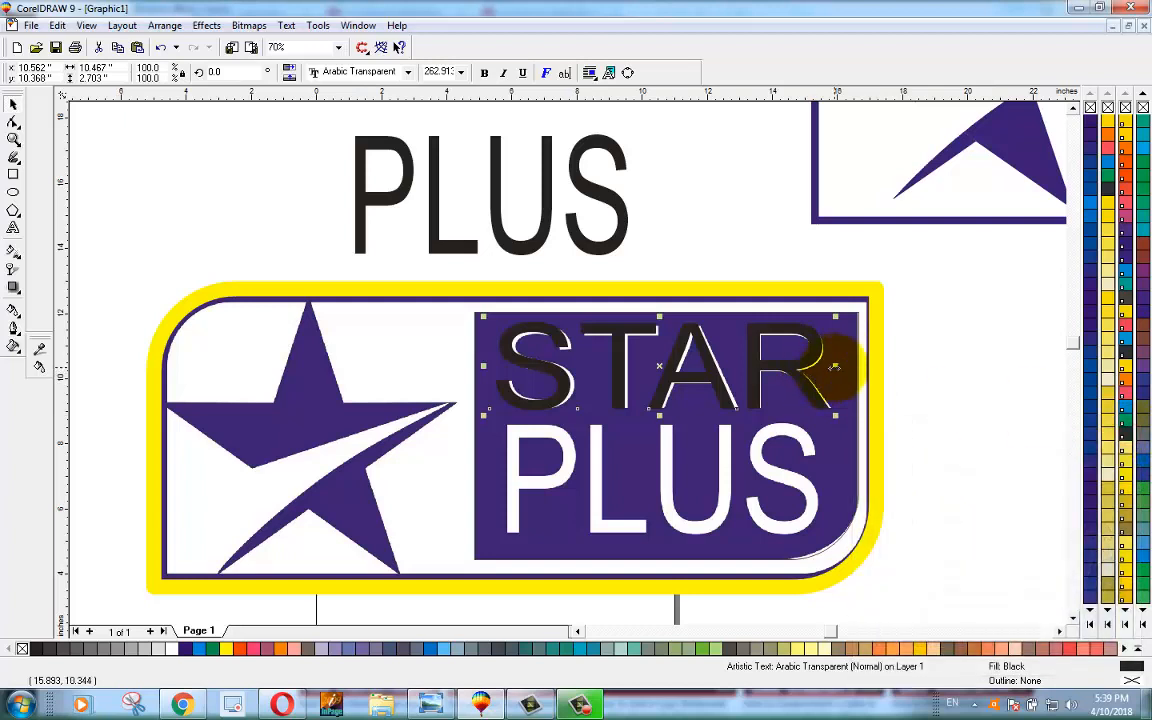
pyautogui.moveTo(836, 368); pyautogui.dragTo(836, 367)
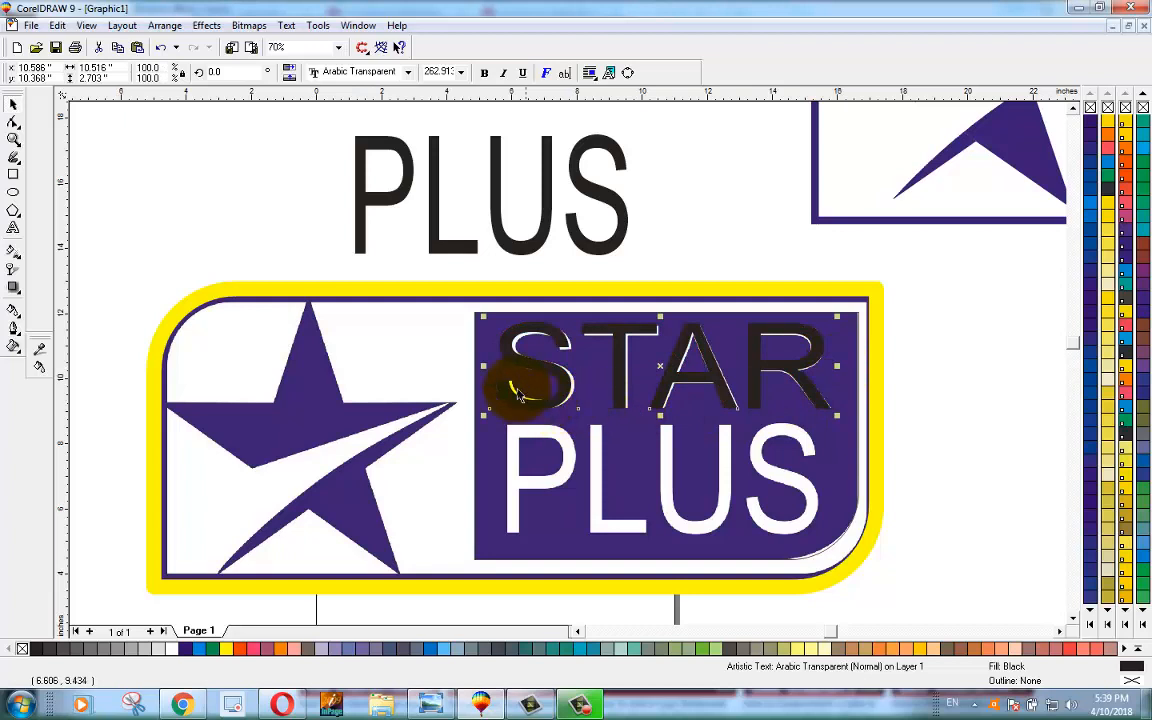
pyautogui.moveTo(482, 367); pyautogui.dragTo(484, 367)
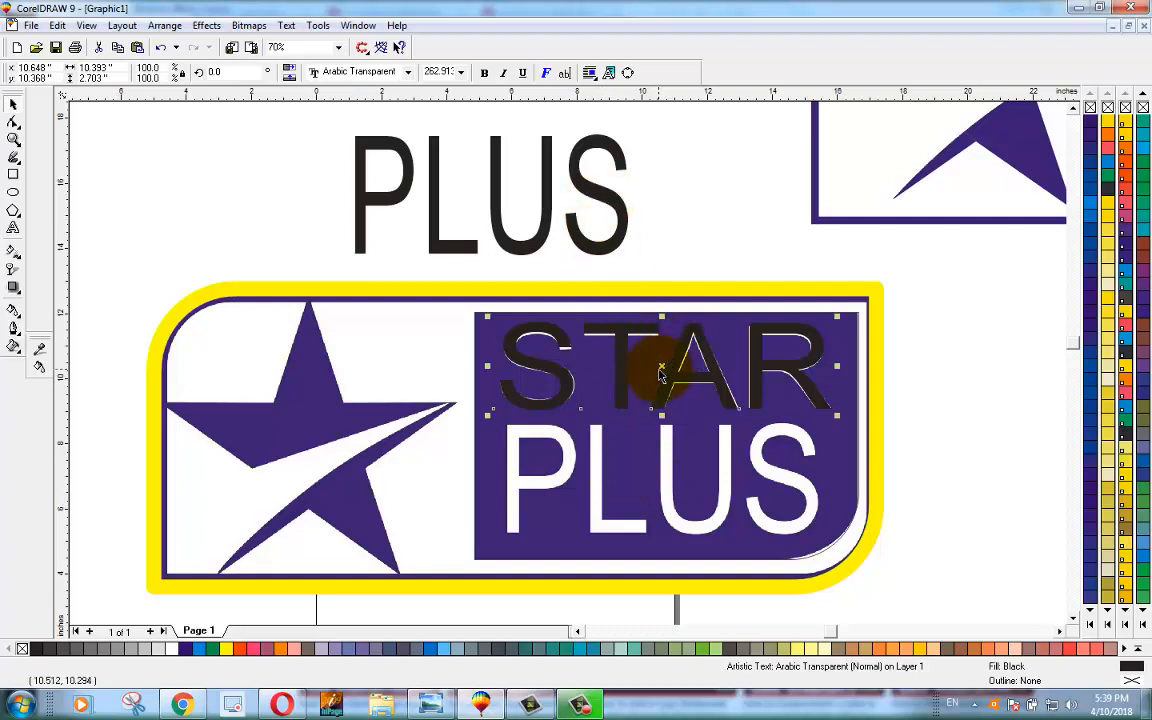
# Step: Set the word PLUS to font size 262.913 and move it onto the PLUS lettering in the bitmap
pyautogui.click(437, 188)
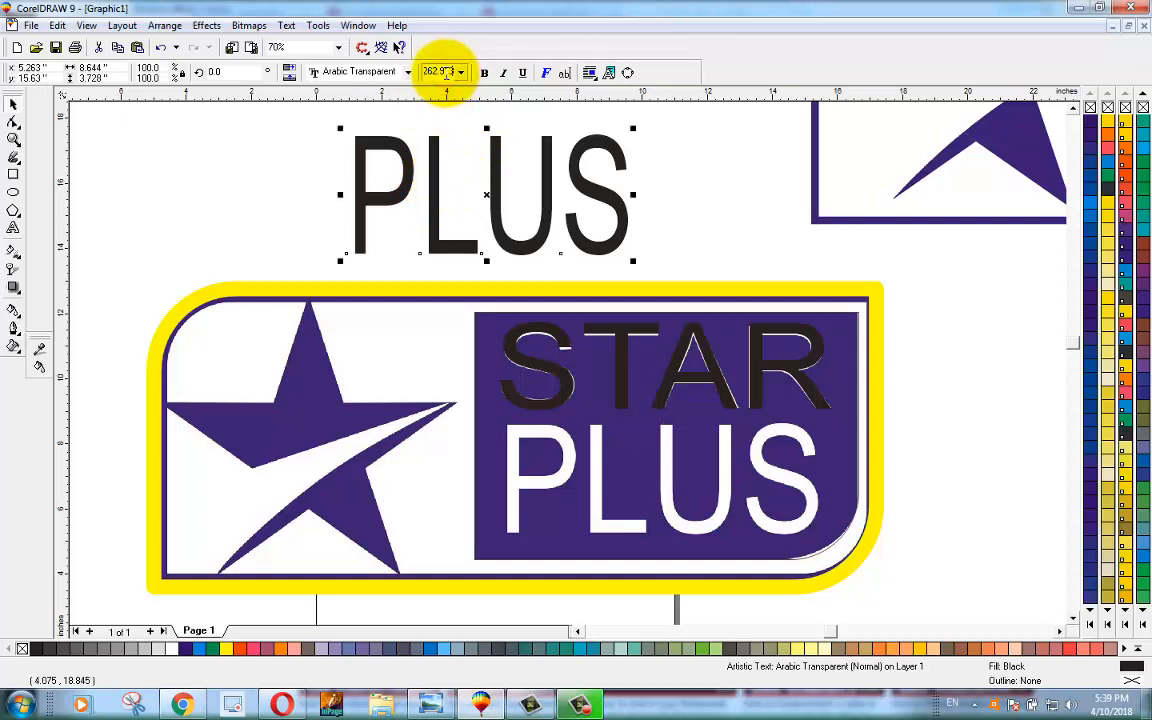
pyautogui.press('Return')
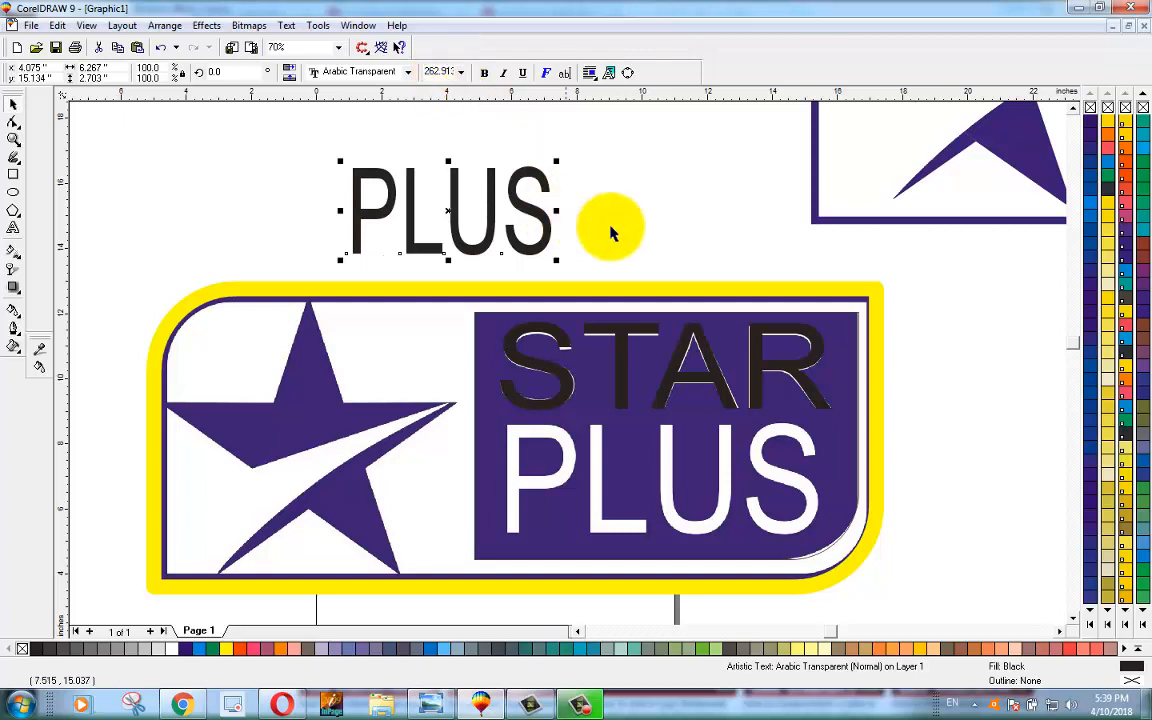
pyautogui.moveTo(449, 208); pyautogui.dragTo(606, 466)
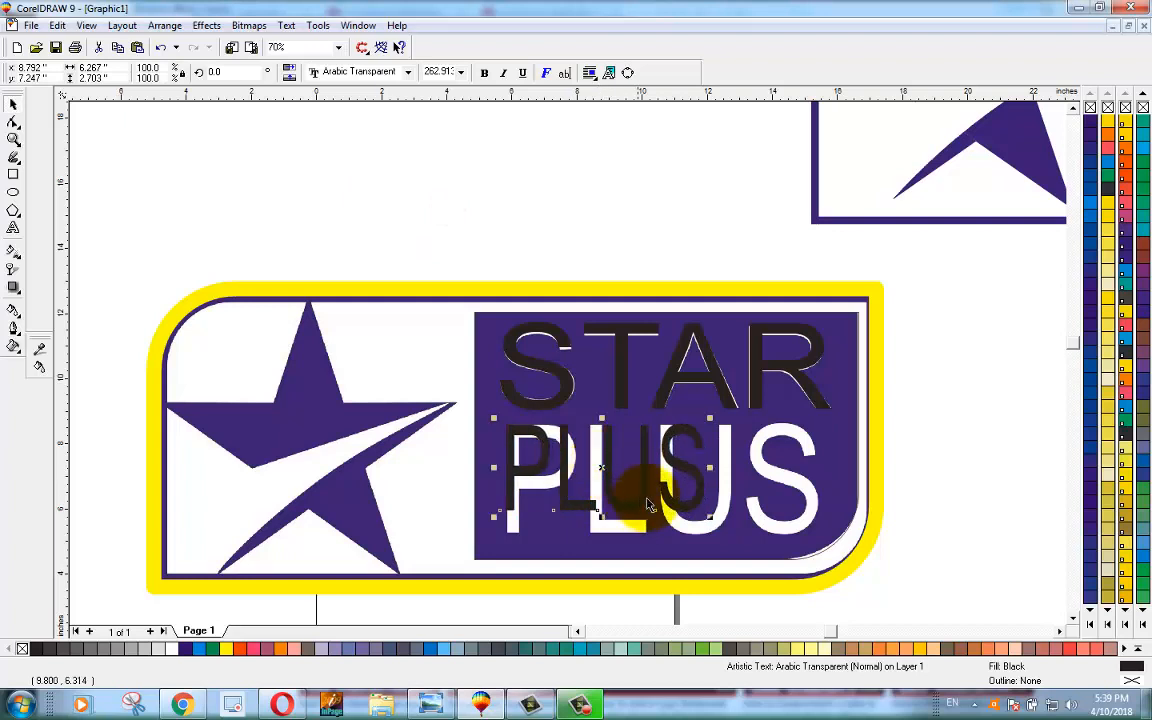
# Step: Stretch the word PLUS to about 9.9 × 3.49 inches to match the bitmap lettering beneath it
pyautogui.moveTo(709, 467); pyautogui.dragTo(798, 466)
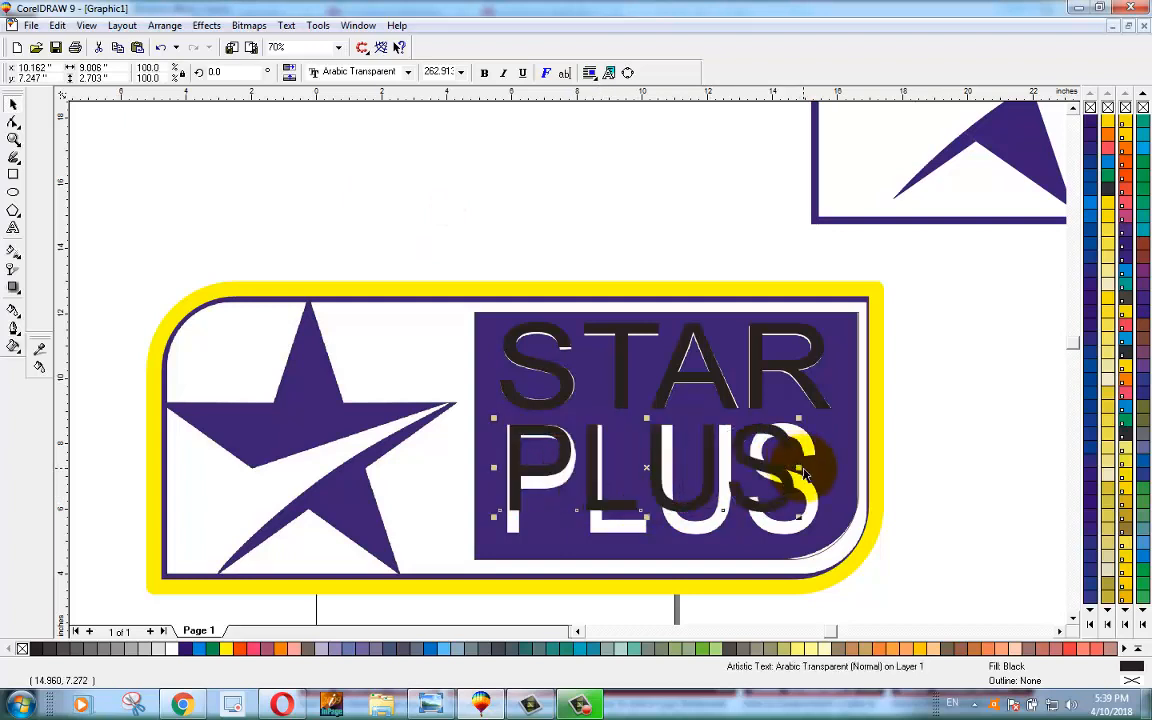
pyautogui.moveTo(645, 515); pyautogui.dragTo(646, 540)
pyautogui.moveTo(494, 479); pyautogui.dragTo(493, 479)
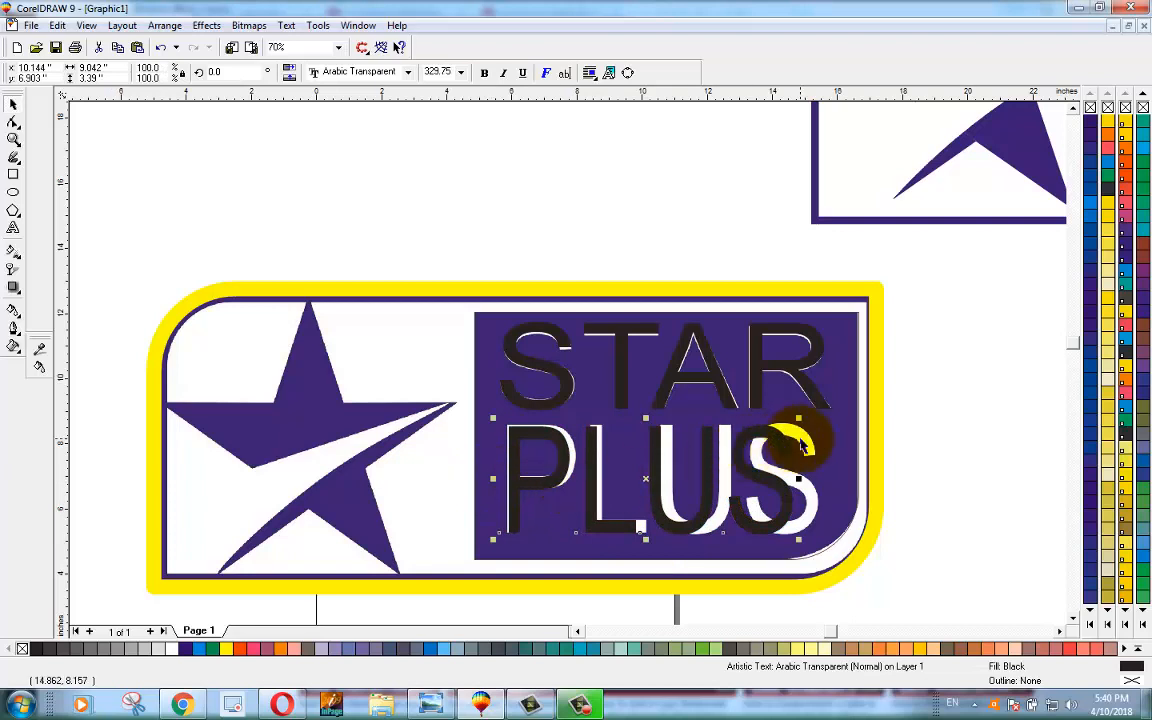
pyautogui.moveTo(797, 479); pyautogui.dragTo(818, 476)
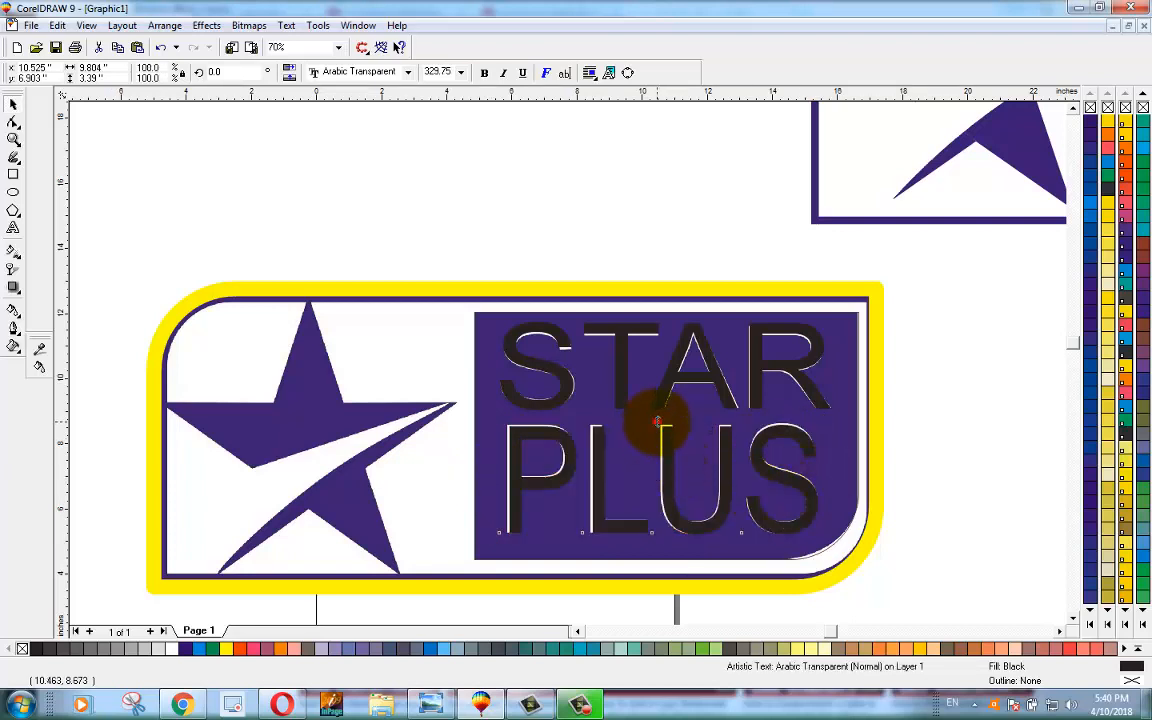
pyautogui.moveTo(658, 422)
pyautogui.mouseDown()
pyautogui.moveTo(663, 411)
pyautogui.moveTo(660, 420)
pyautogui.mouseUp()
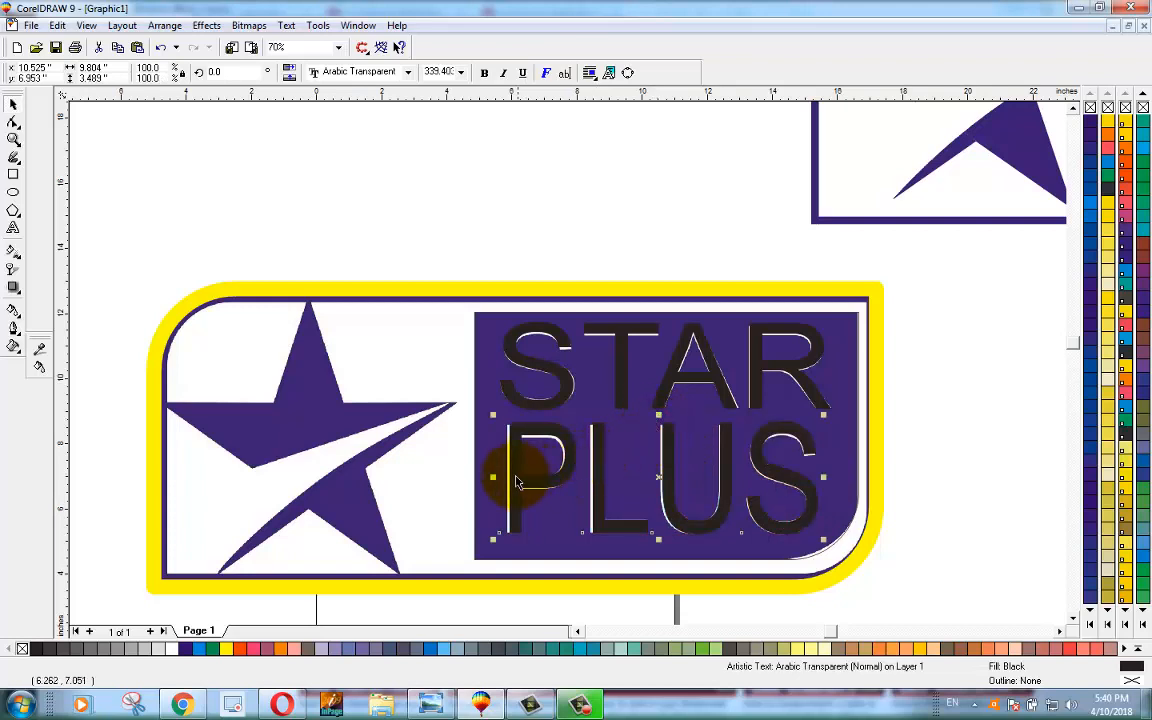
pyautogui.moveTo(494, 477); pyautogui.dragTo(490, 477)
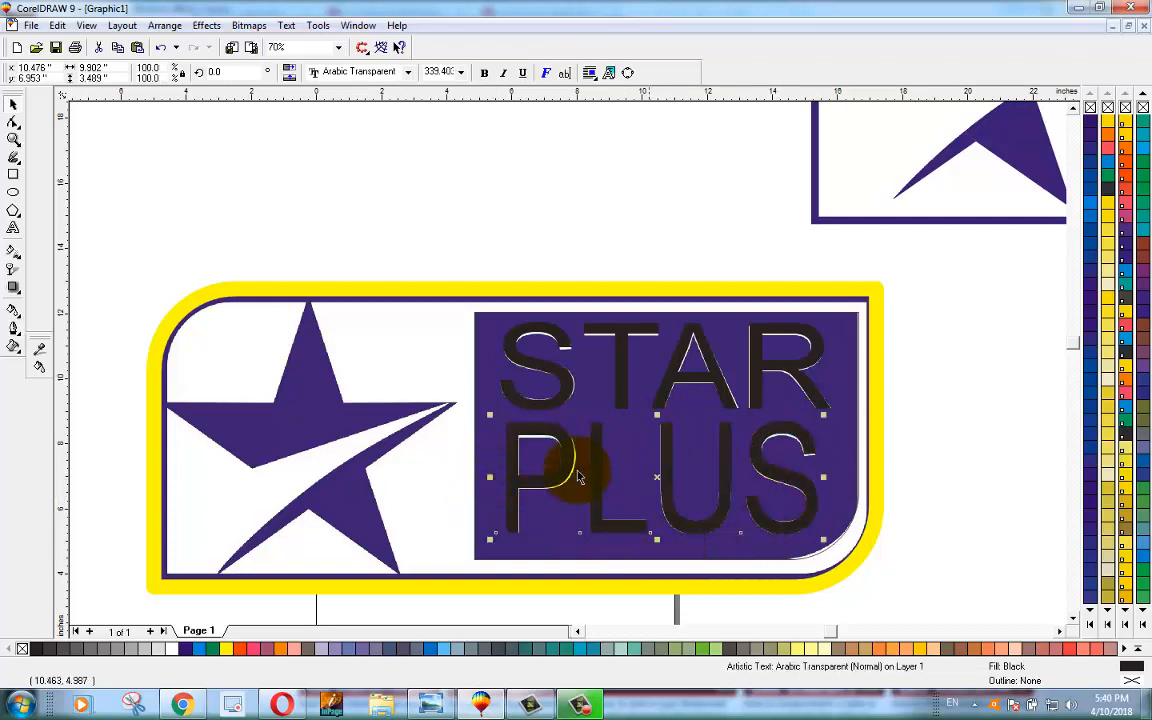
pyautogui.click(363, 229)
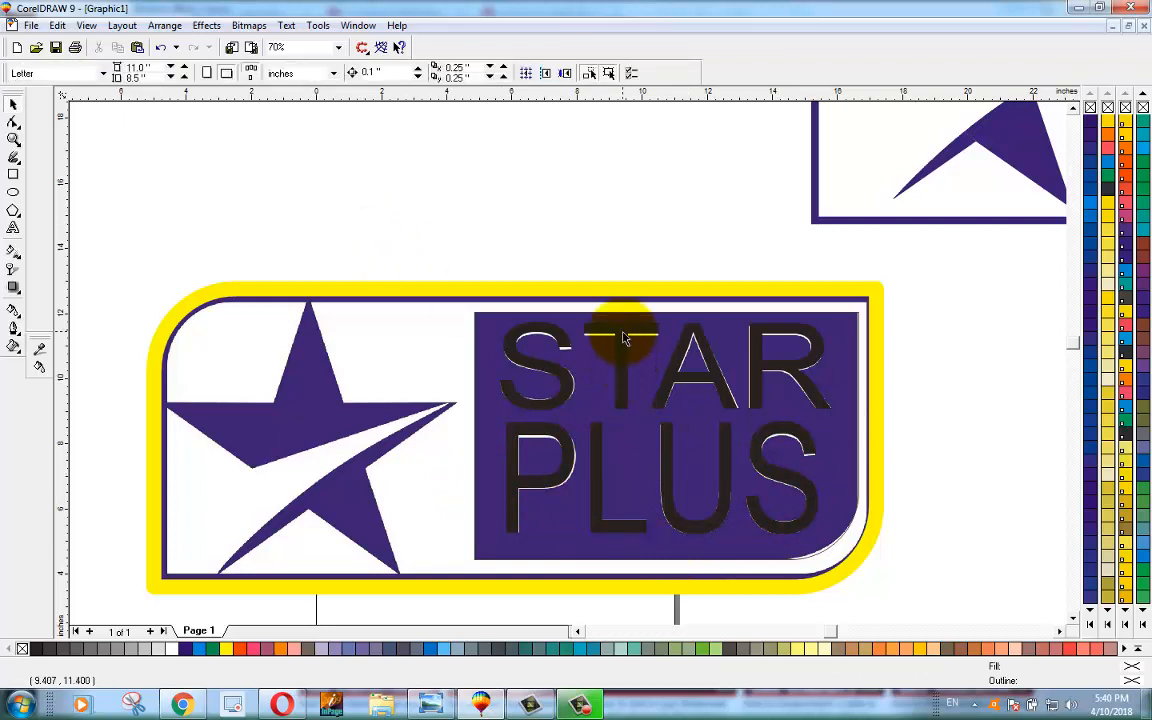
# Step: Fill the words STAR and PLUS with dark blue
pyautogui.click(621, 330)
pyautogui.keyDown('shift'); pyautogui.click(631, 530); pyautogui.keyUp('shift')
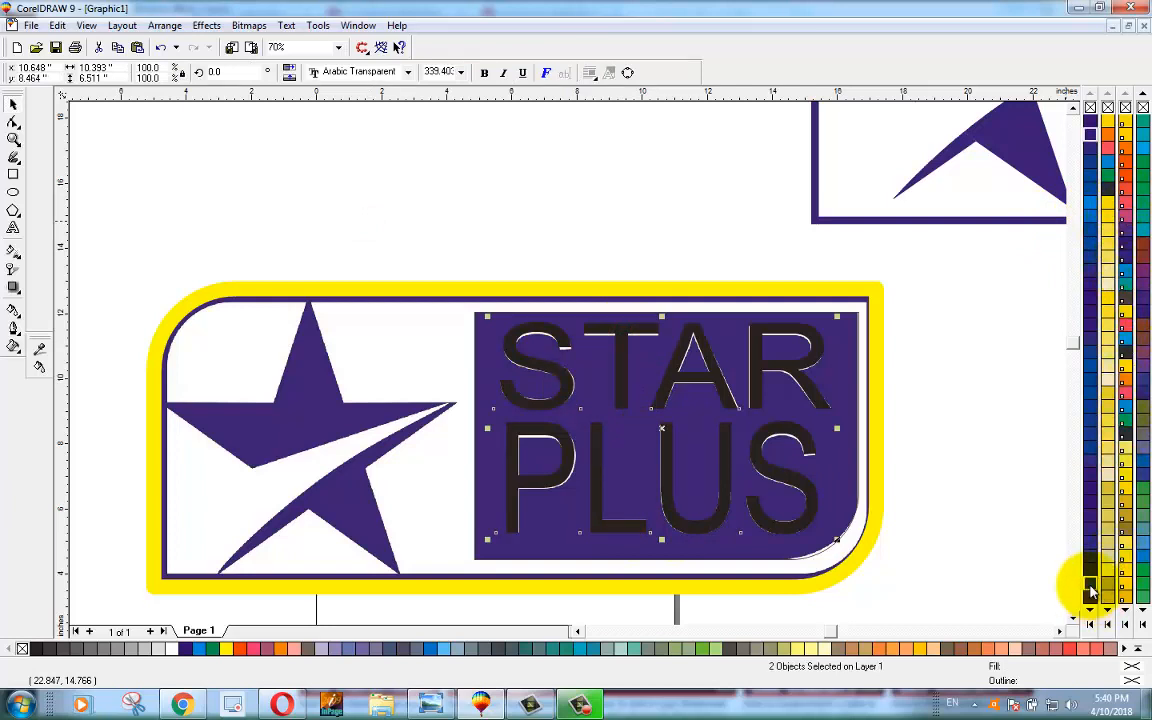
pyautogui.click(1090, 590)
pyautogui.click(936, 401)
# Step: Fill the panel rectangle behind the lettering with golden yellow
pyautogui.click(845, 362)
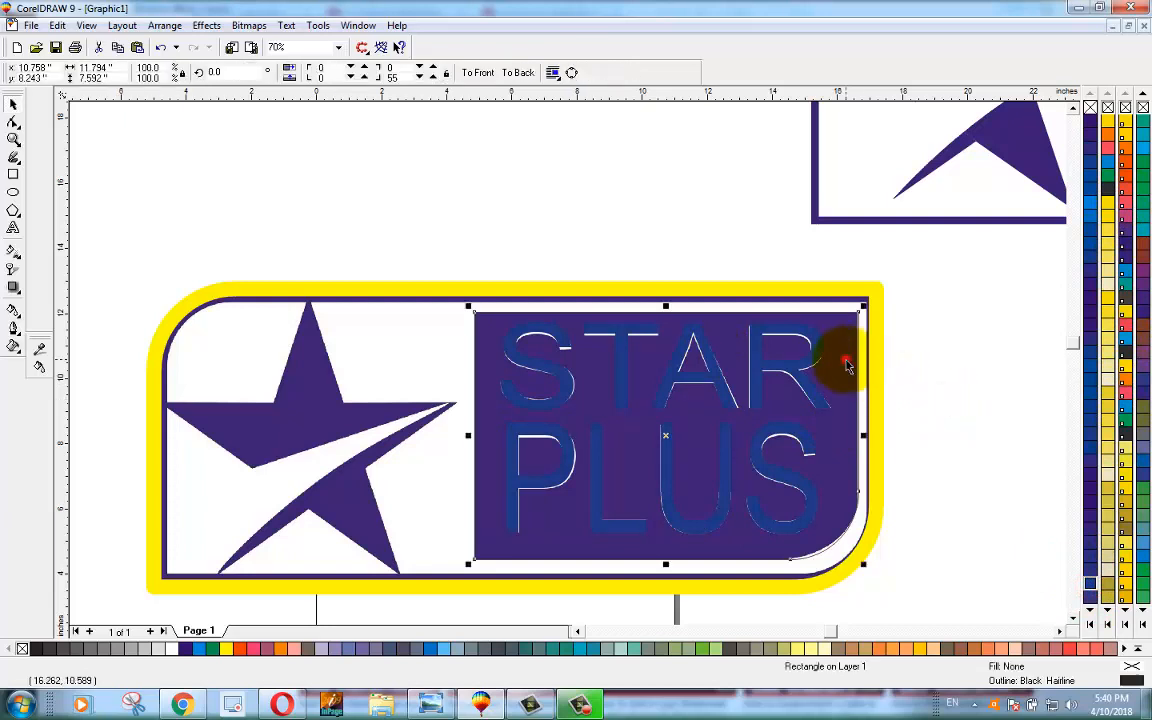
pyautogui.click(1126, 311)
pyautogui.click(1000, 446)
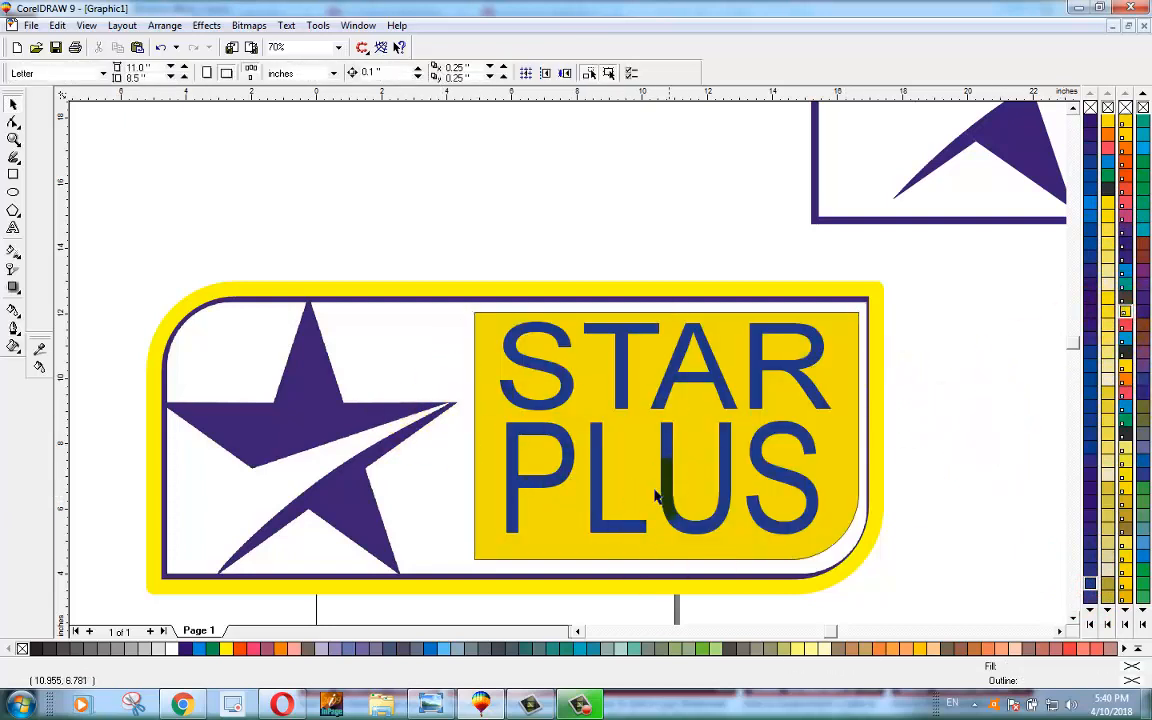
# Step: Try an orange fill on the words STAR and PLUS, and recolor both bright blue
pyautogui.click(622, 398)
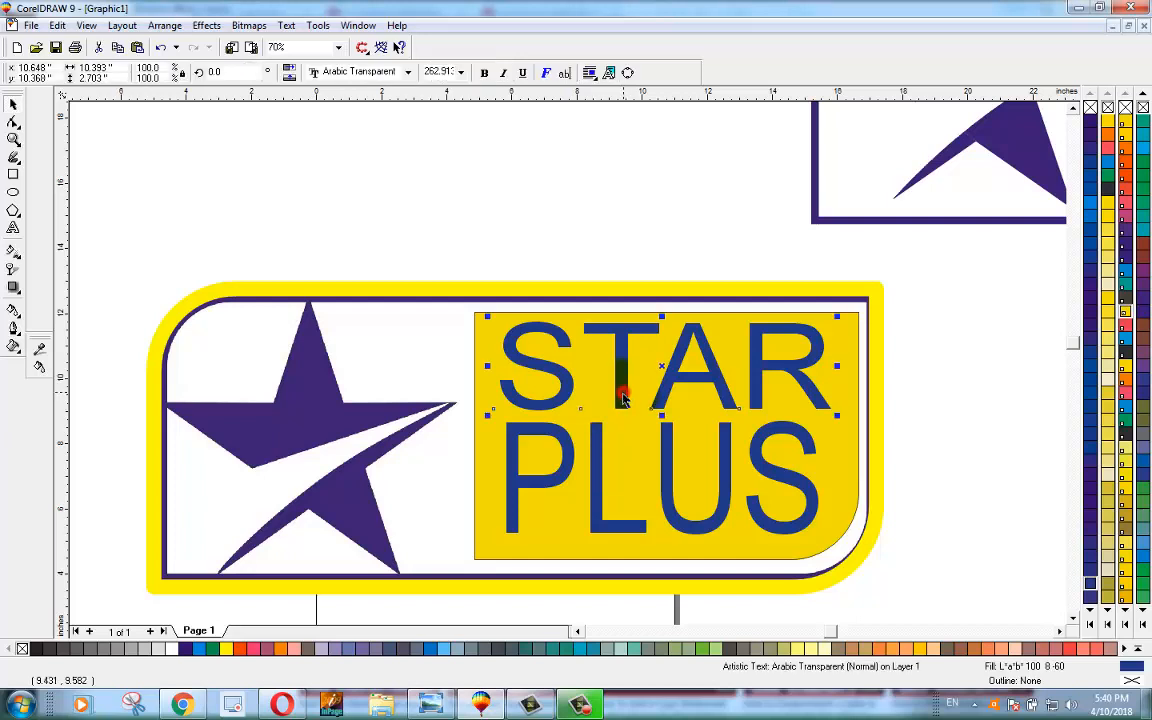
pyautogui.keyDown('shift'); pyautogui.click(603, 530); pyautogui.keyUp('shift')
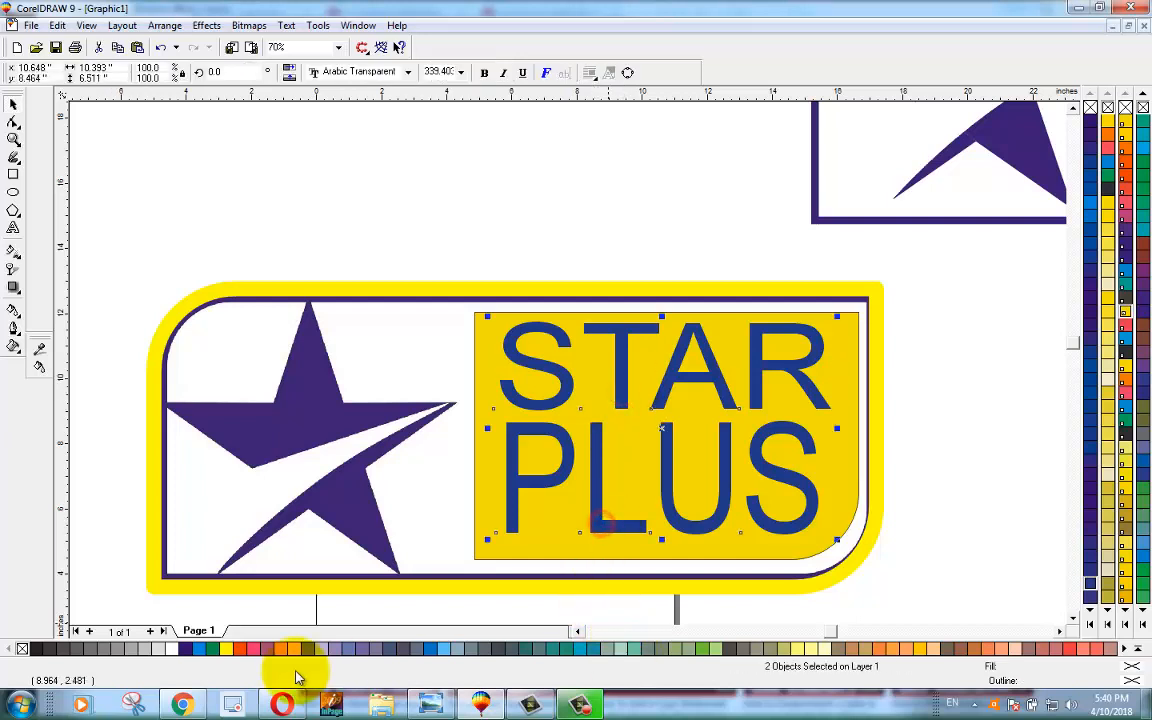
pyautogui.click(243, 650)
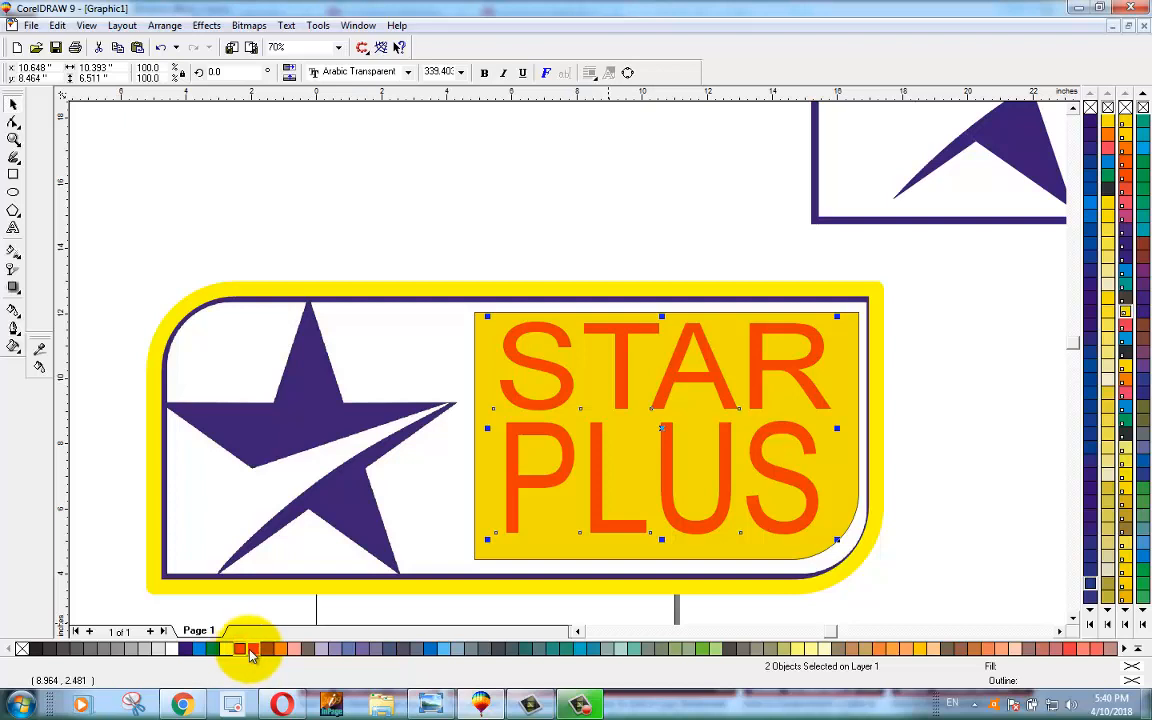
pyautogui.click(200, 649)
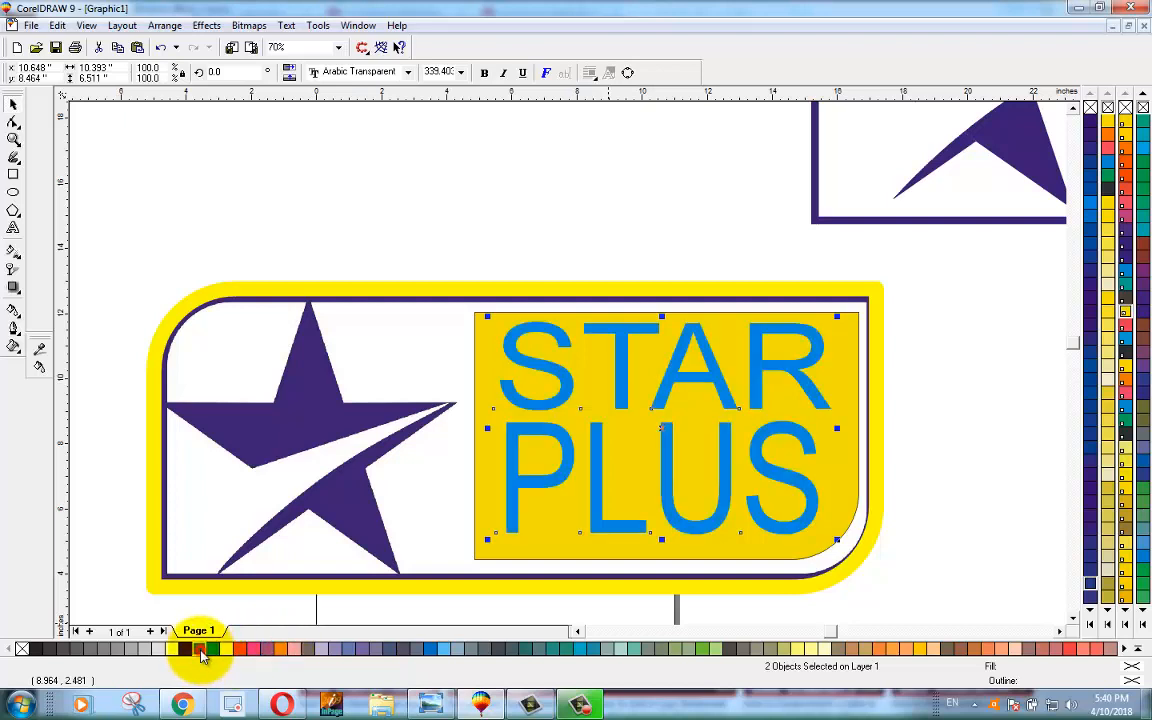
pyautogui.click(320, 423)
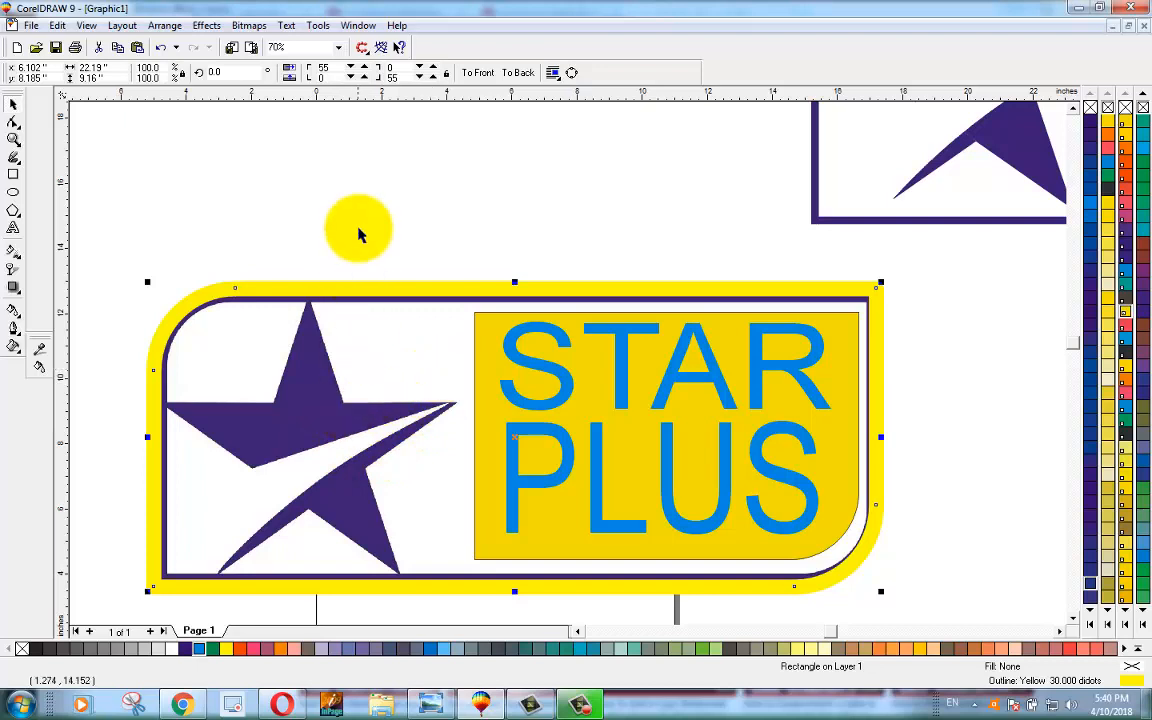
pyautogui.click(360, 226)
pyautogui.click(204, 435)
pyautogui.click(316, 230)
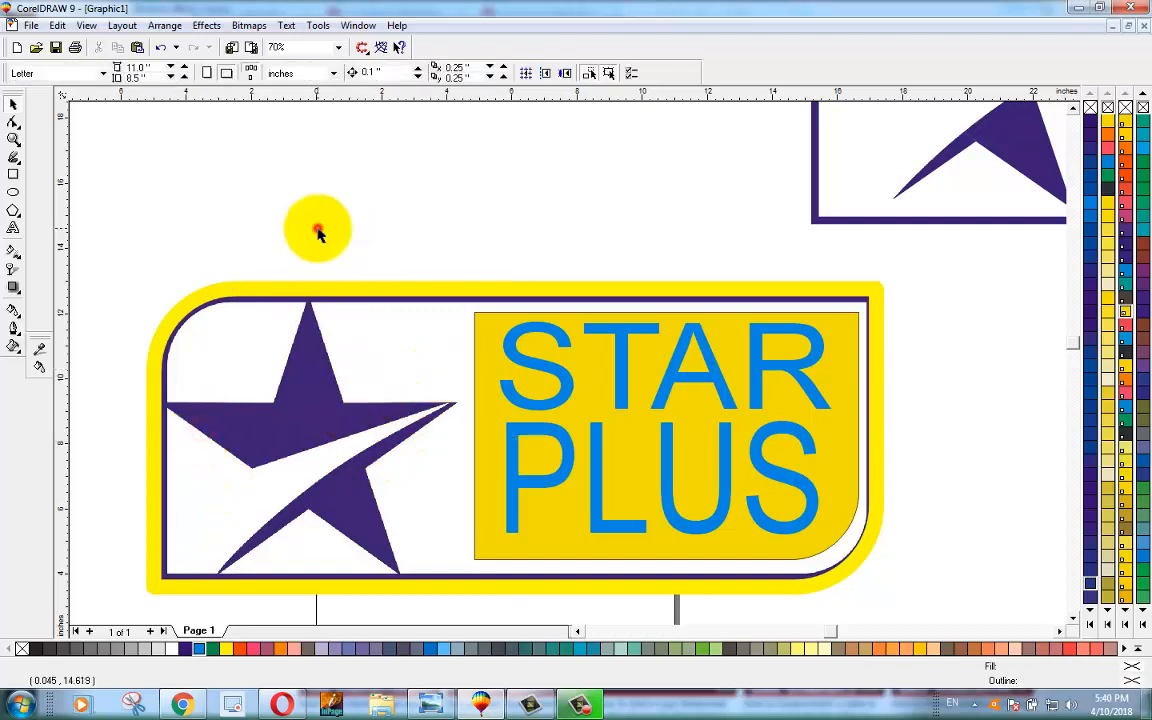
# Step: Draw a five-sided polygon about 8.97 × 7.62 inches above the bitmap's star and convert it to a star
pyautogui.click(14, 213)
pyautogui.click(47, 219)
pyautogui.moveTo(215, 142); pyautogui.dragTo(515, 410)
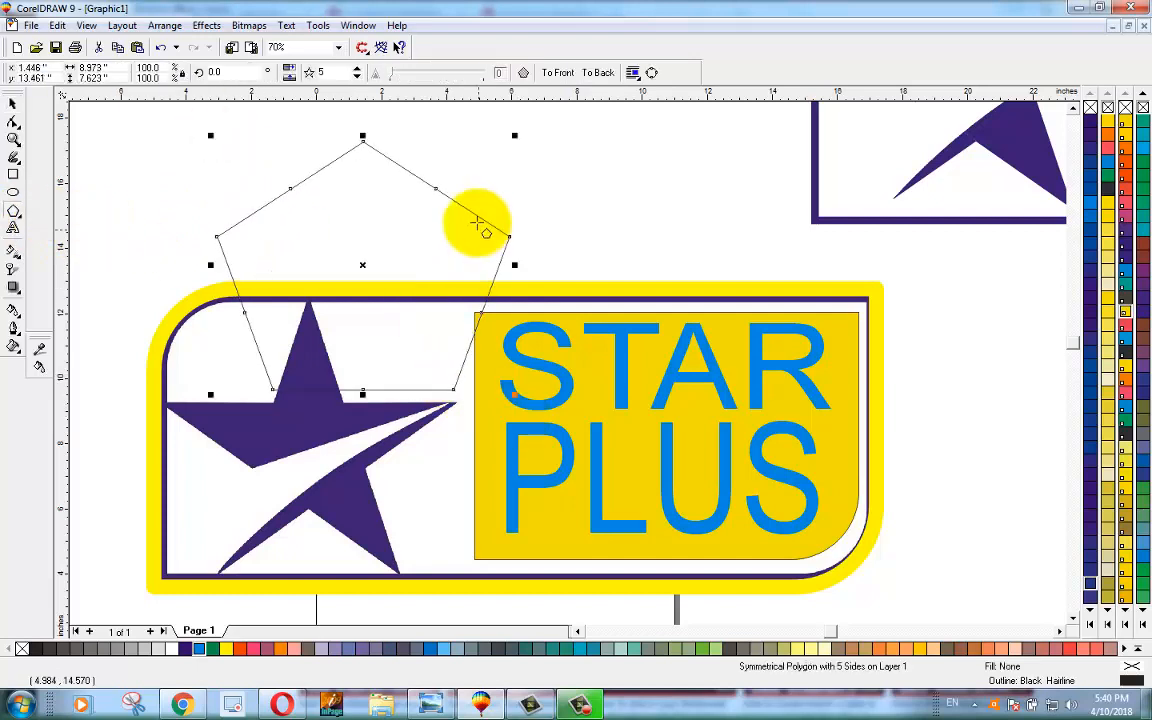
pyautogui.click(523, 76)
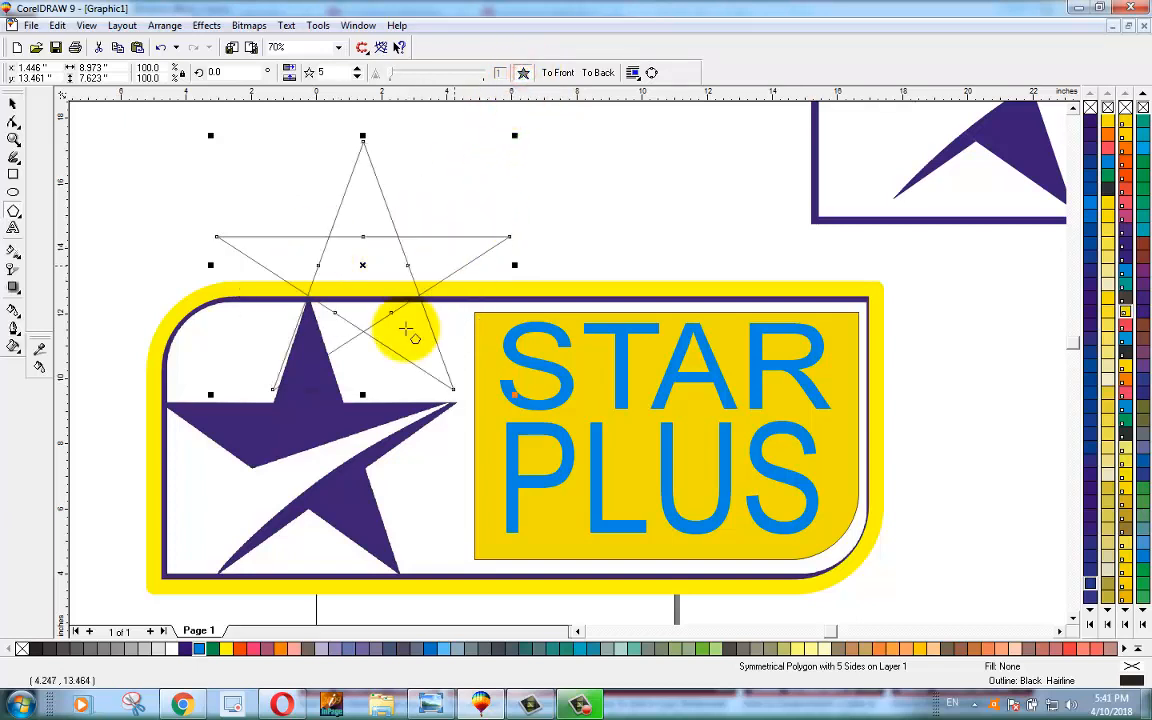
# Step: Move the star outline onto the bitmap's star and stretch it to about 8.35 inches high to match the tips
pyautogui.click(13, 104)
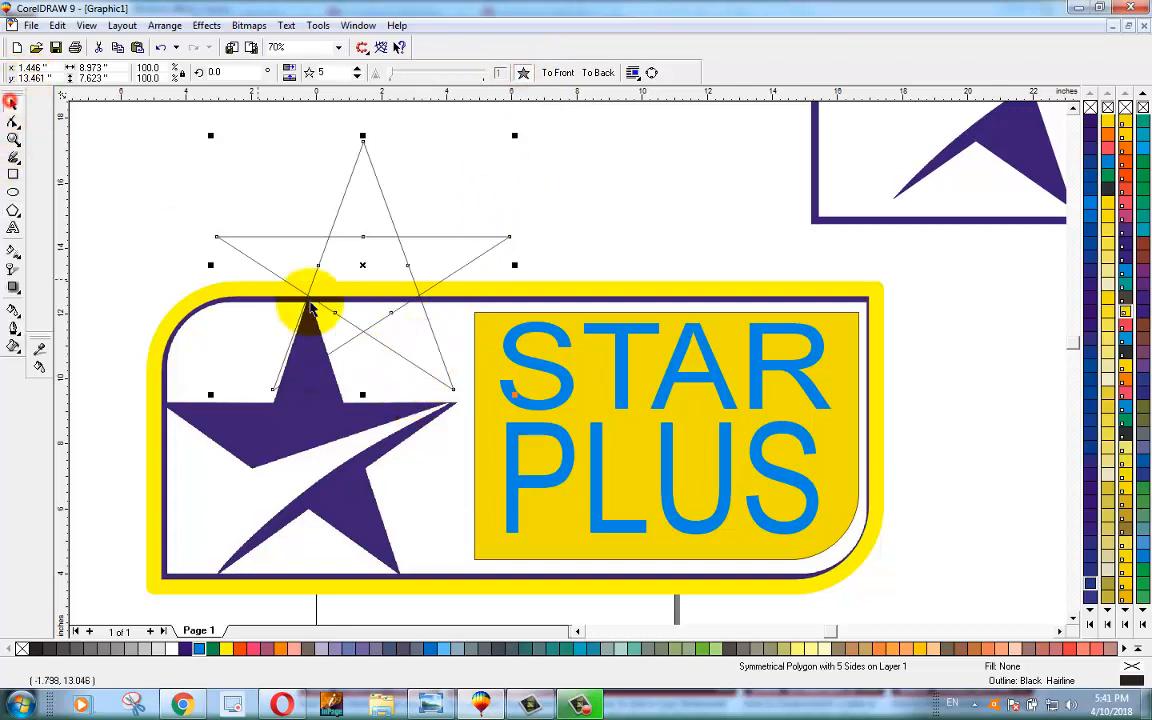
pyautogui.moveTo(361, 265); pyautogui.dragTo(303, 432)
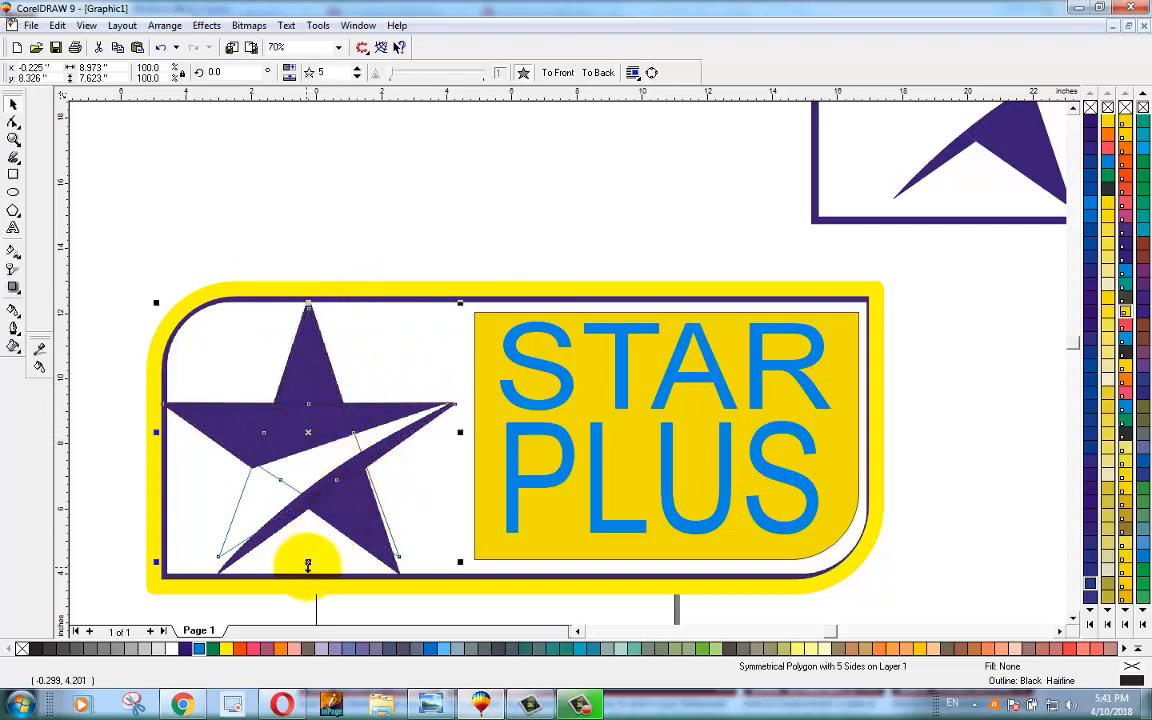
pyautogui.moveTo(308, 564); pyautogui.dragTo(308, 580)
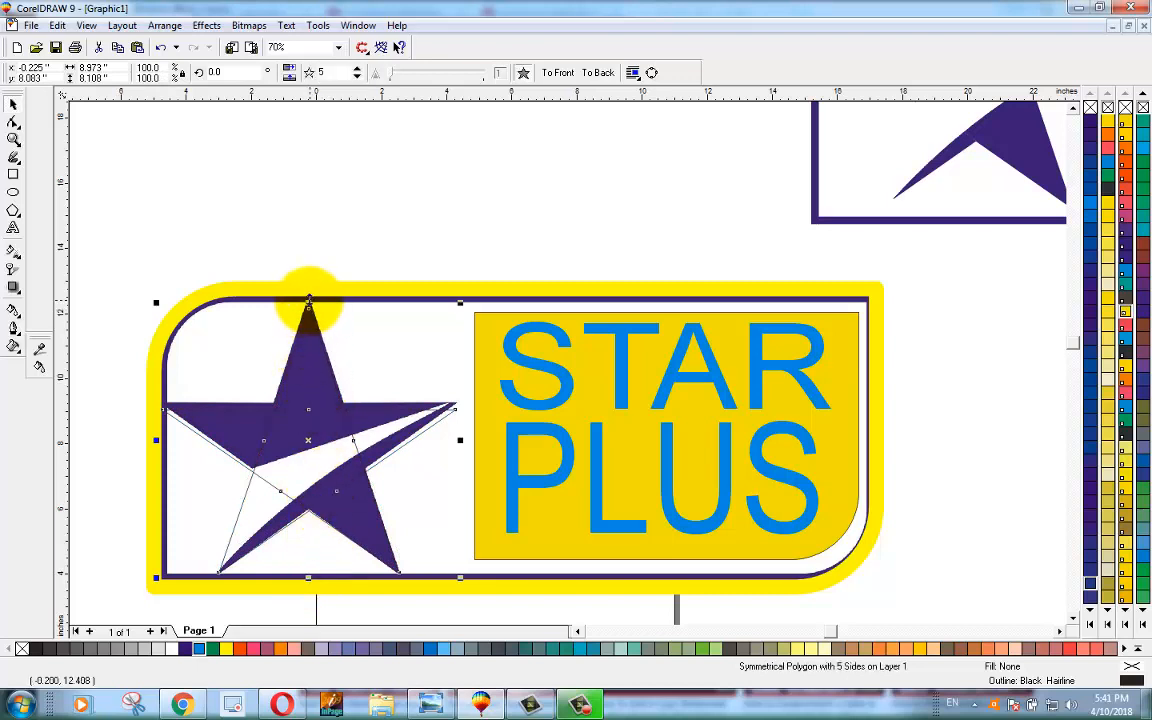
pyautogui.moveTo(308, 297); pyautogui.dragTo(308, 290)
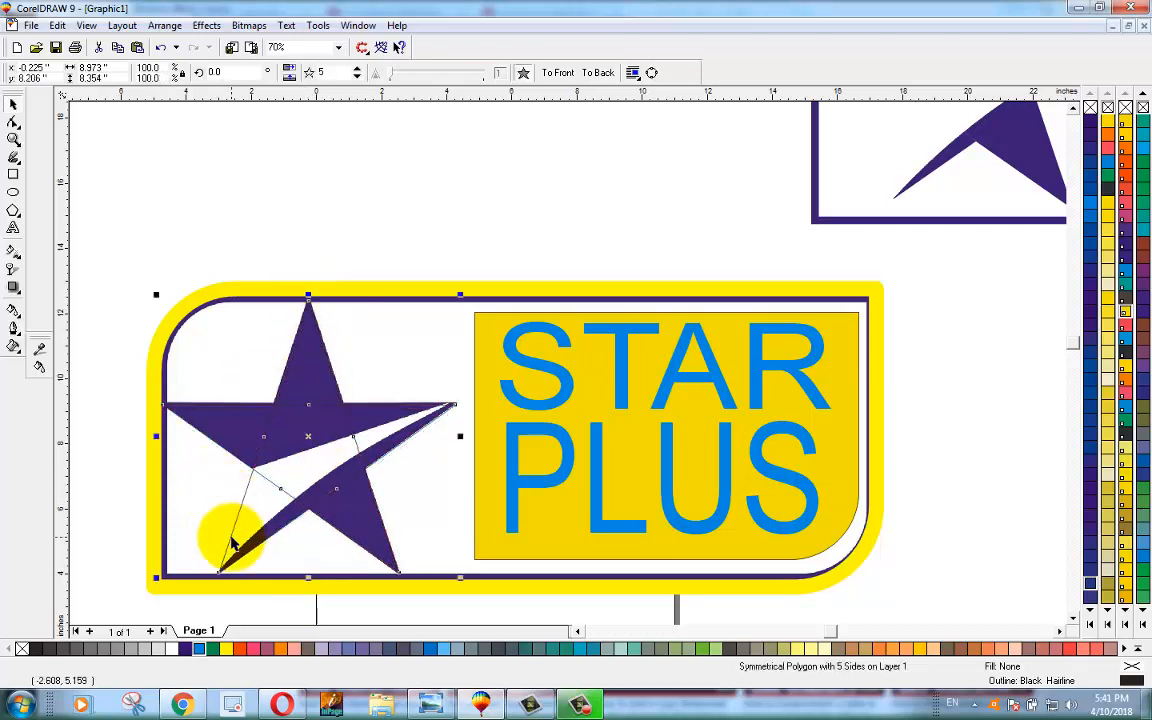
pyautogui.click(411, 219)
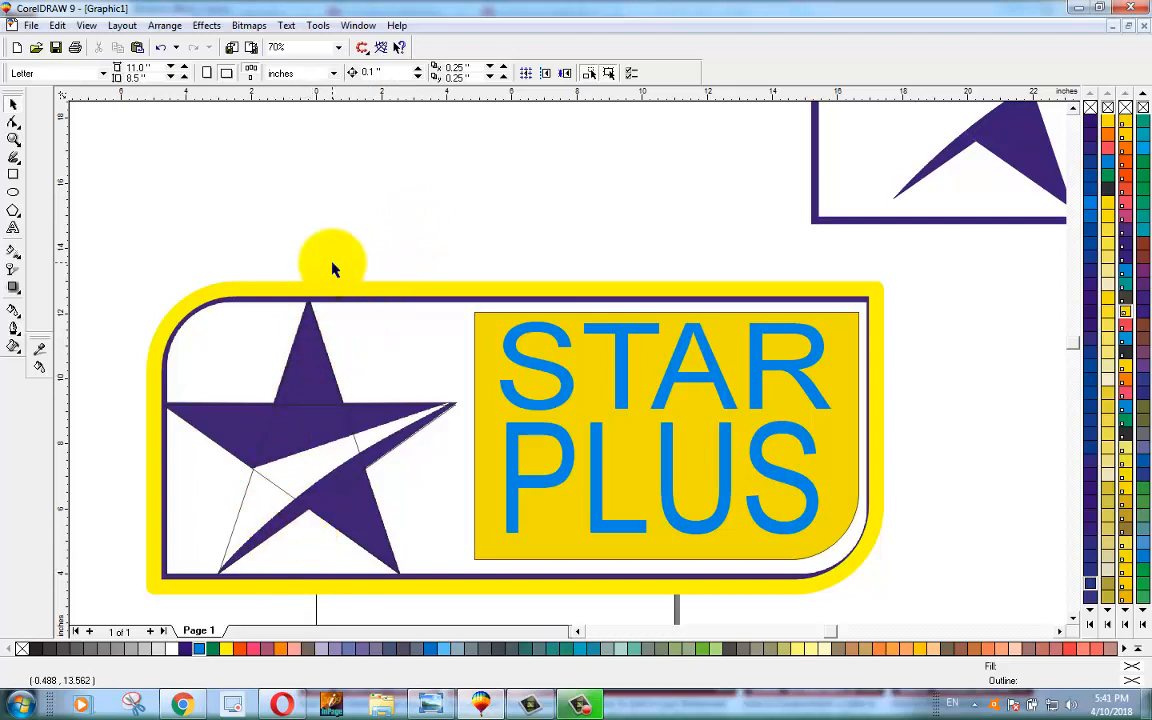
pyautogui.click(363, 230)
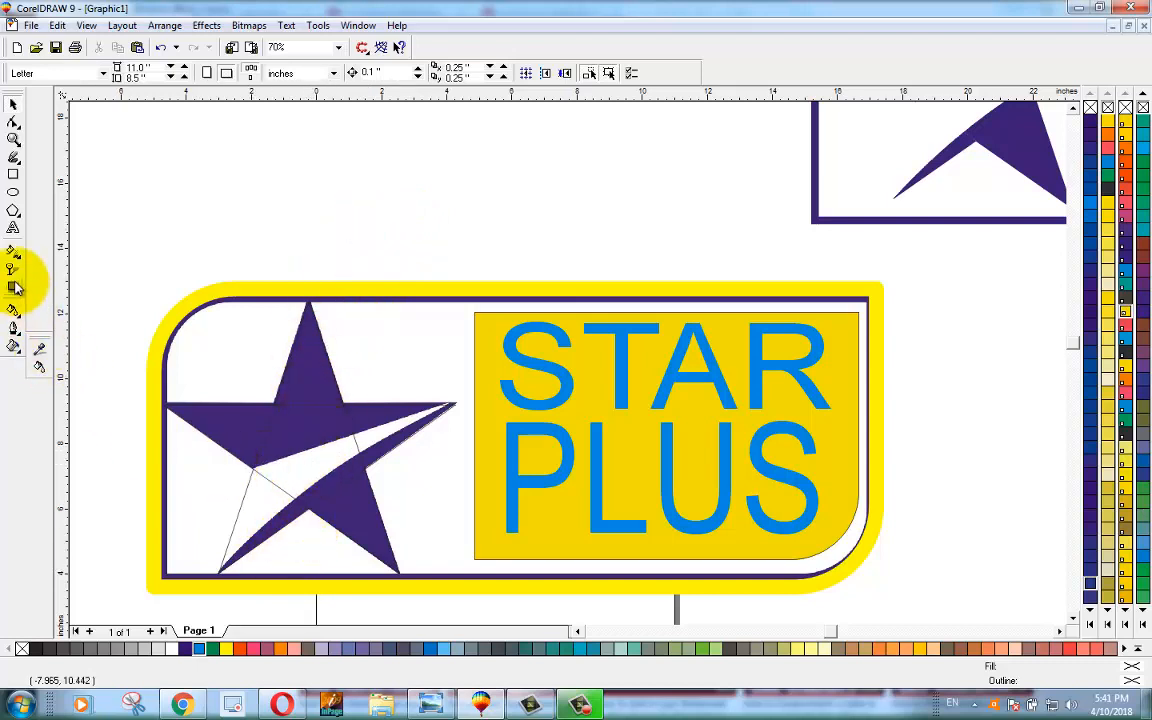
# Step: Draw a five-sided polygon about 6.29 × 4.2 inches above the star and mirror it vertically
pyautogui.click(13, 210)
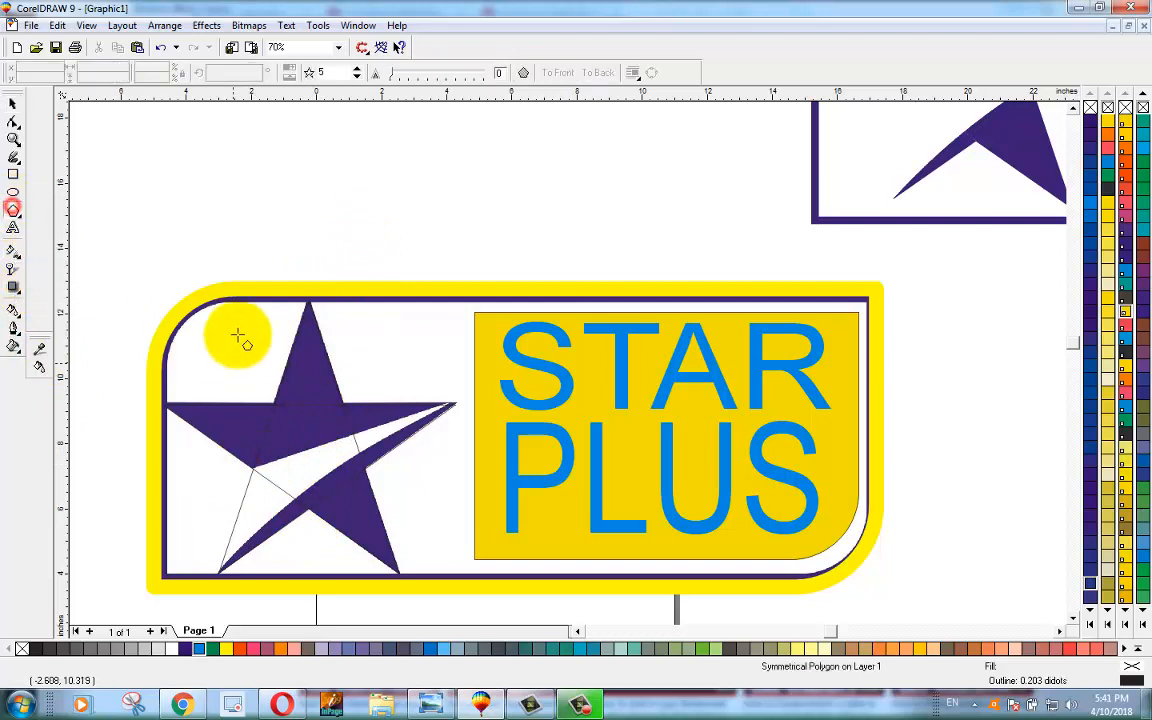
pyautogui.moveTo(216, 157); pyautogui.dragTo(430, 303)
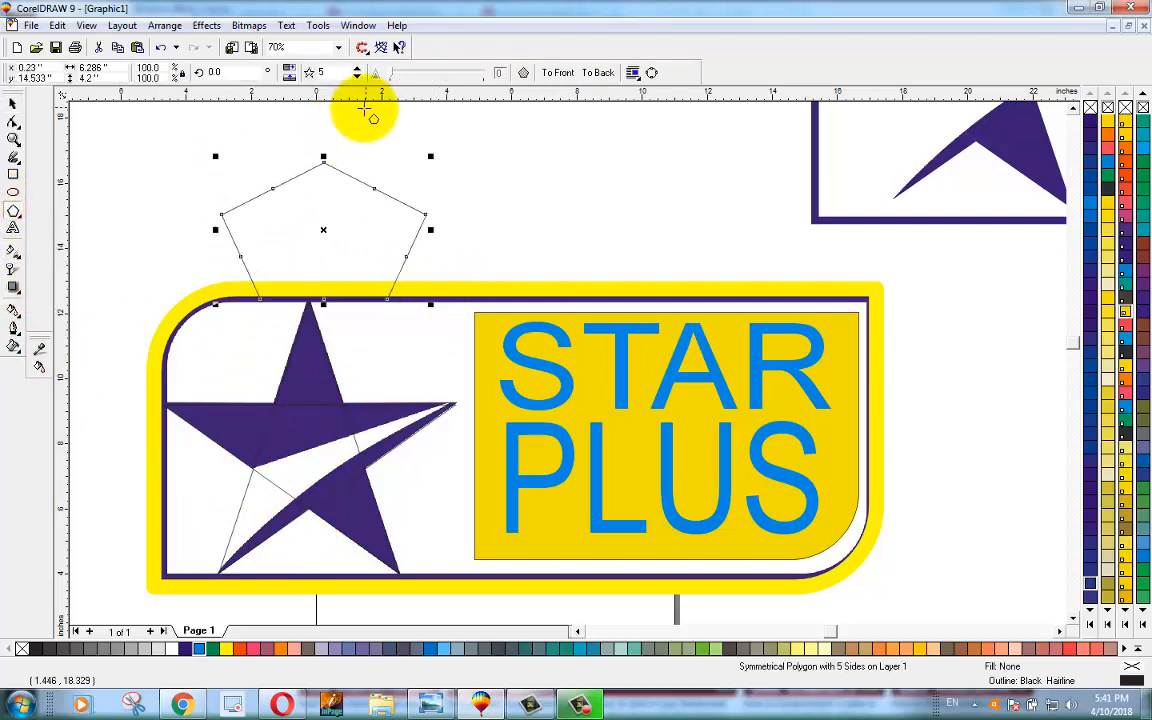
pyautogui.click(289, 76)
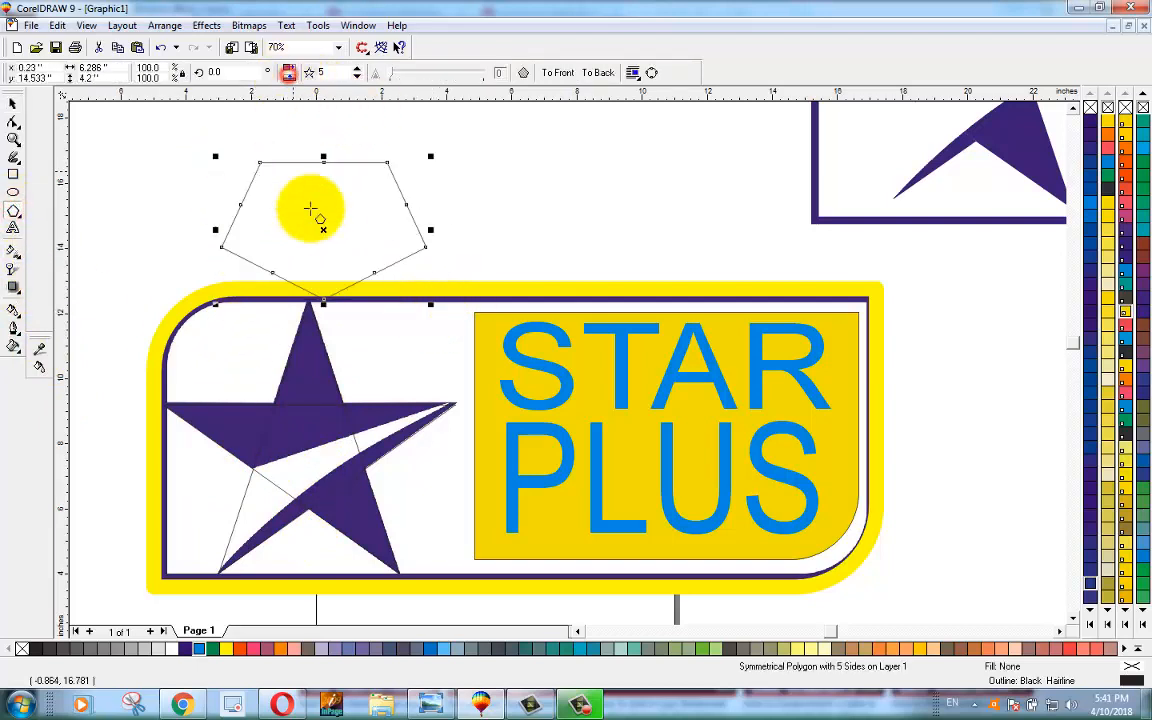
# Step: Move the inverted pentagon over the star's centre and resize it to about 3.52 × 3.32 inches to fit
pyautogui.click(13, 104)
pyautogui.moveTo(321, 230); pyautogui.dragTo(327, 468)
pyautogui.moveTo(437, 470); pyautogui.dragTo(379, 463)
pyautogui.moveTo(222, 470); pyautogui.dragTo(245, 476)
pyautogui.moveTo(310, 543); pyautogui.dragTo(306, 520)
pyautogui.scroll(2, 283, 483)
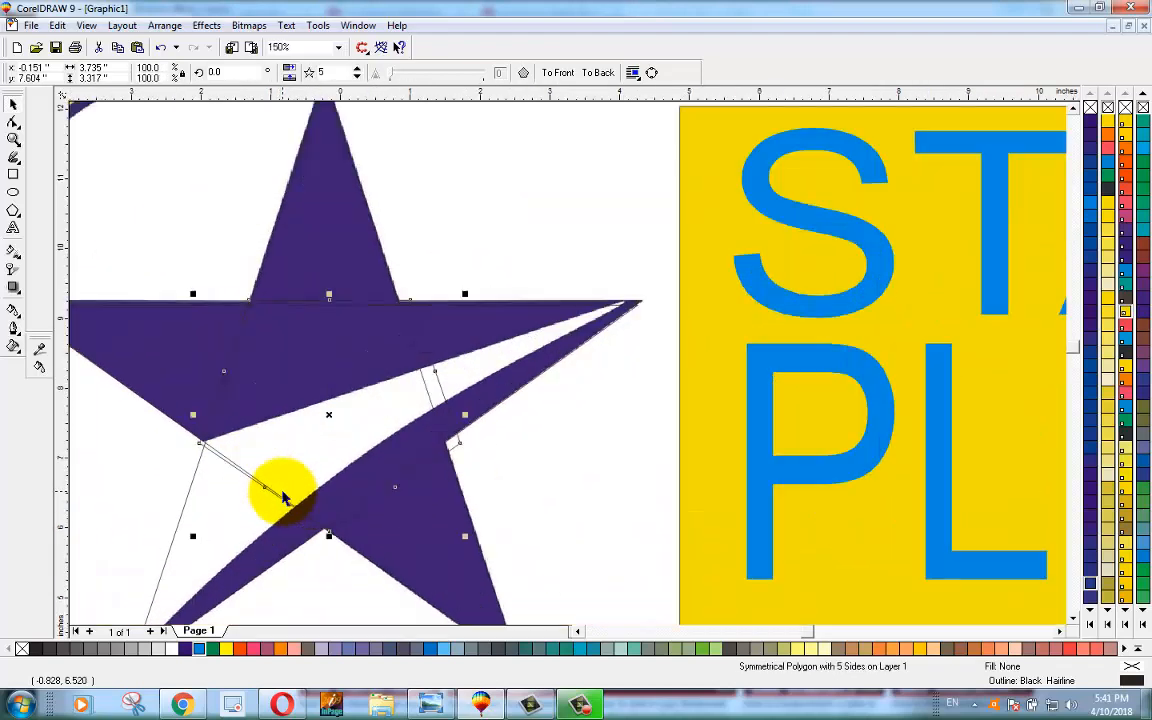
pyautogui.moveTo(464, 413); pyautogui.dragTo(450, 418)
# Step: Fill the star with Deep Yellow and remove its outline
pyautogui.click(481, 242)
pyautogui.click(352, 188)
pyautogui.rightClick(1090, 108)
pyautogui.click(551, 188)
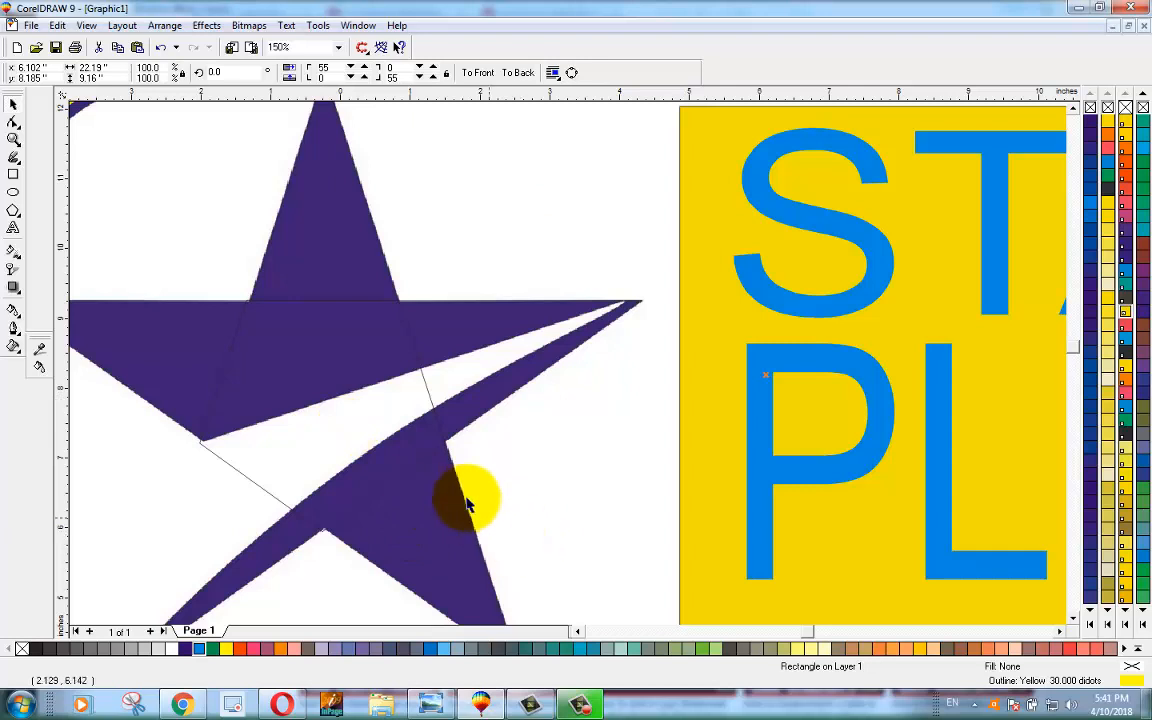
pyautogui.click(336, 387)
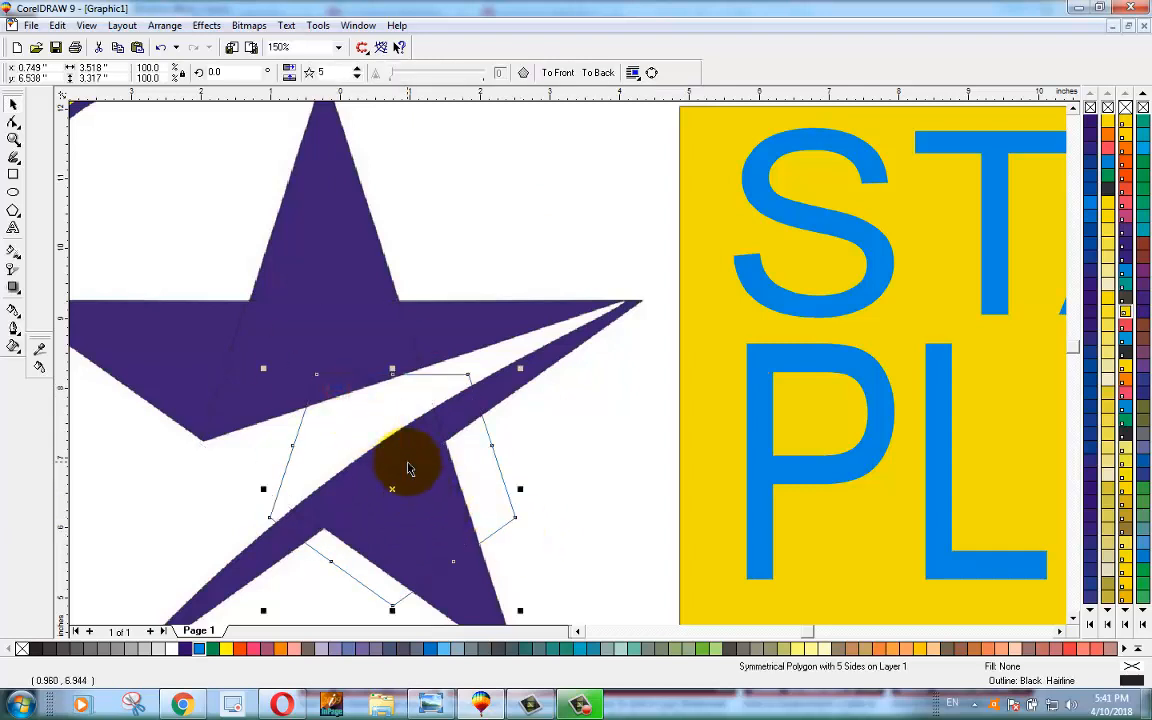
pyautogui.click(498, 190)
pyautogui.click(326, 265)
pyautogui.click(920, 648)
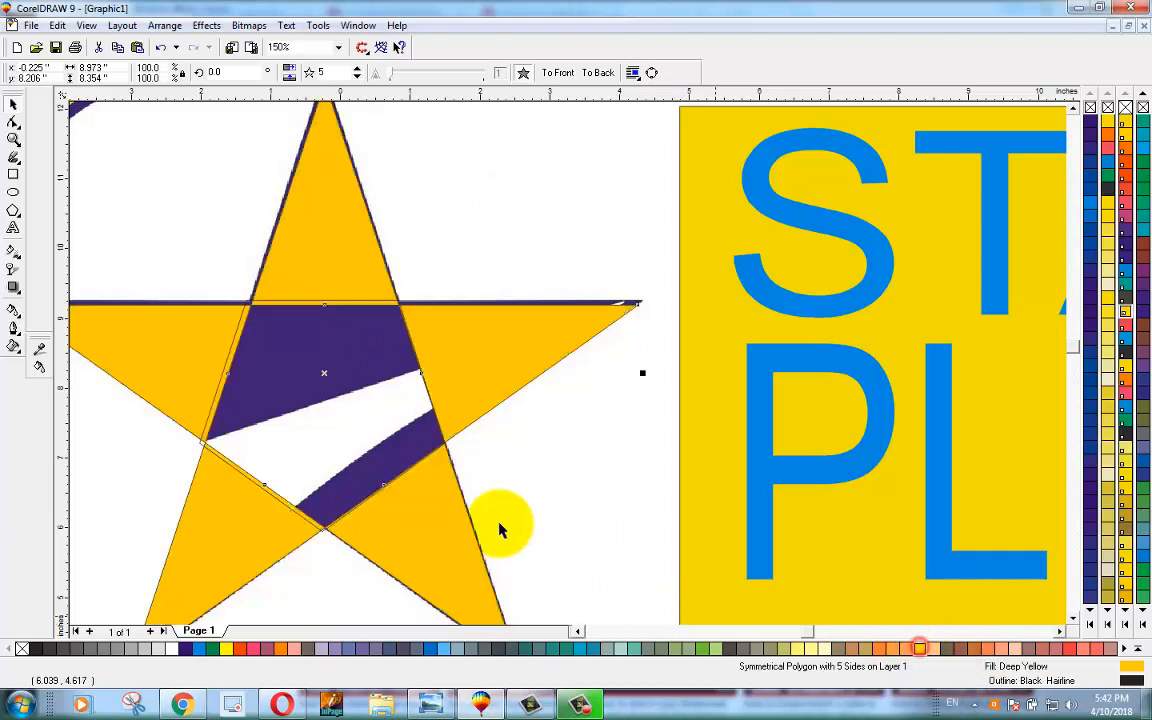
pyautogui.click(1090, 107)
# Step: Reposition the pentagon over the hollow centre of the yellow star
pyautogui.moveTo(376, 344); pyautogui.dragTo(536, 248)
pyautogui.moveTo(317, 429); pyautogui.dragTo(327, 420)
pyautogui.scroll(3, 240, 355)
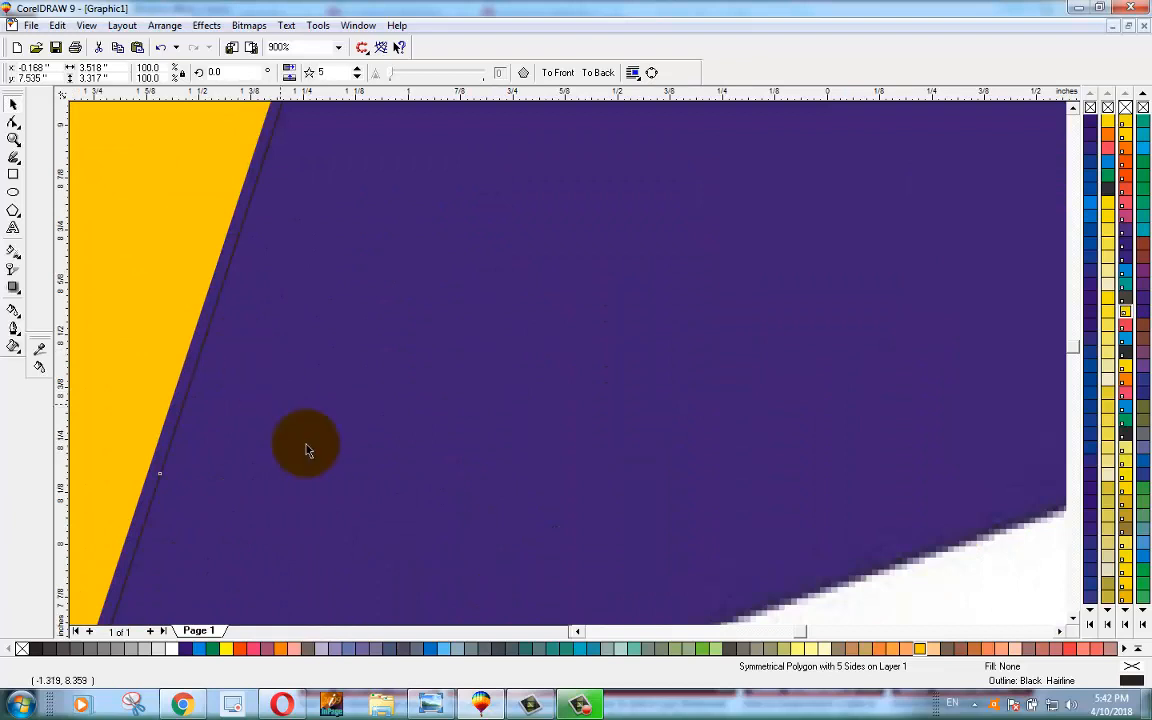
# Step: Convert the pentagon to curves, align its upper-left and left corners with the star's inner corners, and delete the adjoining mid-side nodes
pyautogui.click(1075, 113)
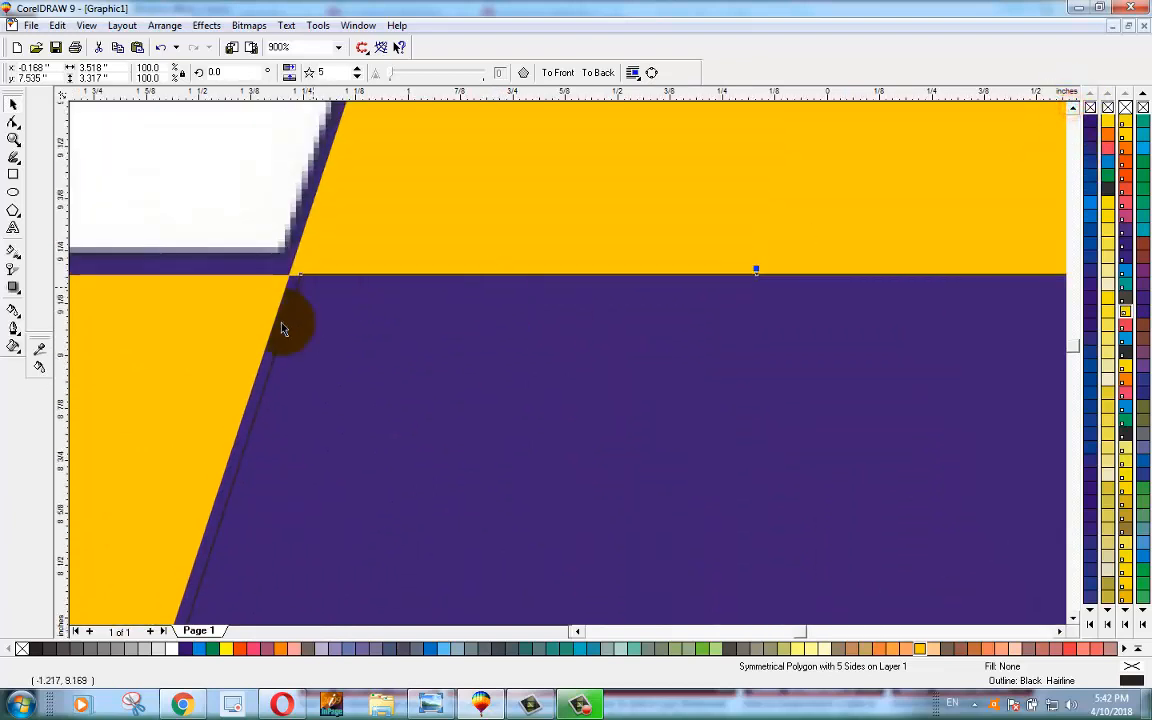
pyautogui.click(12, 121)
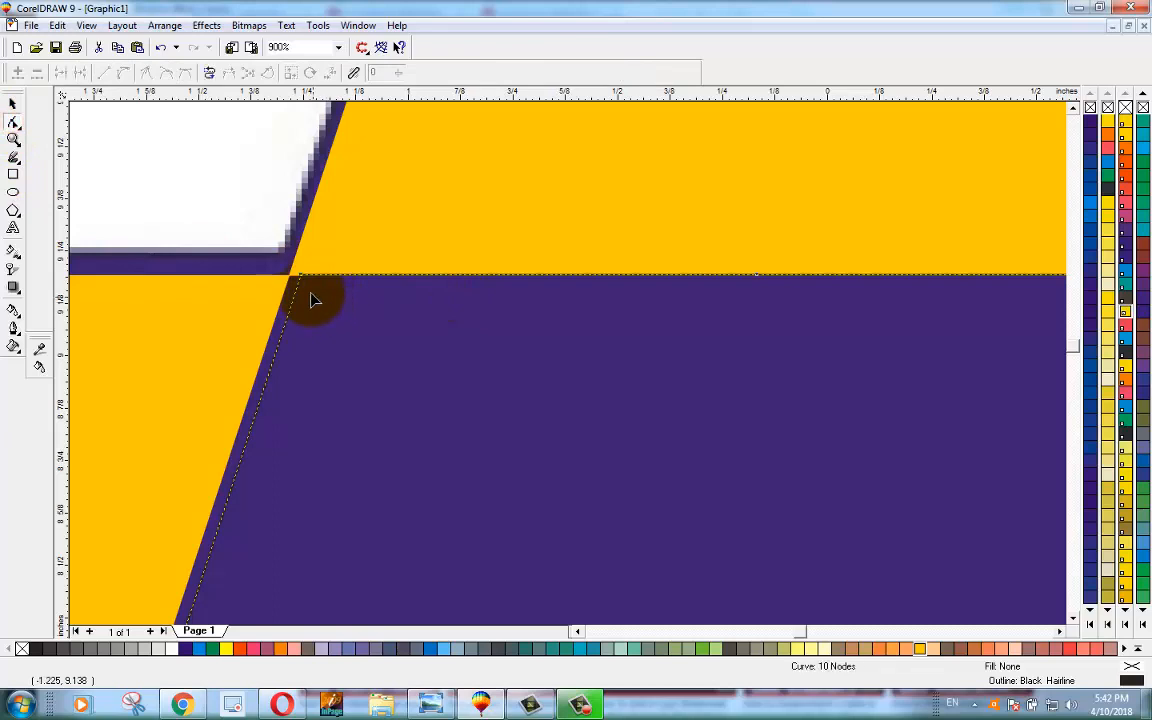
pyautogui.moveTo(300, 274); pyautogui.dragTo(288, 274)
pyautogui.scroll(-1, 508, 409)
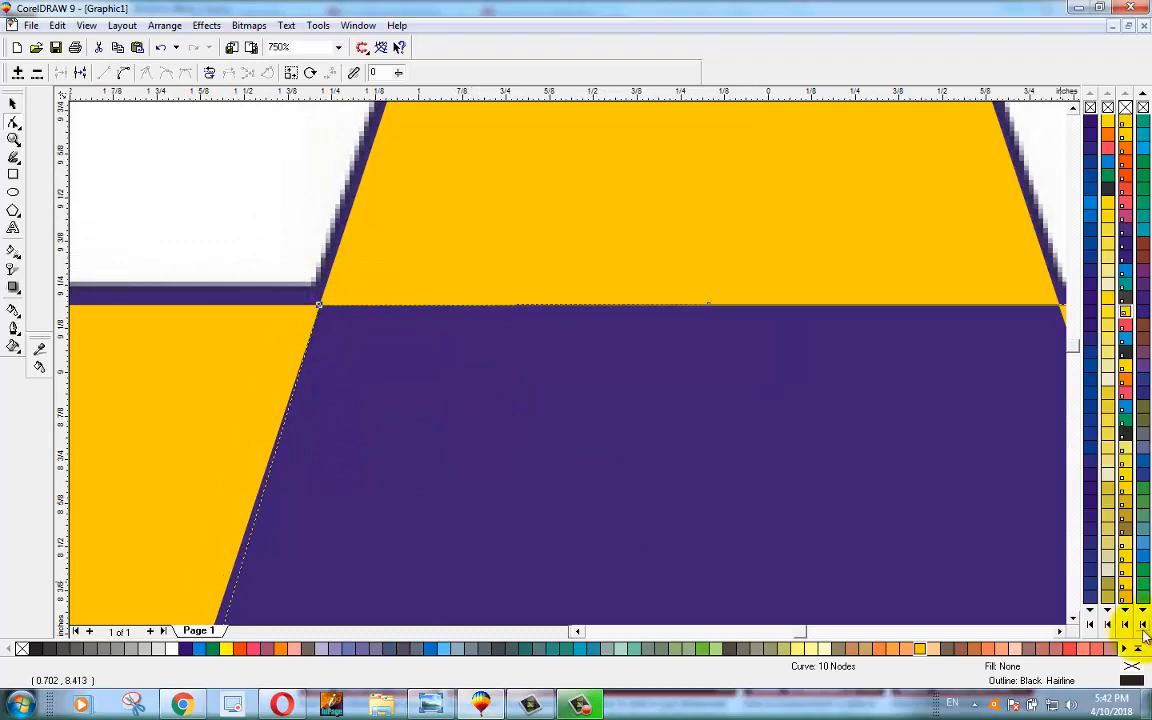
pyautogui.click(1071, 618)
pyautogui.click(1071, 618)
pyautogui.scroll(-10, 370, 532)
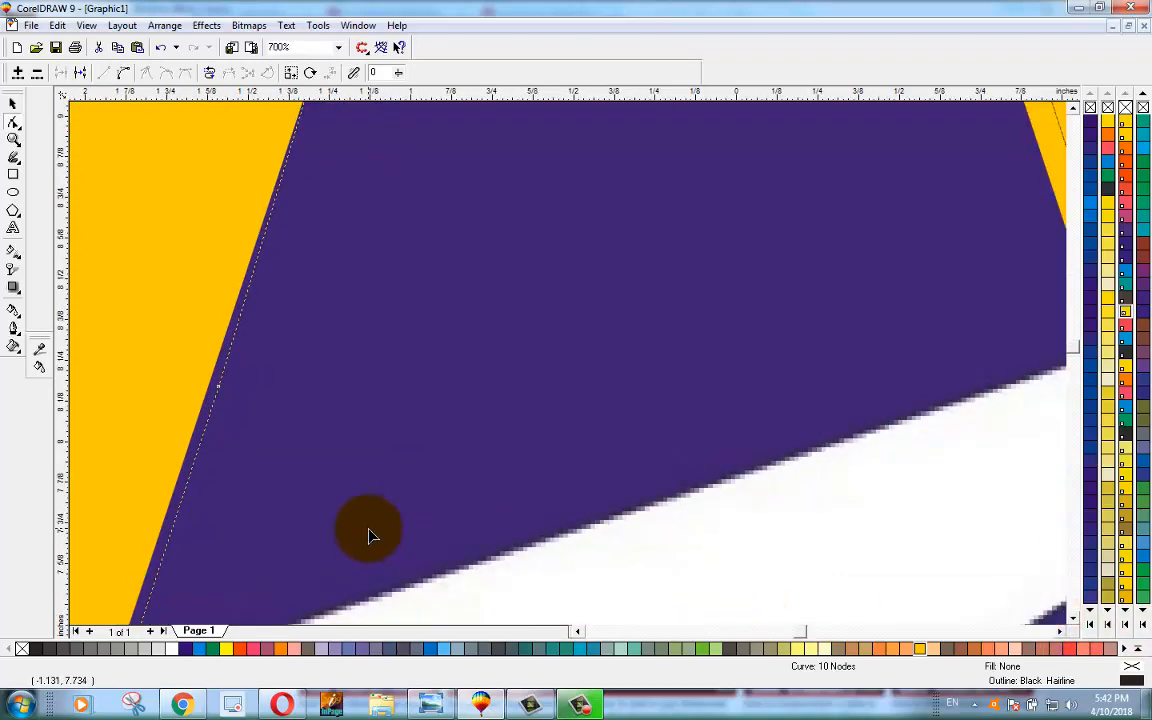
pyautogui.scroll(5, 350, 600)
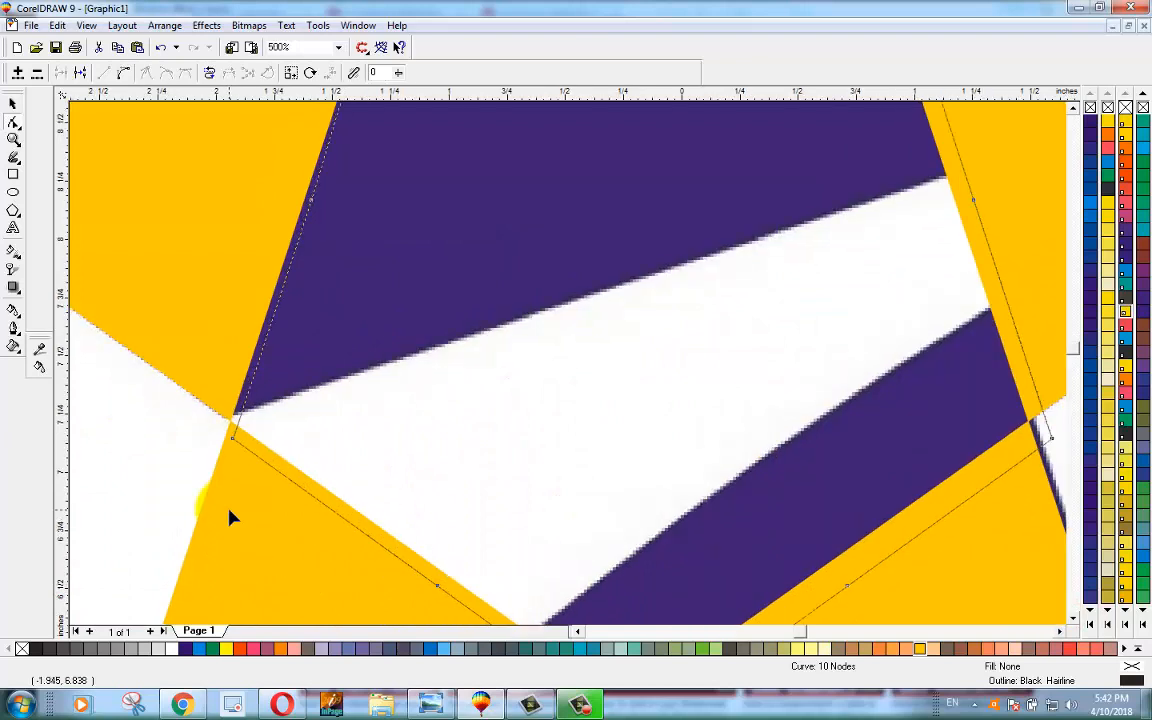
pyautogui.doubleClick(437, 586)
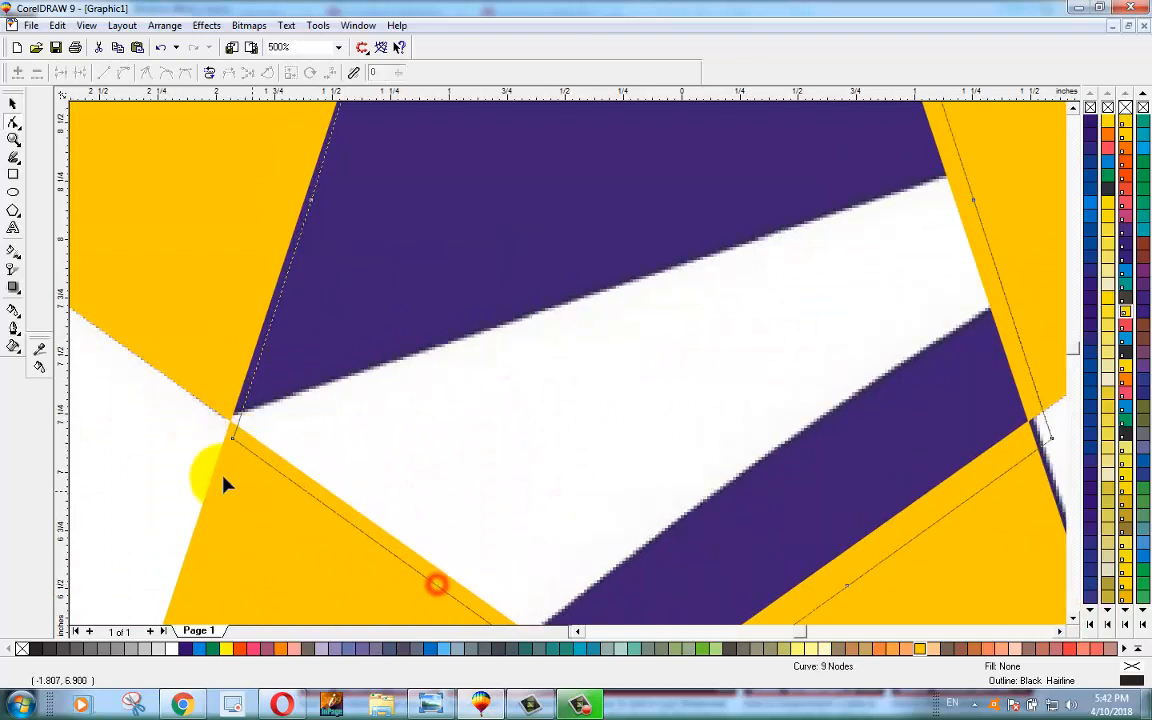
pyautogui.moveTo(233, 446); pyautogui.dragTo(230, 424)
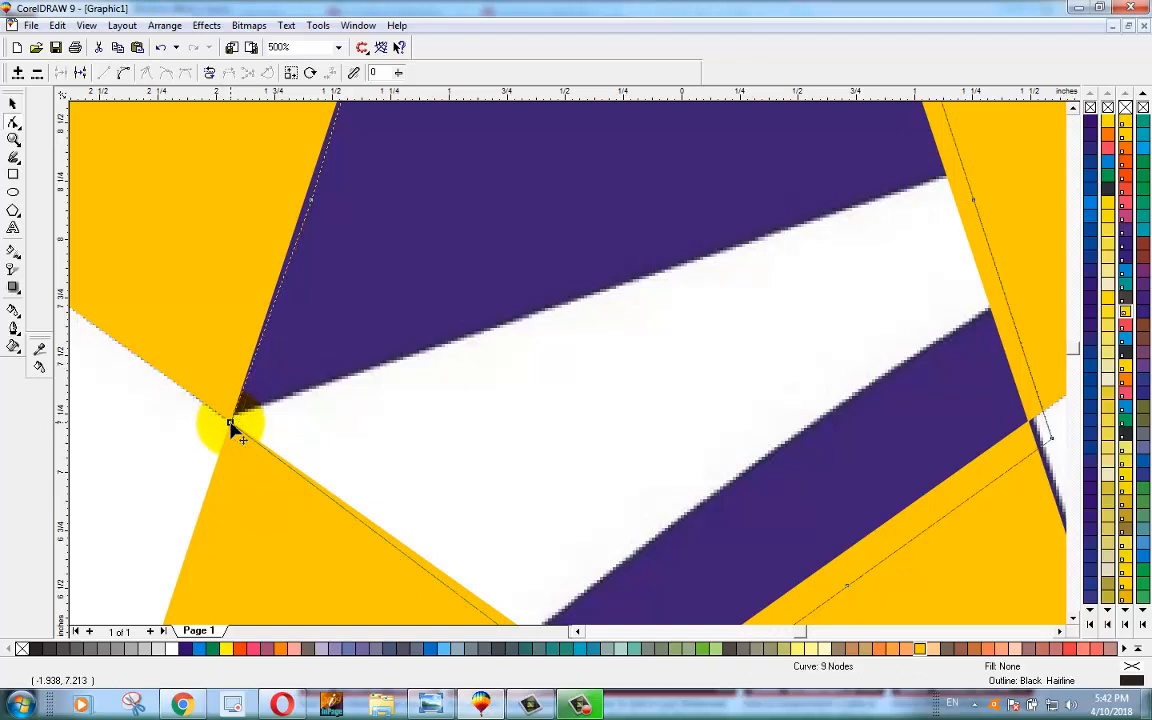
pyautogui.doubleClick(313, 205)
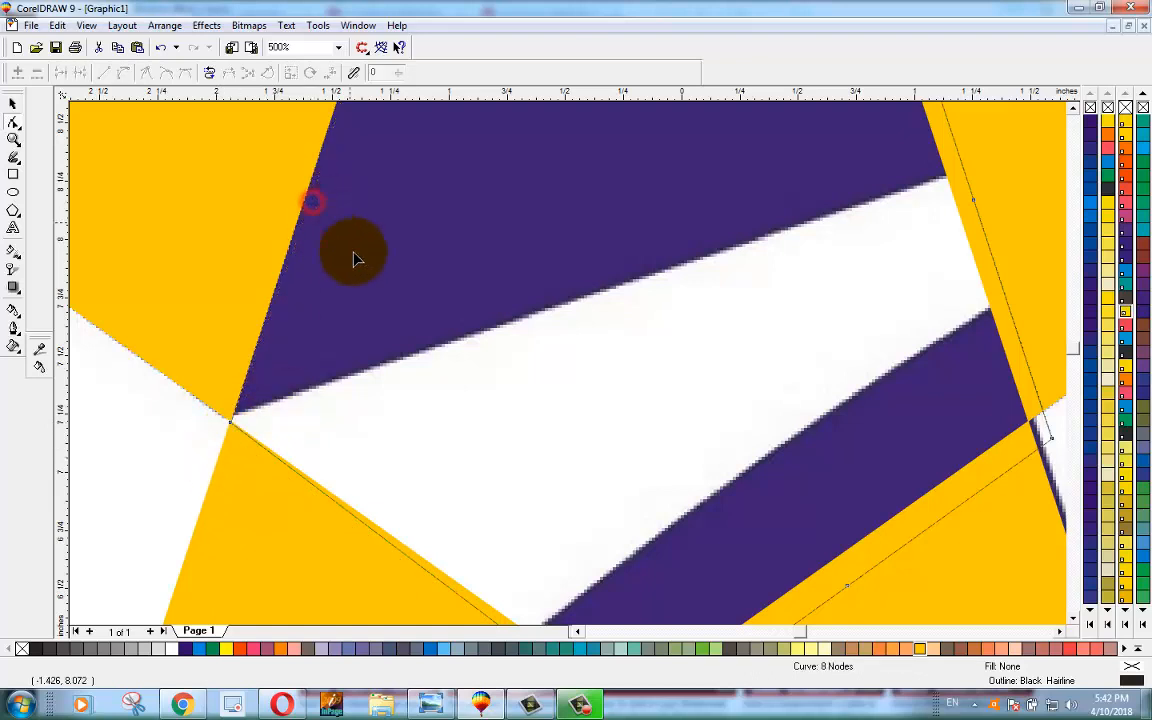
# Step: Align the pentagon's bottom and right corners with the star's inner corners, deleting the mid-side node between them
pyautogui.click(1073, 618)
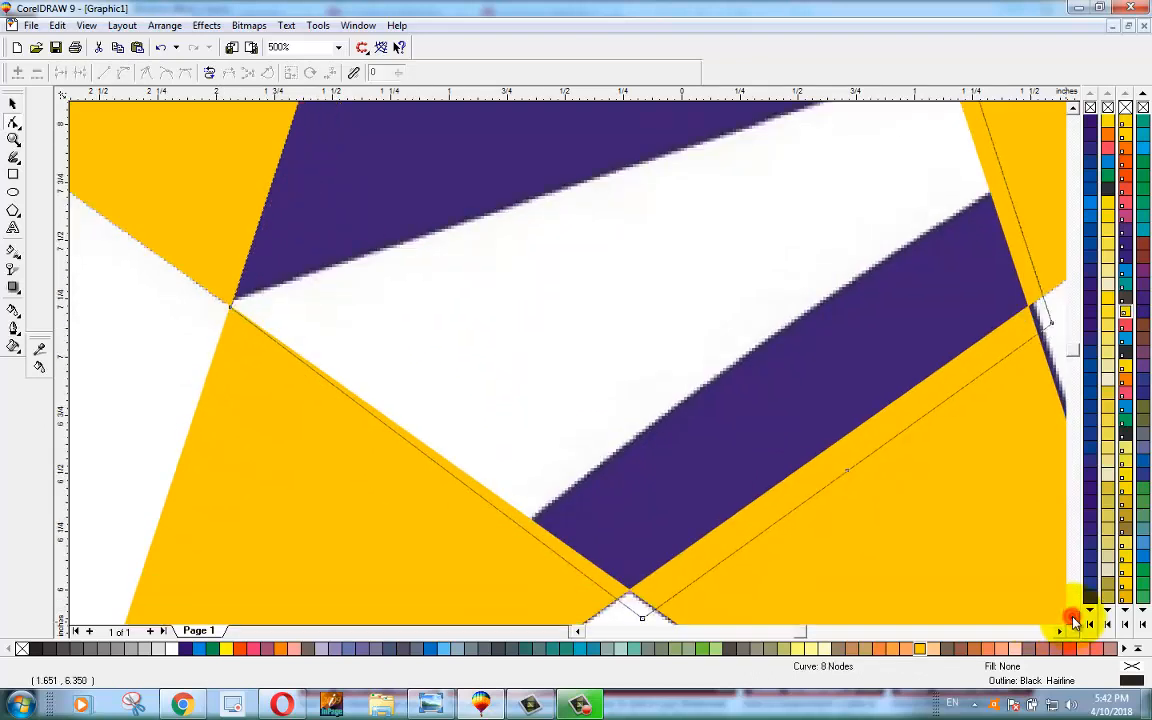
pyautogui.moveTo(643, 506); pyautogui.dragTo(630, 478)
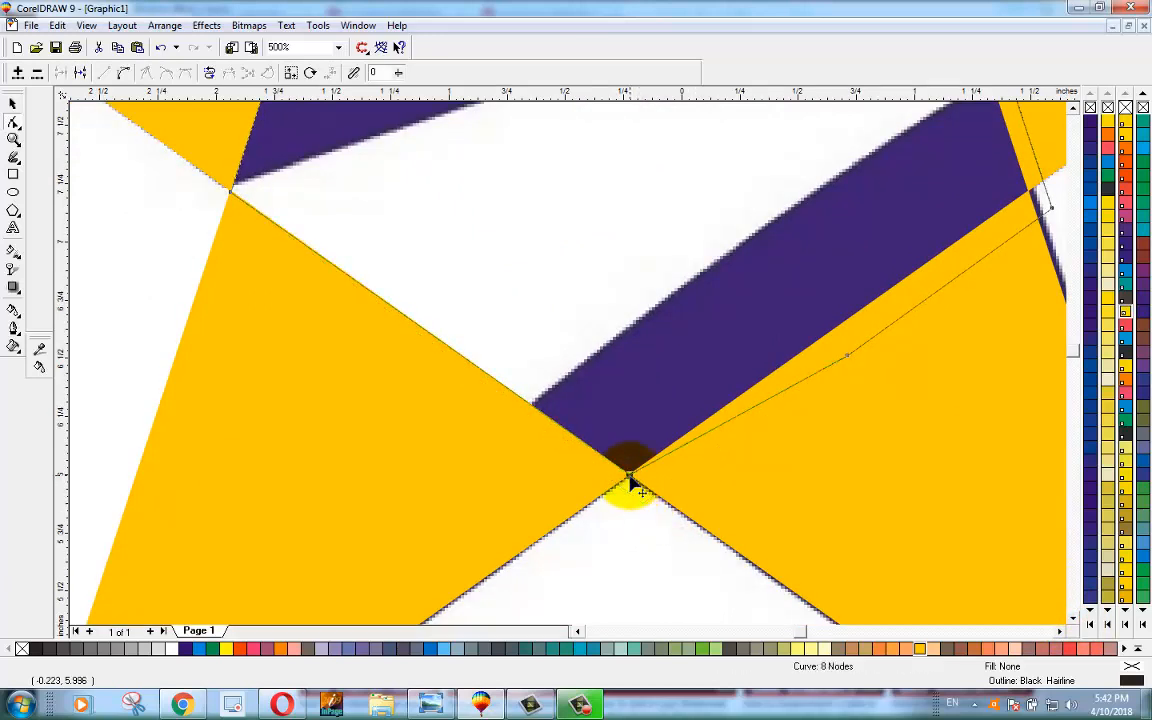
pyautogui.doubleClick(847, 357)
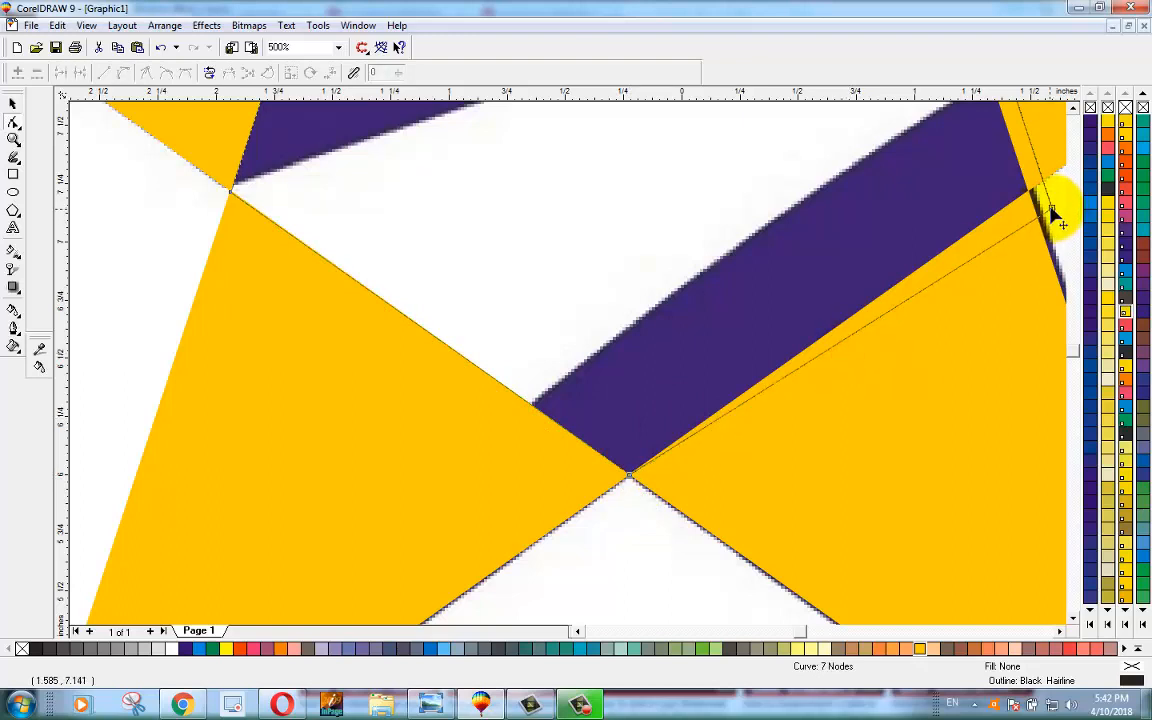
pyautogui.moveTo(1050, 207); pyautogui.dragTo(1030, 197)
pyautogui.moveTo(1030, 195); pyautogui.dragTo(1030, 193)
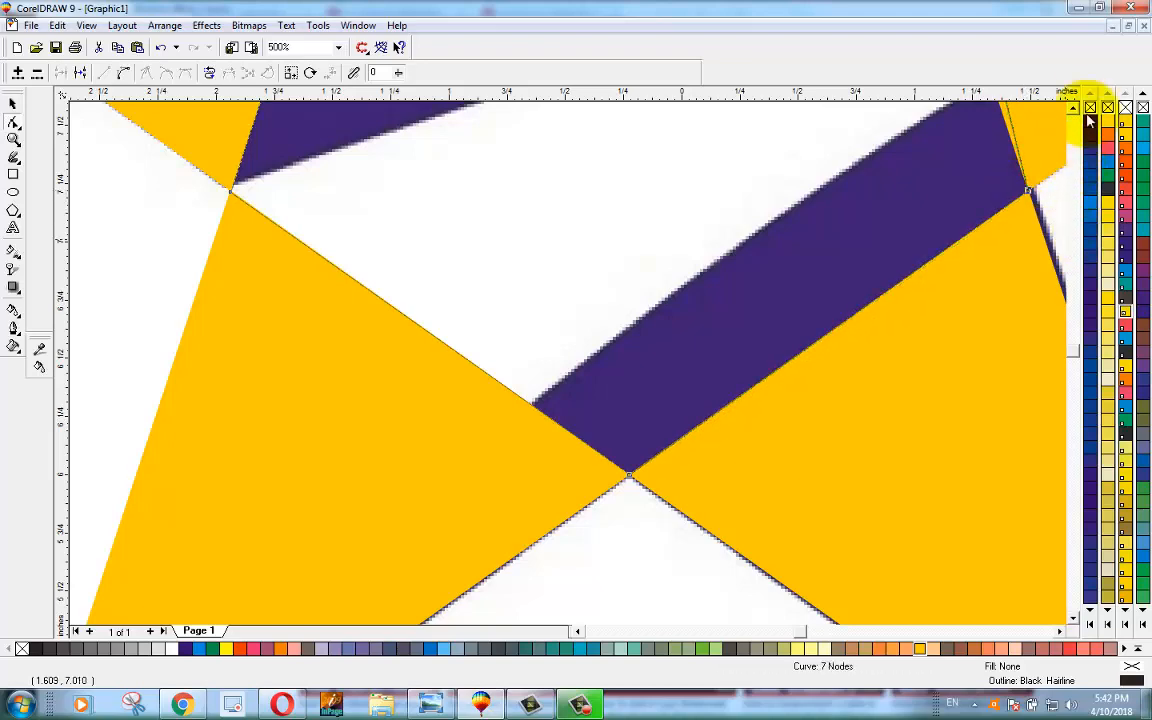
# Step: Align the pentagon's upper-right corner with the star's inner corner and delete the mid-side node below it
pyautogui.click(1074, 108)
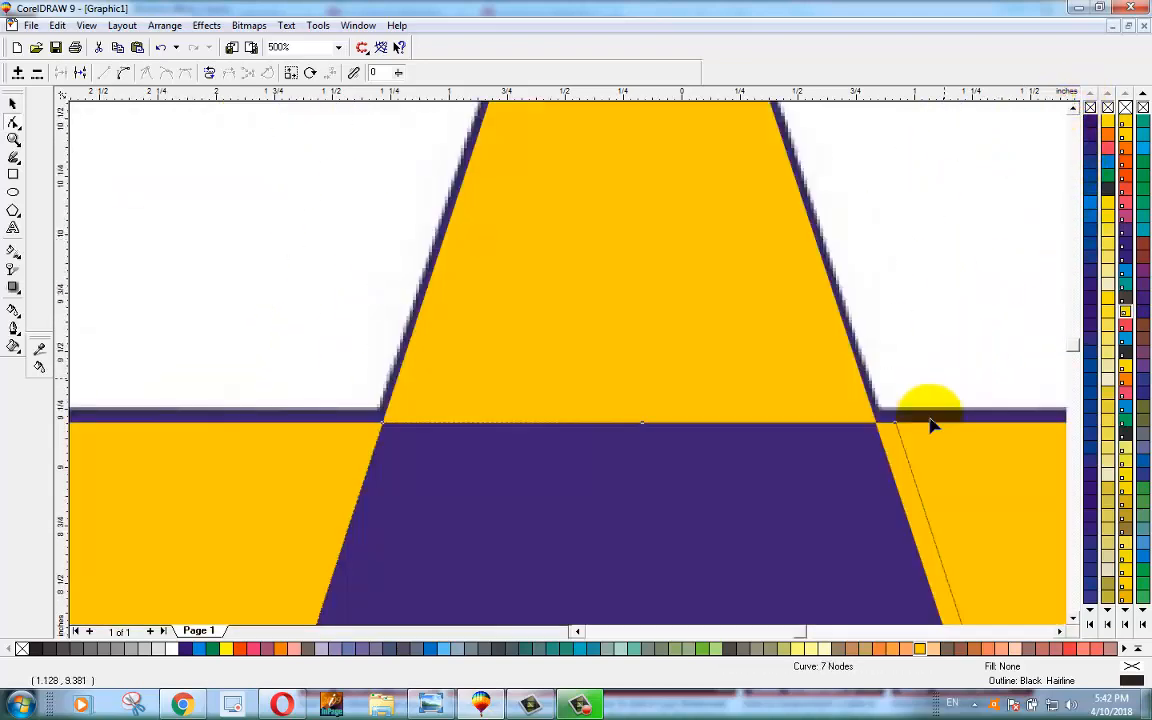
pyautogui.moveTo(898, 428); pyautogui.dragTo(877, 424)
pyautogui.click(1074, 617)
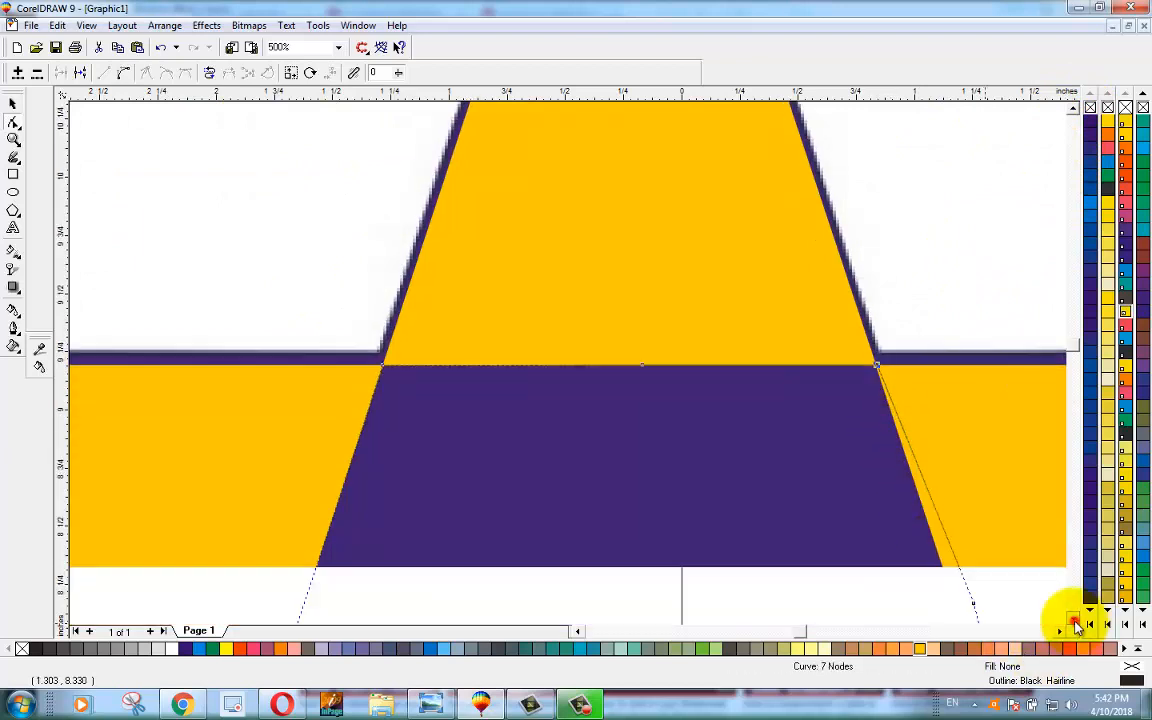
pyautogui.click(1076, 622)
pyautogui.doubleClick(973, 375)
pyautogui.press('F3')
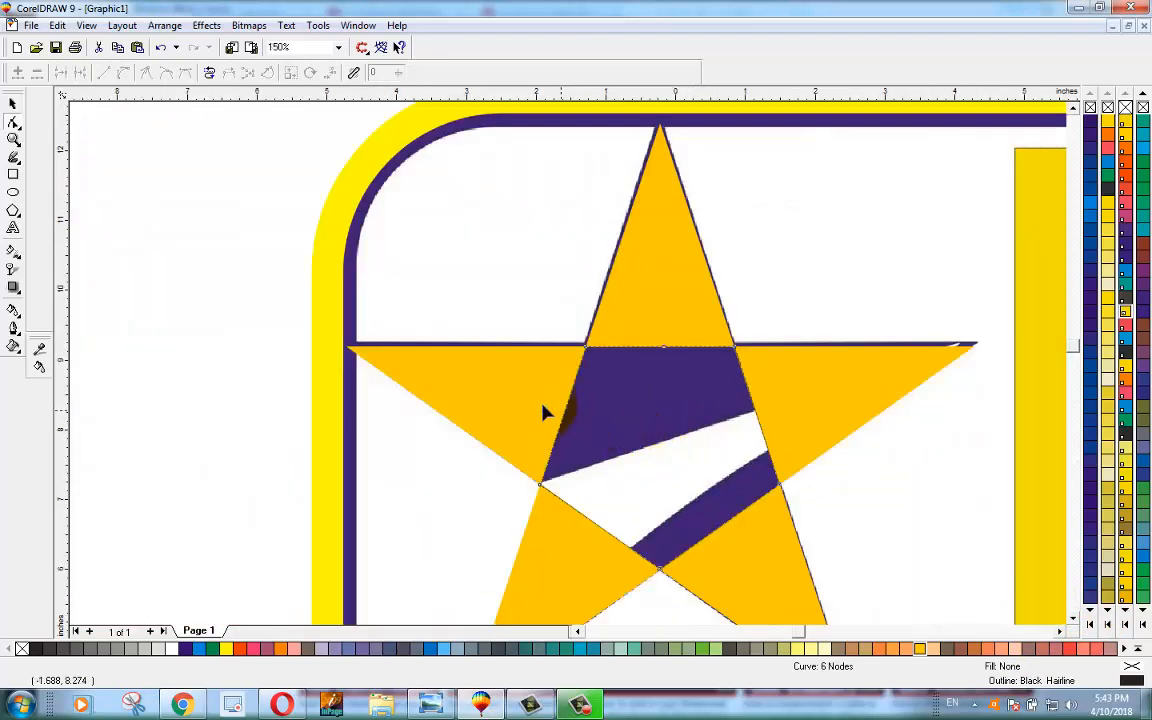
pyautogui.click(504, 244)
# Step: Weld the pentagon and the yellow star into one solid star
pyautogui.click(13, 103)
pyautogui.click(185, 309)
pyautogui.click(655, 412)
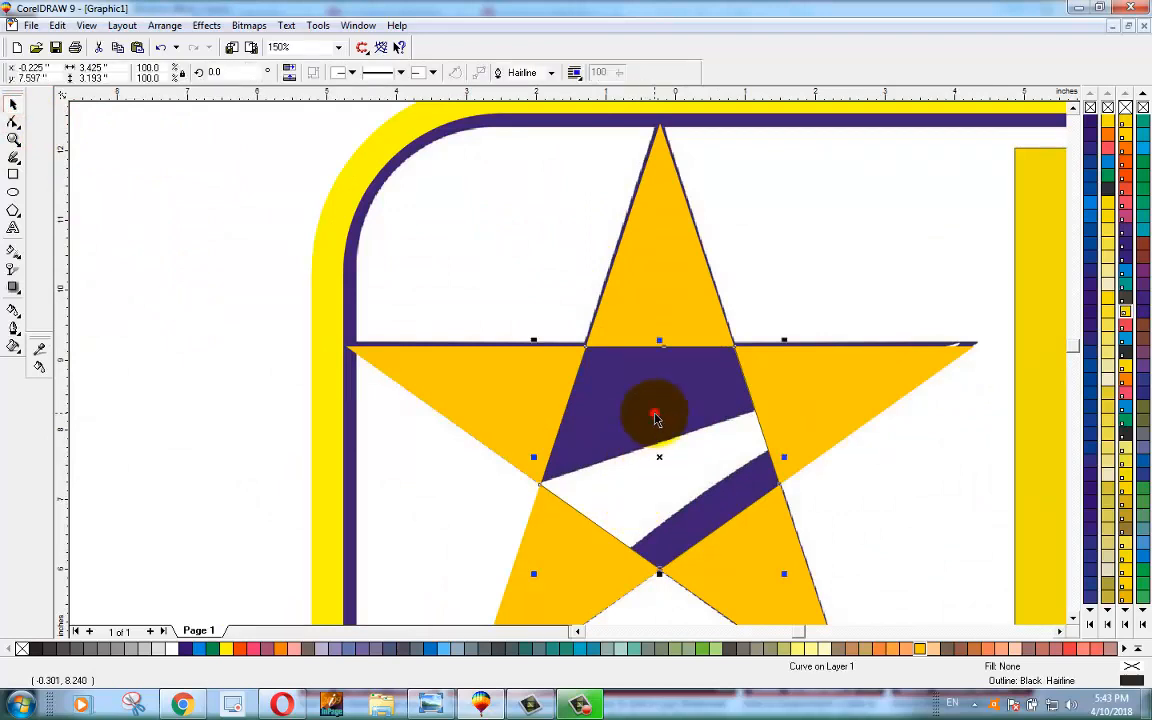
pyautogui.keyDown('shift'); pyautogui.click(653, 258); pyautogui.keyUp('shift')
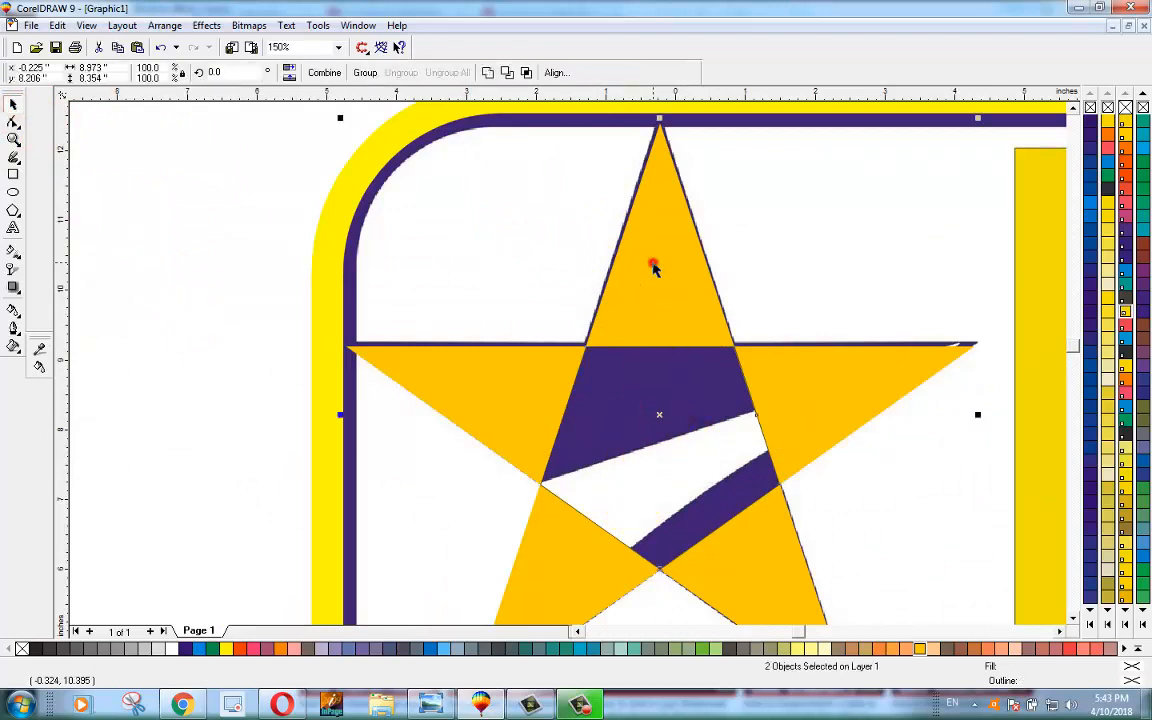
pyautogui.click(488, 74)
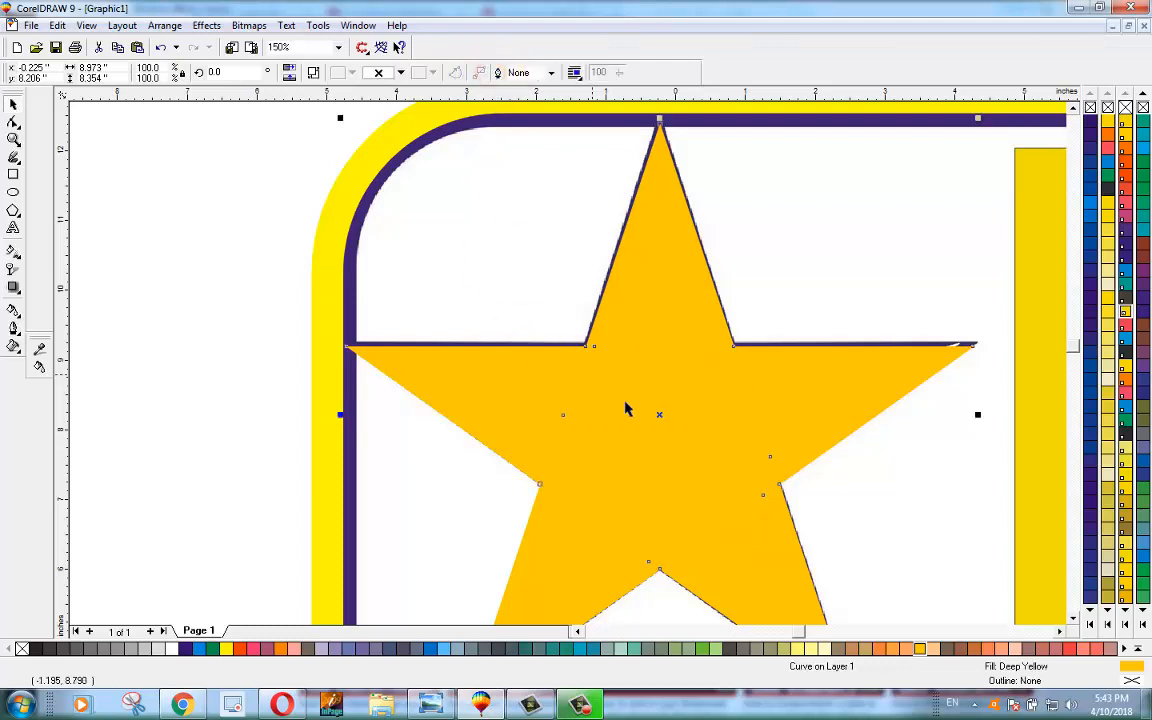
pyautogui.click(172, 318)
# Step: Move the solid yellow star about 7.5 inches left and 3.3 inches up, off the bitmap's star
pyautogui.scroll(-2, 659, 451)
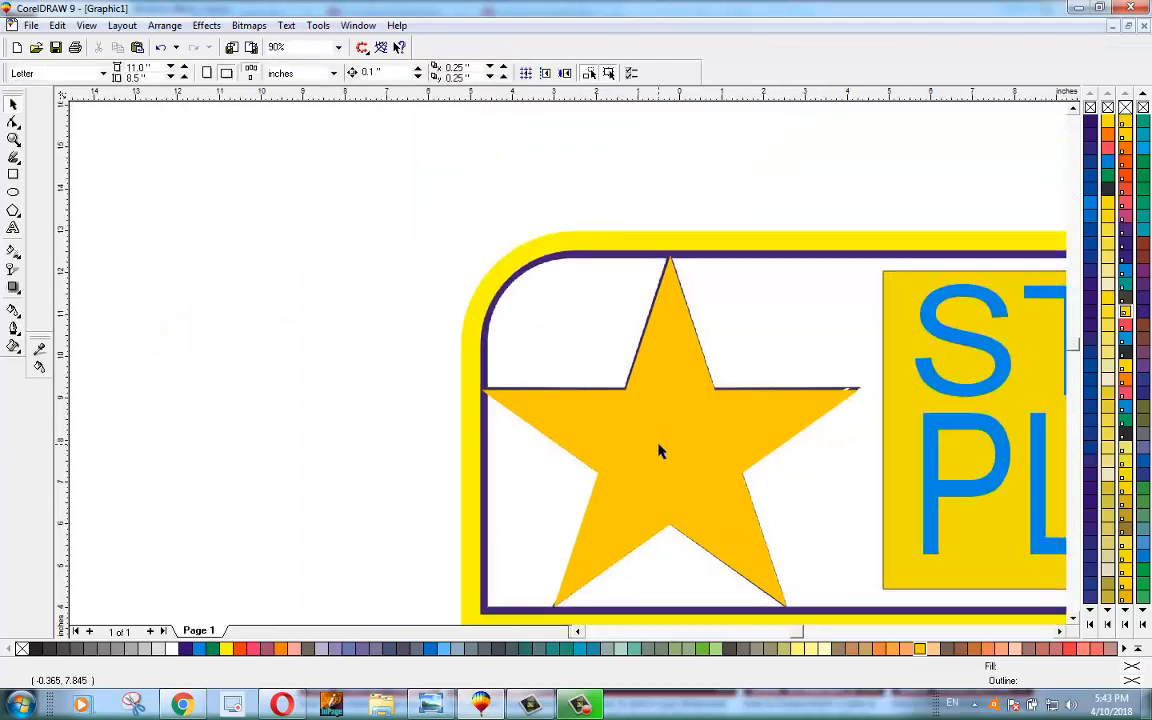
pyautogui.moveTo(686, 490); pyautogui.dragTo(372, 344)
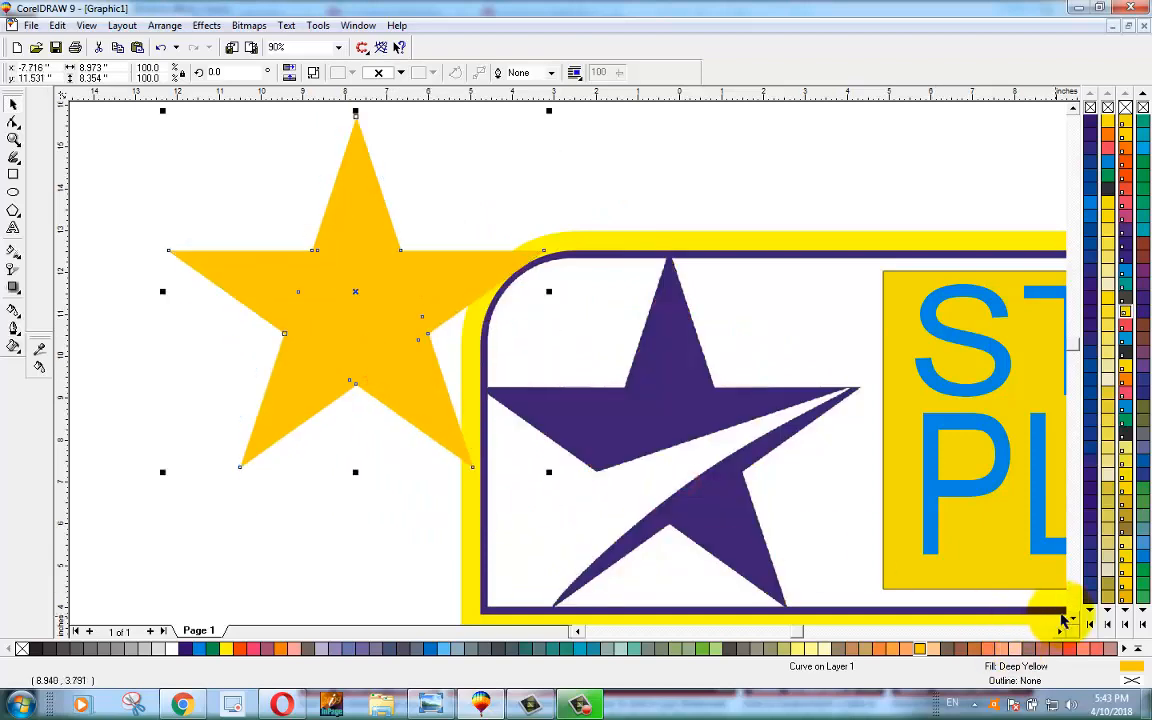
pyautogui.scroll(-2, 1077, 622)
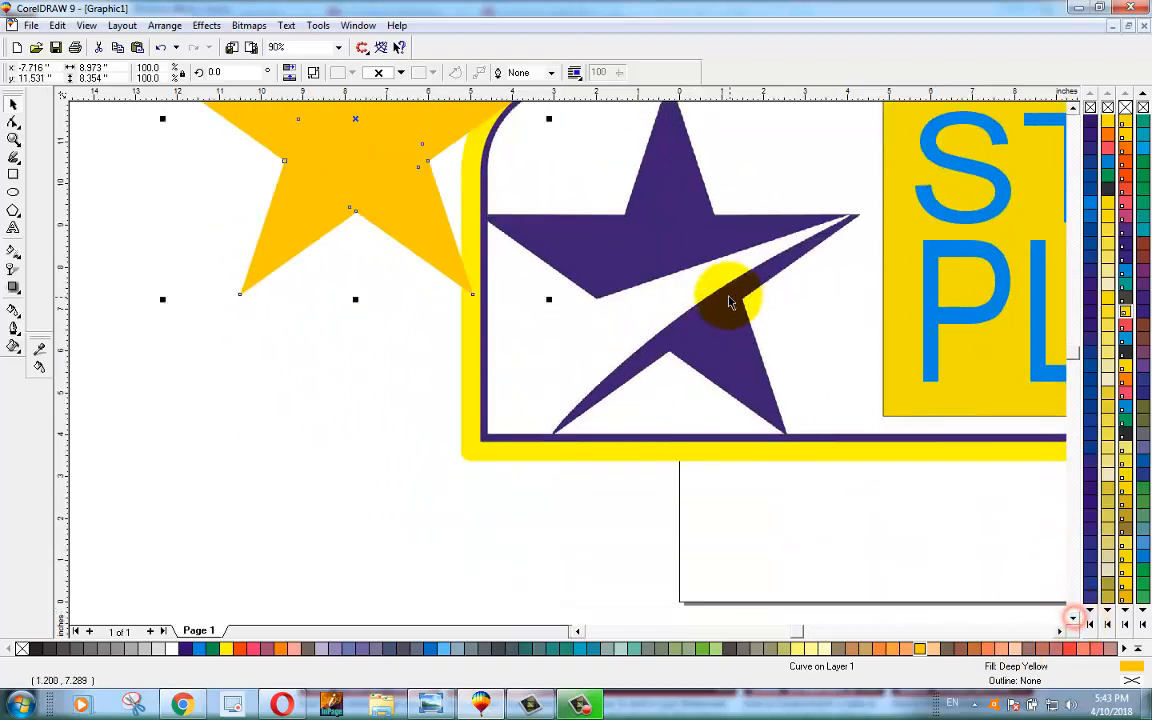
# Step: Draw a rectangle about 8.6 by 5.3 inches over the bitmap star's lower part, convert it to curves and delete its lower-right node
pyautogui.click(13, 175)
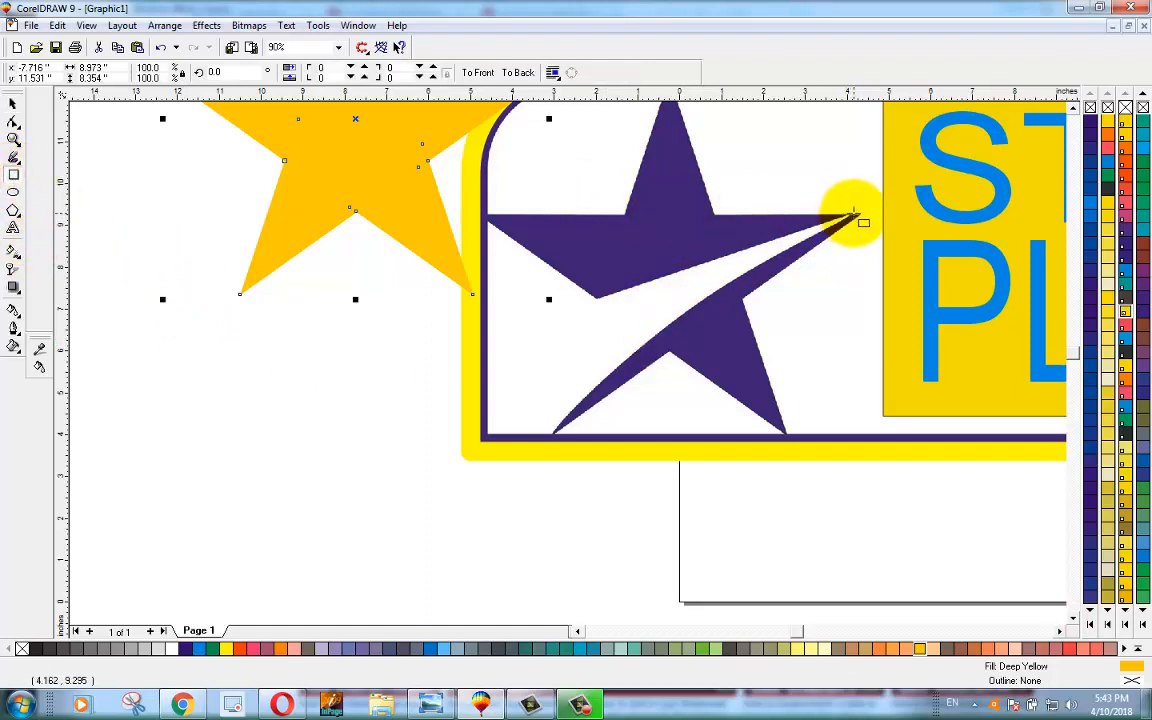
pyautogui.moveTo(850, 214); pyautogui.dragTo(486, 438)
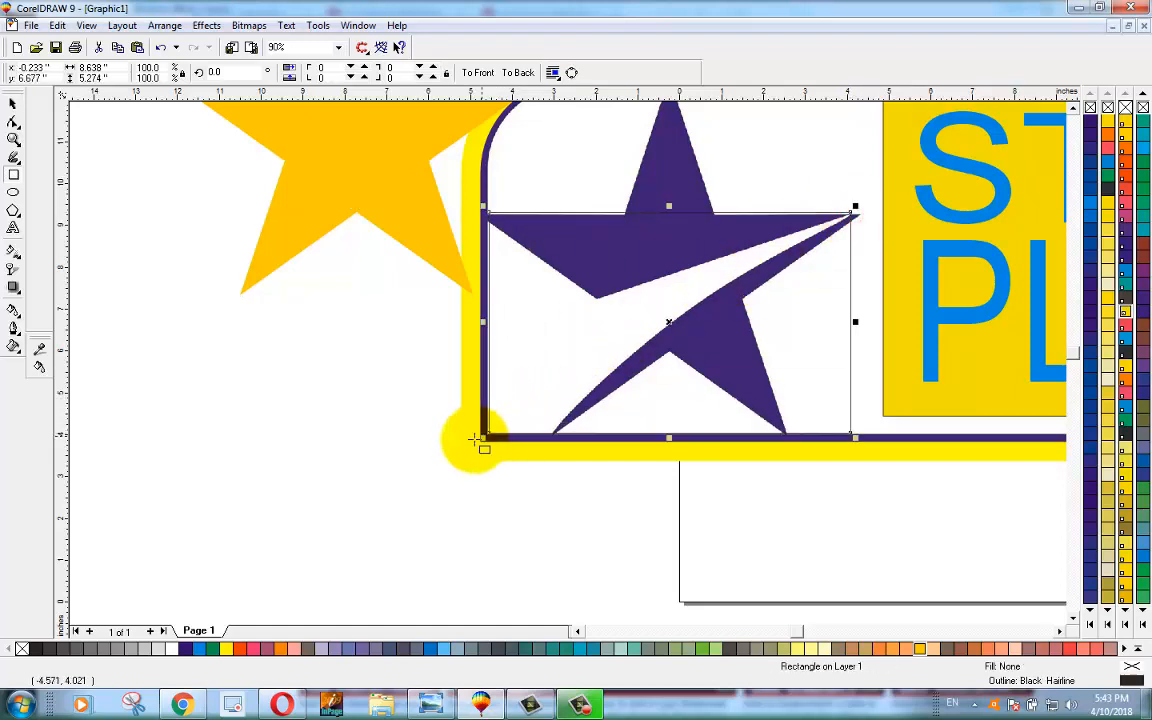
pyautogui.click(14, 122)
pyautogui.hotkey('ctrl', 'q')
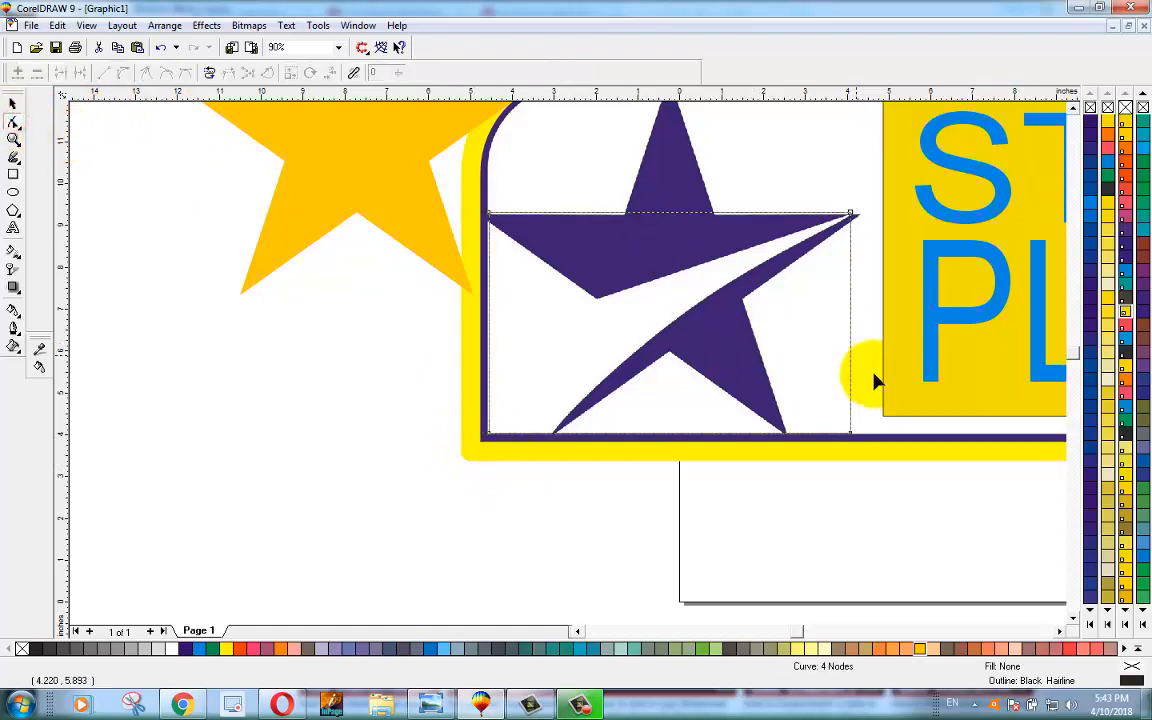
pyautogui.doubleClick(851, 436)
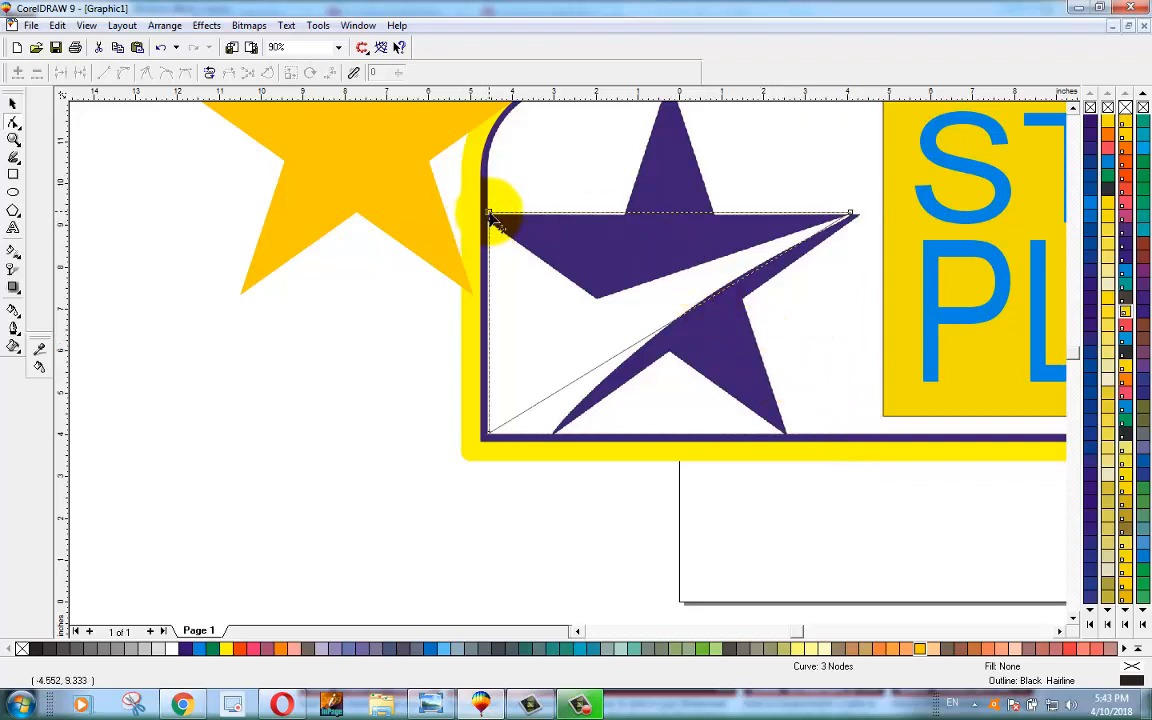
# Step: Move the triangle's two left nodes to follow the swoosh's upper edge and meet the bitmap star's lower-left tip
pyautogui.moveTo(490, 214); pyautogui.dragTo(494, 336)
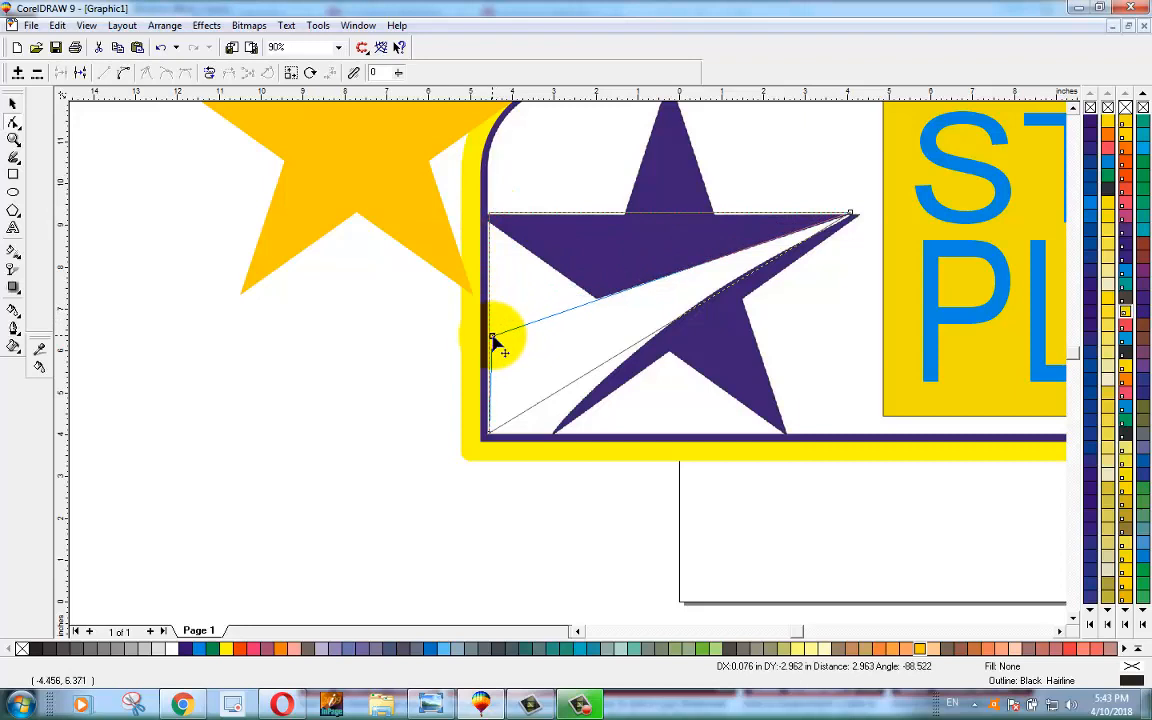
pyautogui.moveTo(491, 336); pyautogui.dragTo(490, 334)
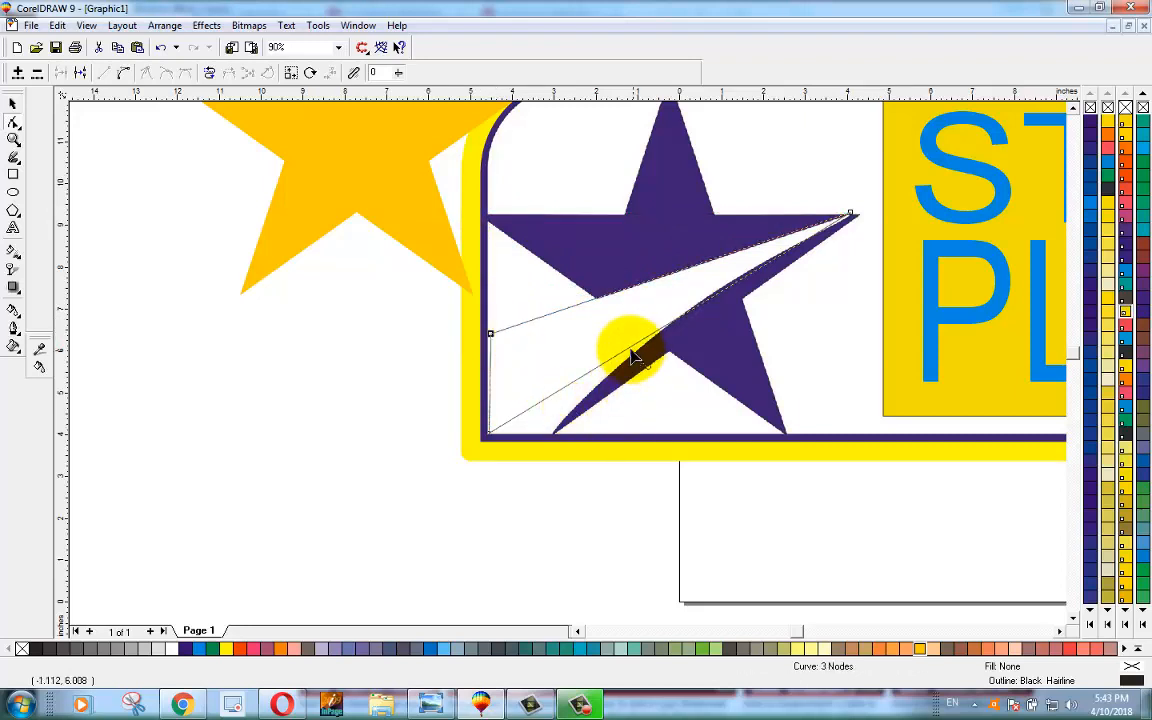
pyautogui.moveTo(488, 432); pyautogui.dragTo(552, 437)
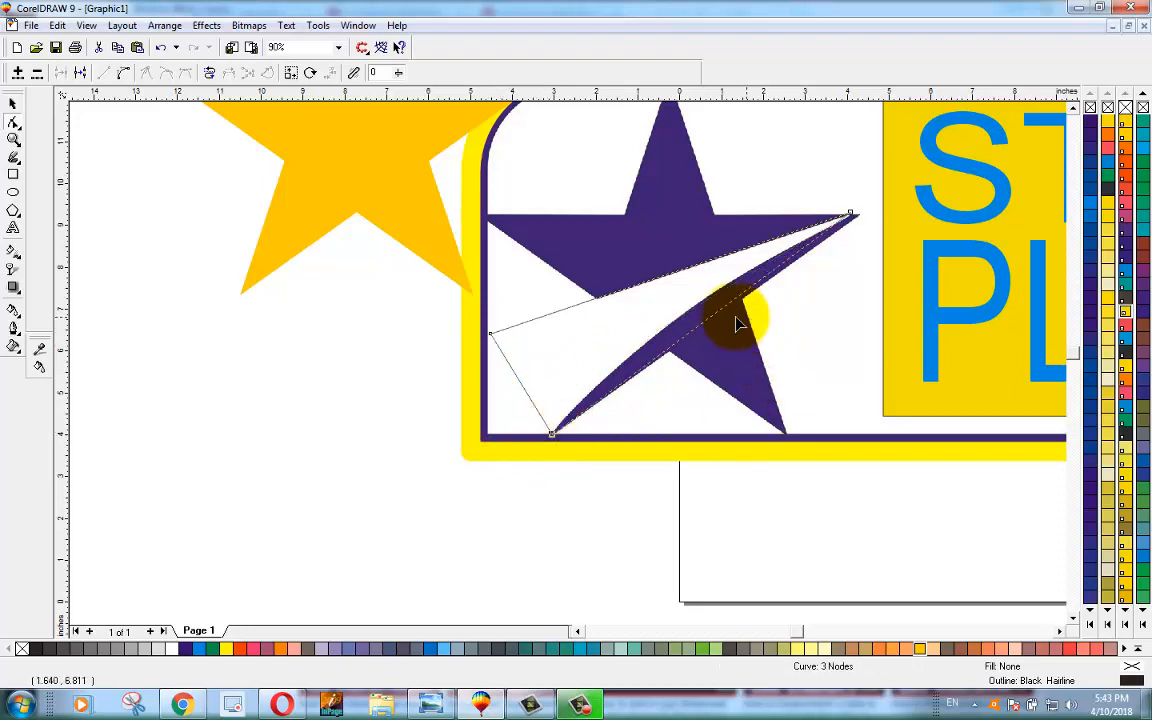
# Step: Convert the triangle's lower long side to a curve and bend it along the swoosh's lower edge, adjusting the node at the right tip
pyautogui.click(124, 72)
pyautogui.moveTo(714, 318); pyautogui.dragTo(706, 311)
pyautogui.moveTo(850, 214); pyautogui.dragTo(852, 214)
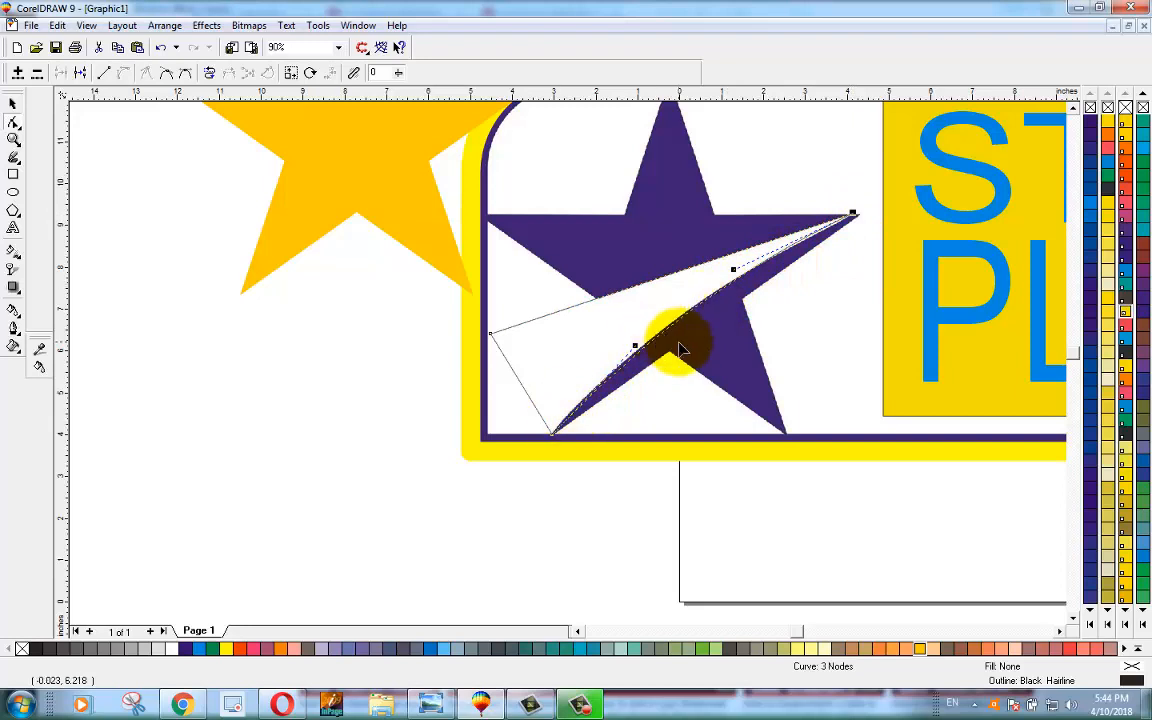
# Step: Move the swoosh shape about 7.8 inches left and 3.2 inches up onto the yellow star and trim the star with it
pyautogui.click(12, 103)
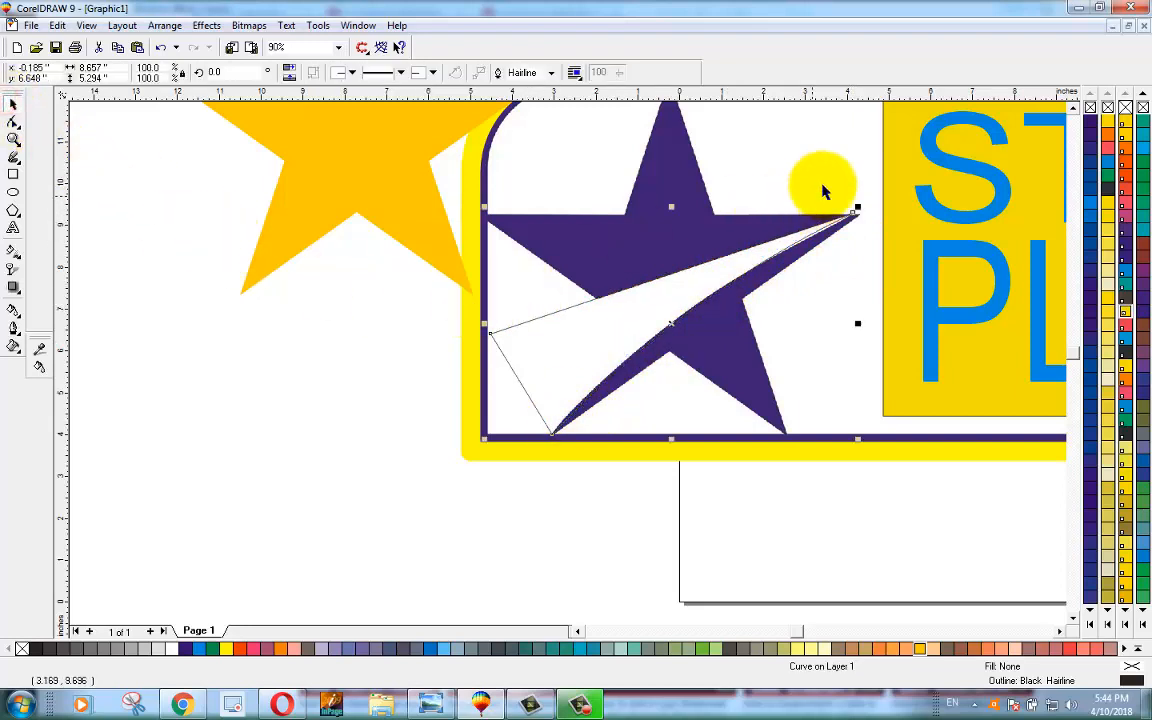
pyautogui.scroll(5, 1071, 110)
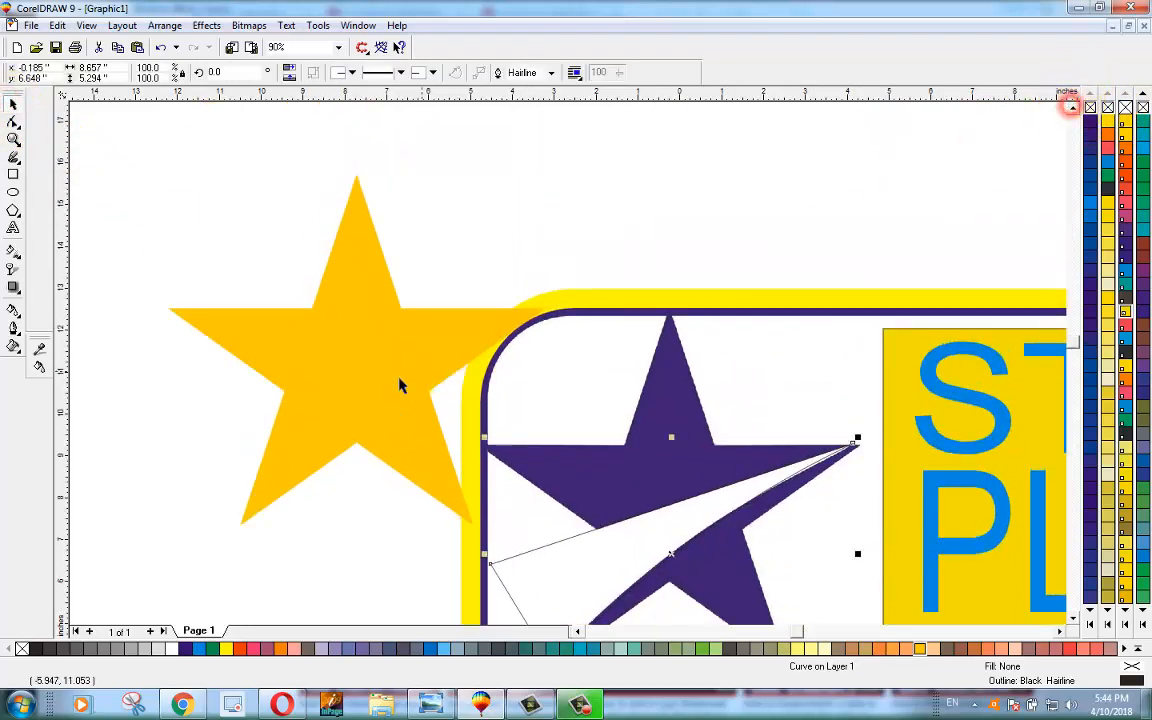
pyautogui.moveTo(618, 549); pyautogui.dragTo(345, 406)
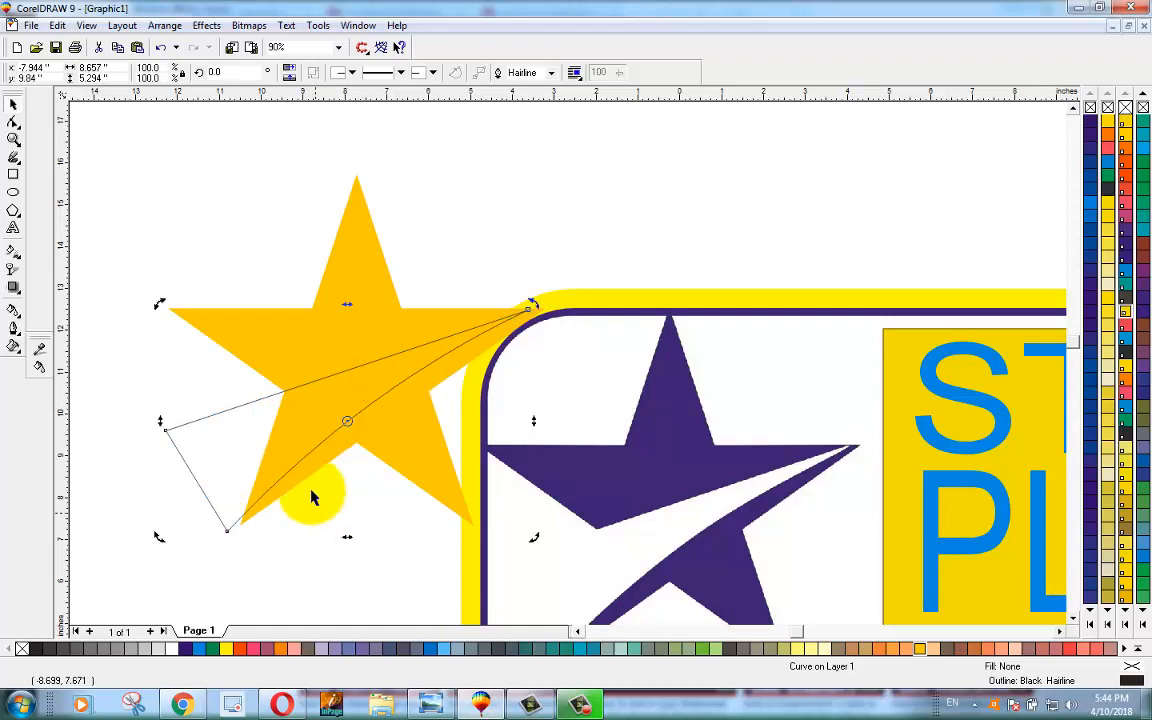
pyautogui.keyDown('shift'); pyautogui.click(361, 217); pyautogui.keyUp('shift')
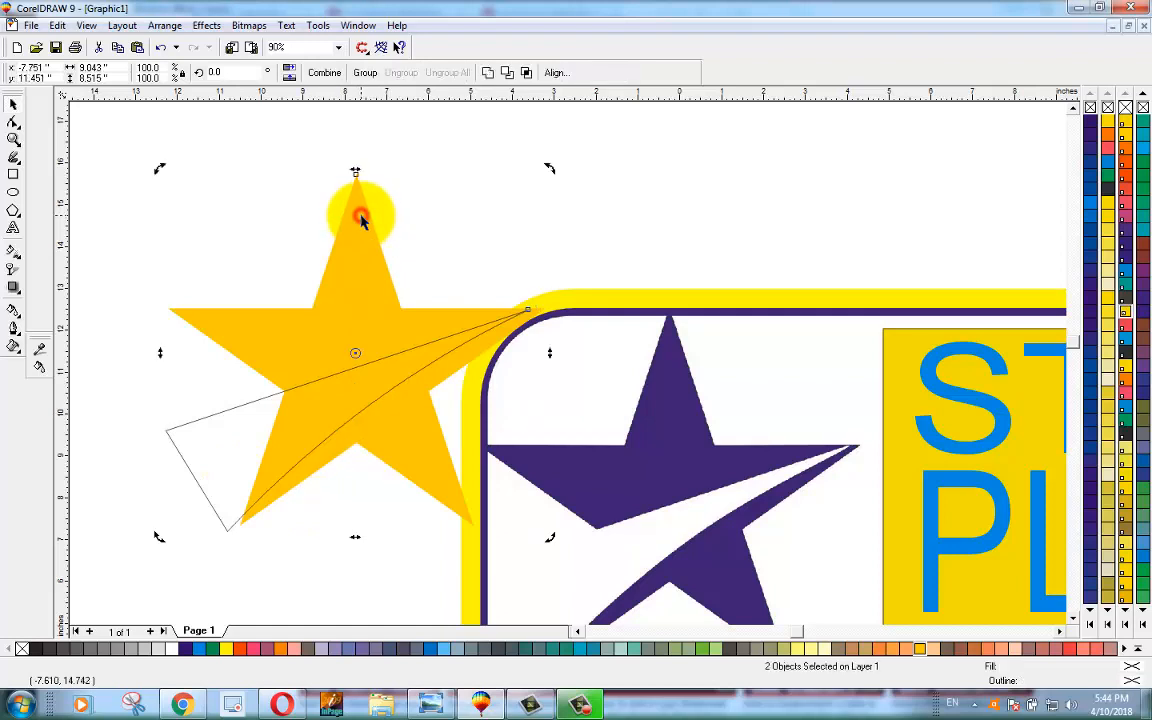
pyautogui.click(507, 73)
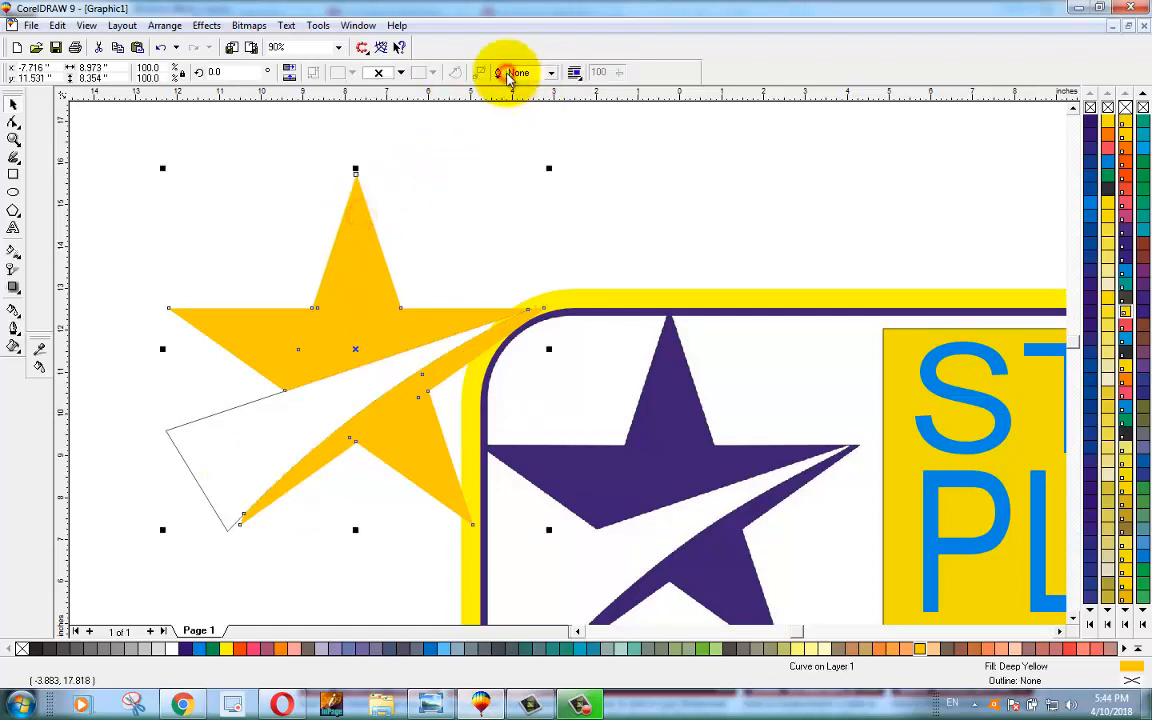
# Step: Pull the swoosh cutting shape off the yellow star and delete it
pyautogui.click(599, 226)
pyautogui.moveTo(277, 441); pyautogui.dragTo(287, 258)
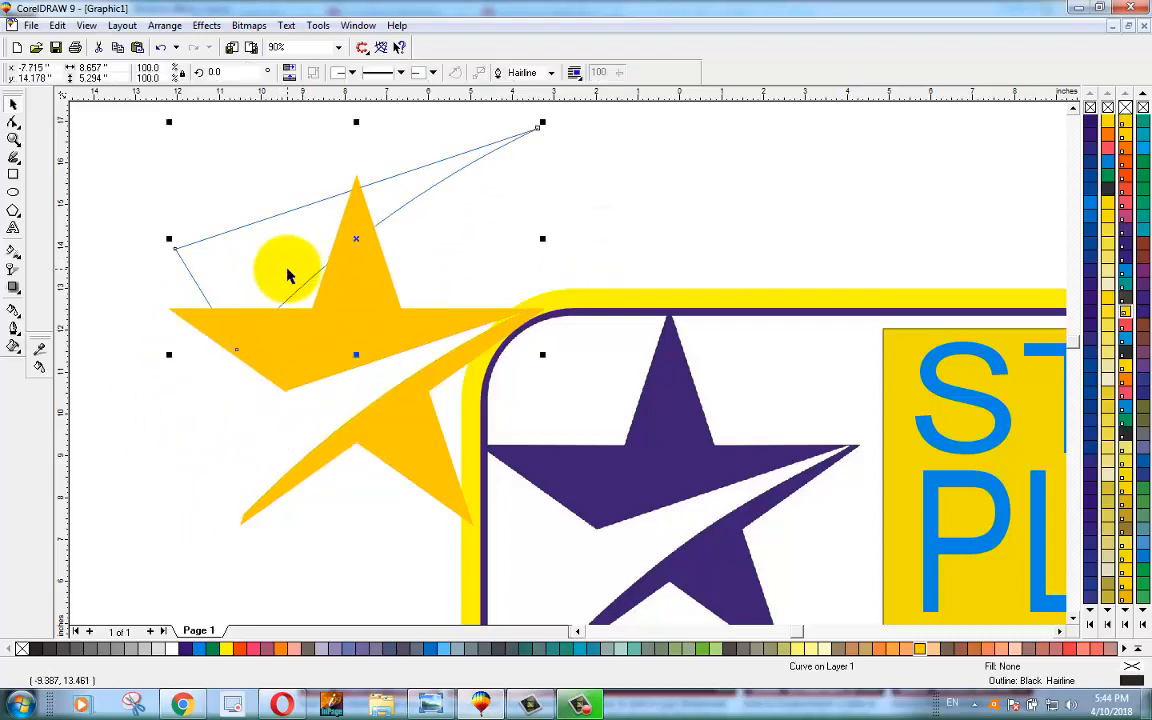
pyautogui.press('Delete')
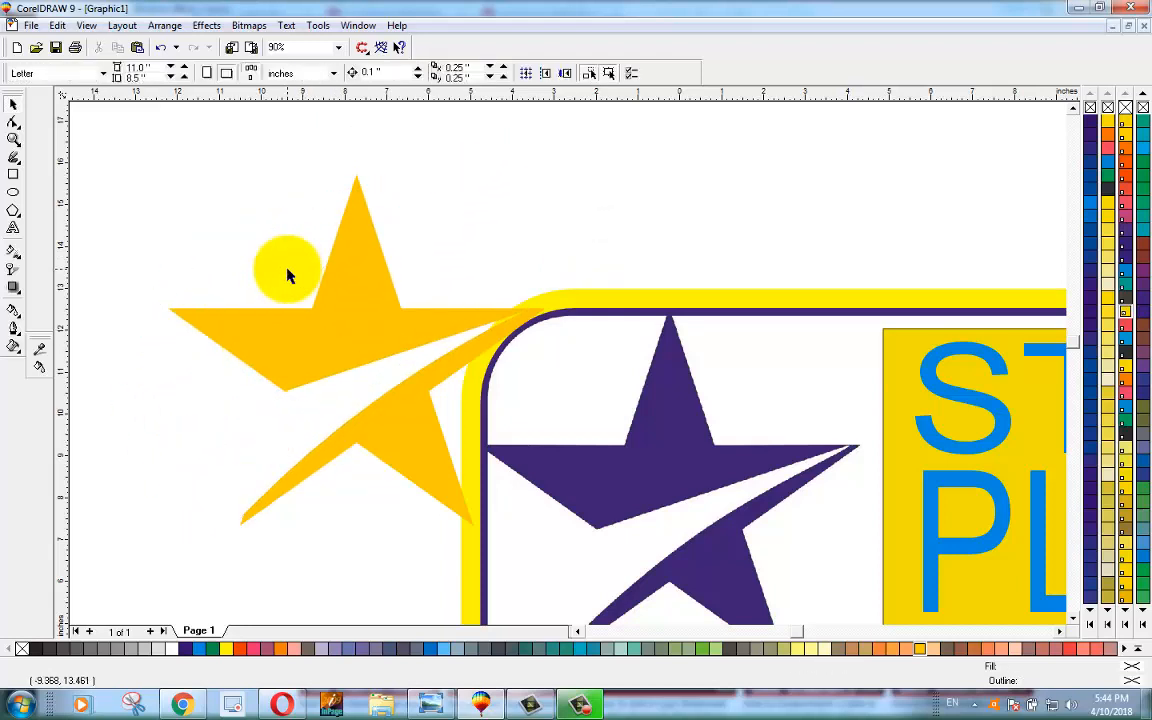
# Step: Move the swoosh-cut yellow star onto the bitmap's star
pyautogui.click(327, 345)
pyautogui.scroll(-1, 410, 390)
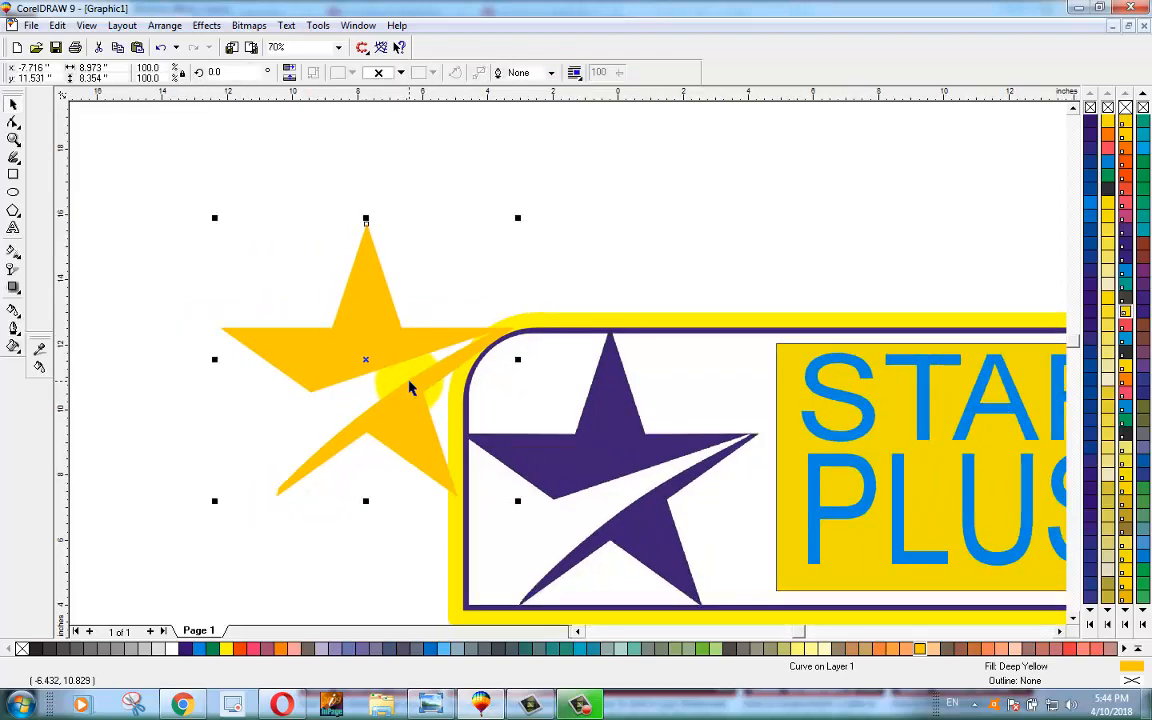
pyautogui.click(1061, 634)
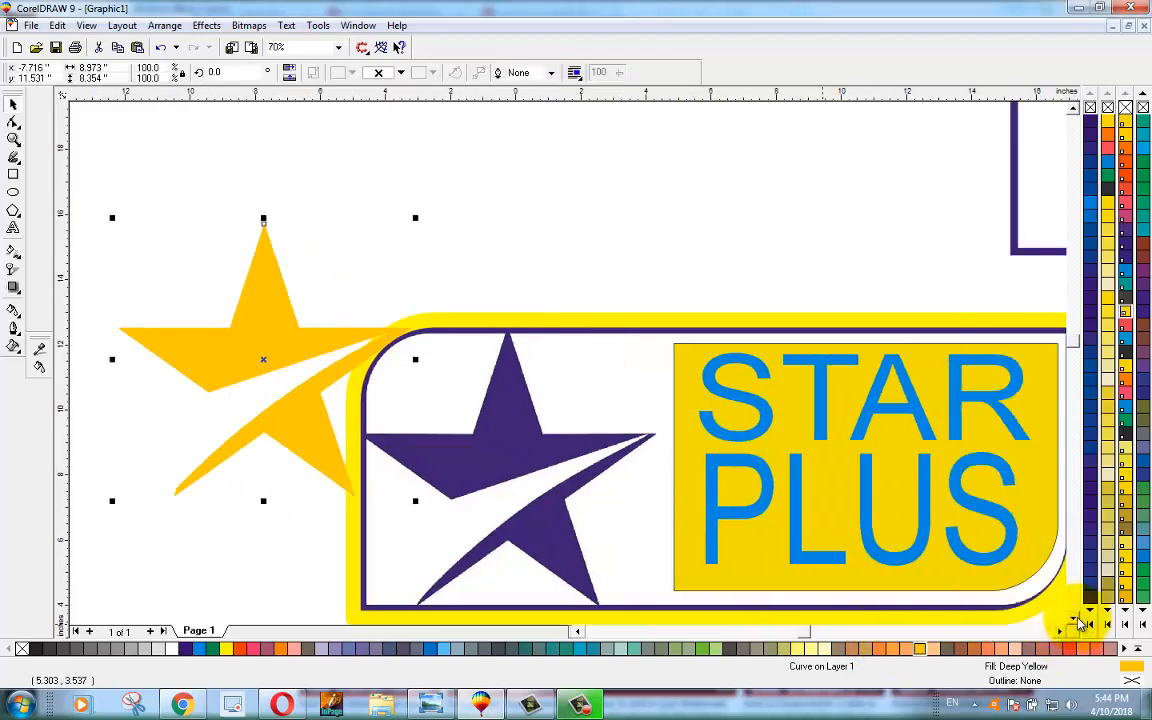
pyautogui.click(1074, 618)
pyautogui.click(1074, 618)
pyautogui.click(1074, 618)
pyautogui.moveTo(262, 188); pyautogui.dragTo(507, 293)
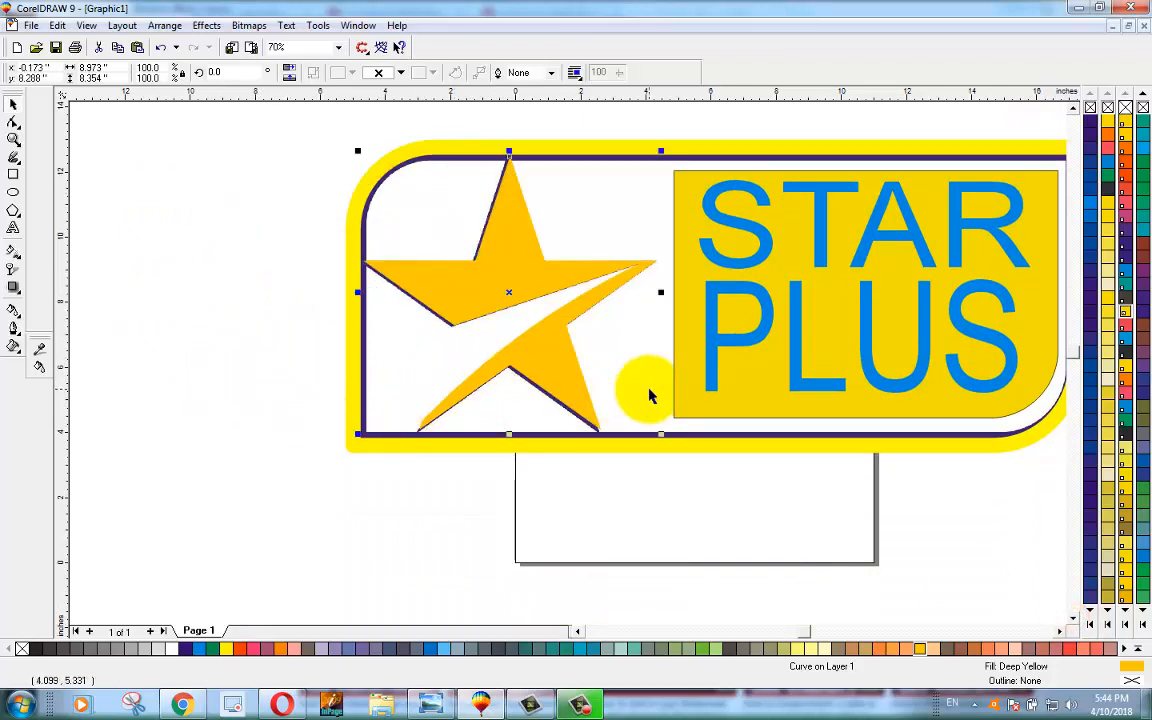
pyautogui.scroll(-1, 650, 318)
pyautogui.click(237, 458)
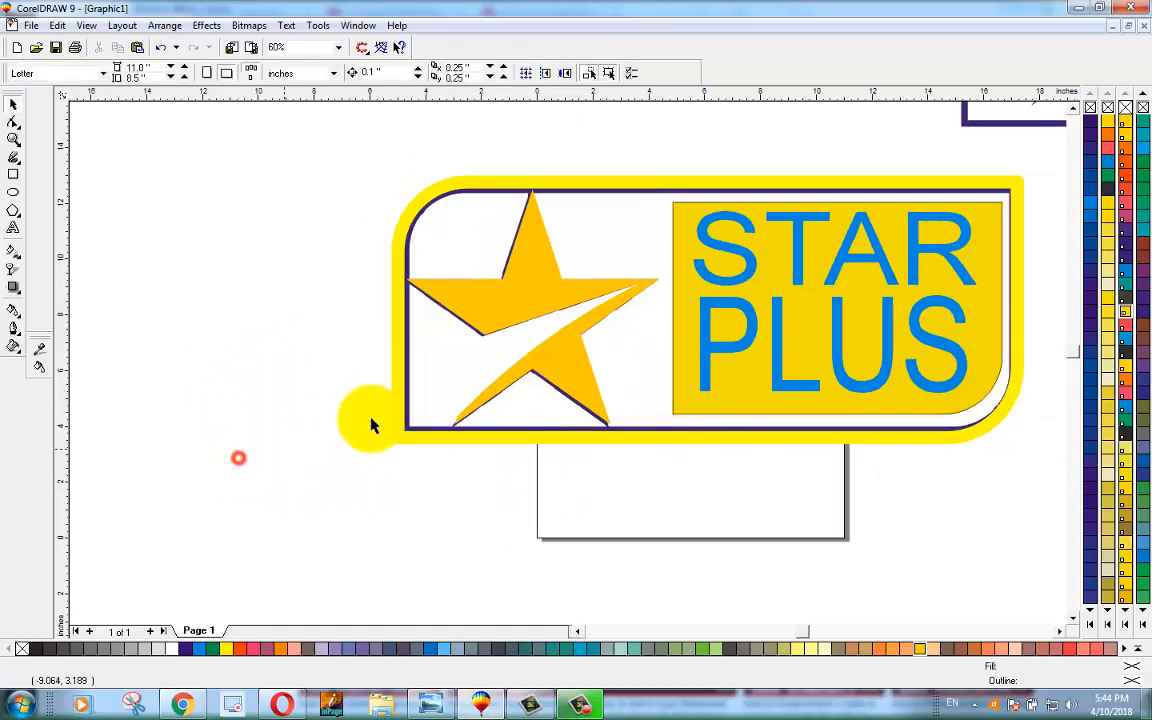
# Step: Move the yellow star down off the bitmap's star and fill it with the bitmap's sampled purple, R:41 G:22 B:111
pyautogui.click(40, 349)
pyautogui.click(662, 429)
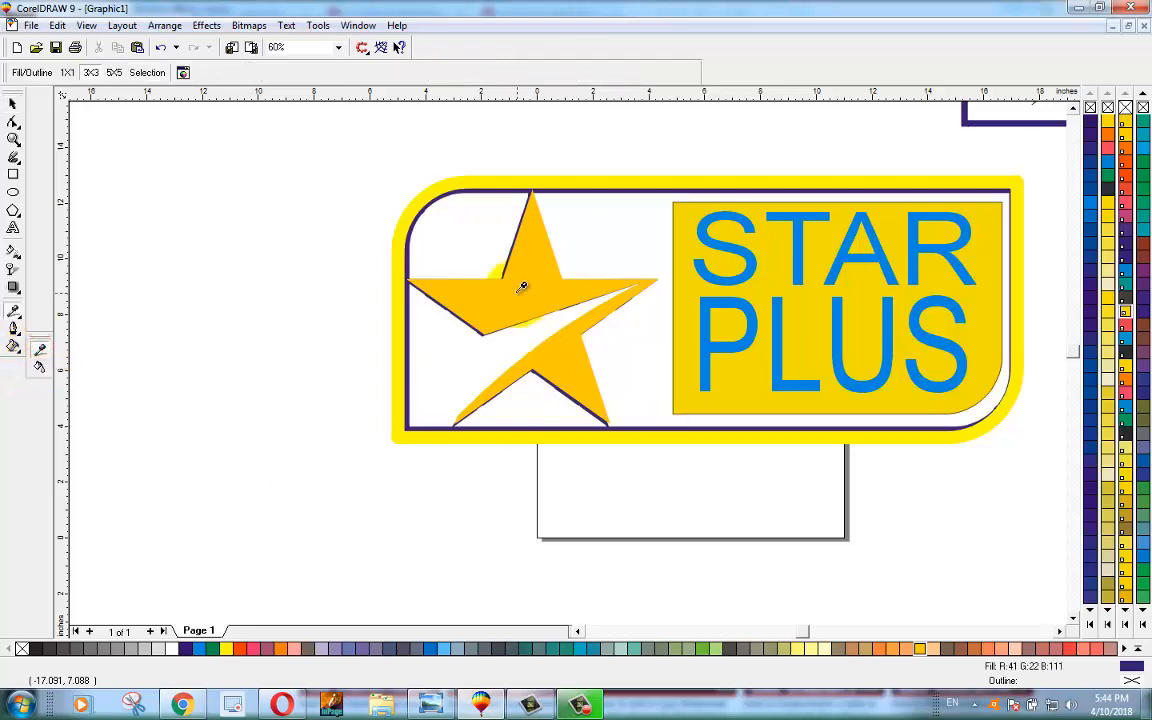
pyautogui.click(13, 103)
pyautogui.moveTo(545, 290); pyautogui.dragTo(604, 451)
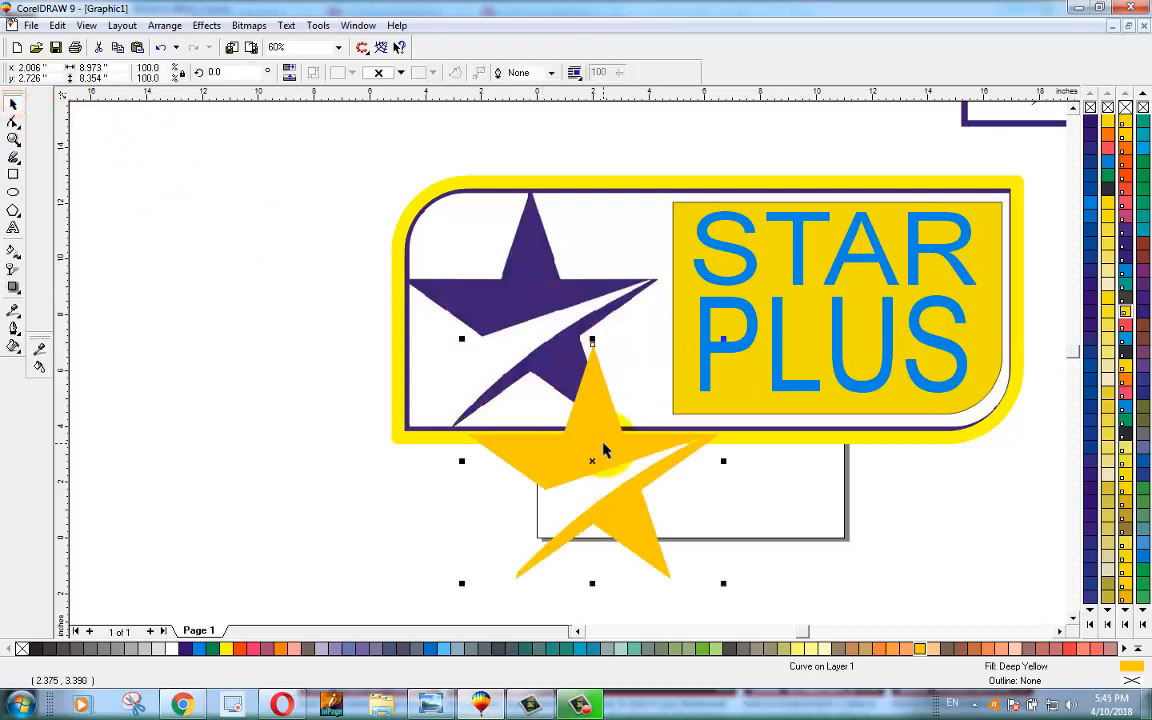
pyautogui.click(40, 349)
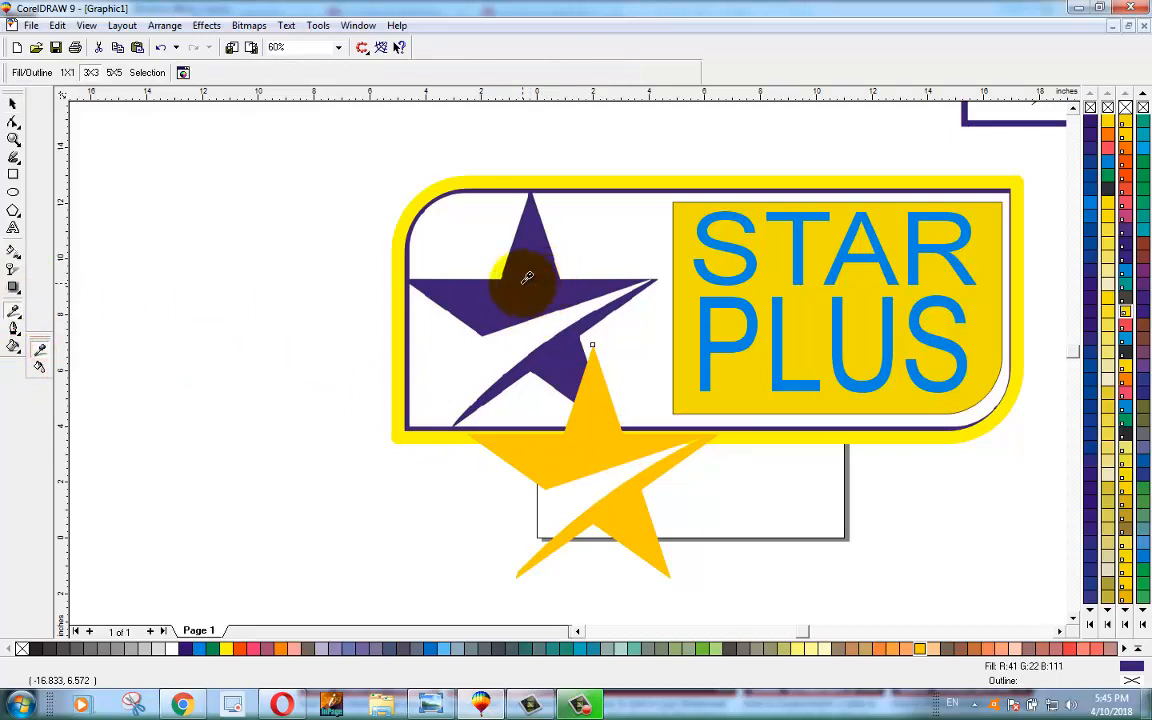
pyautogui.click(37, 370)
pyautogui.click(576, 427)
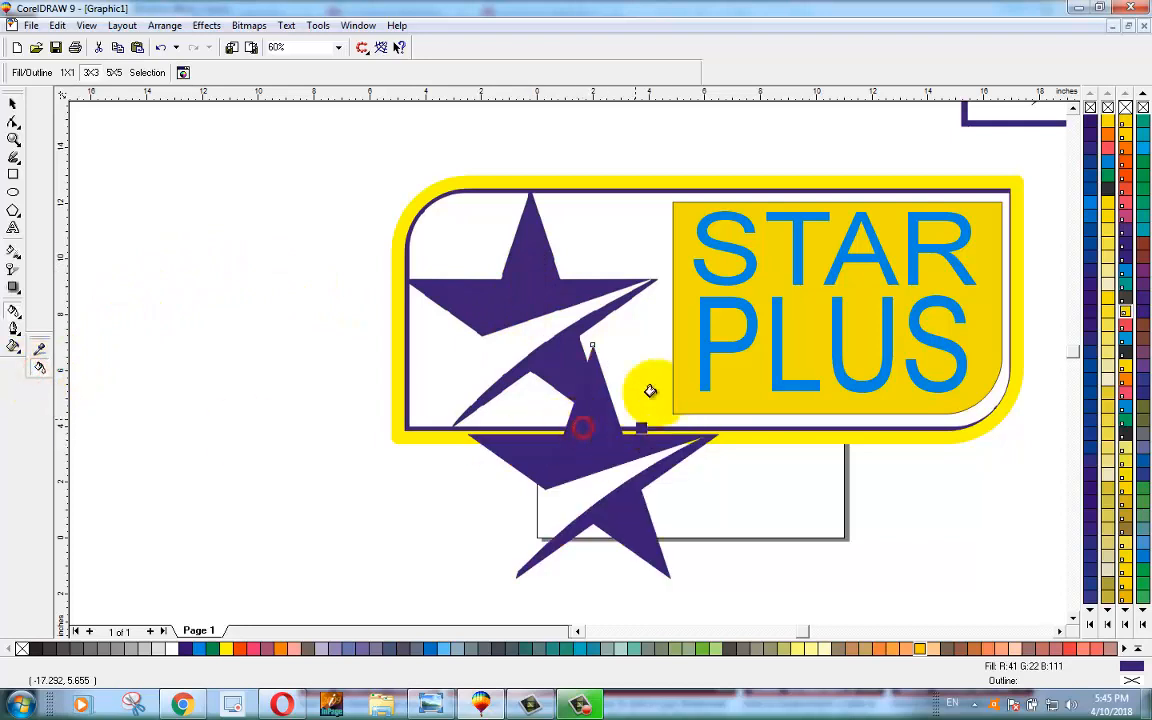
# Step: Move the purple star about 12.5 inches left and 4.1 inches up, clear of the logo frame
pyautogui.click(13, 105)
pyautogui.click(509, 404)
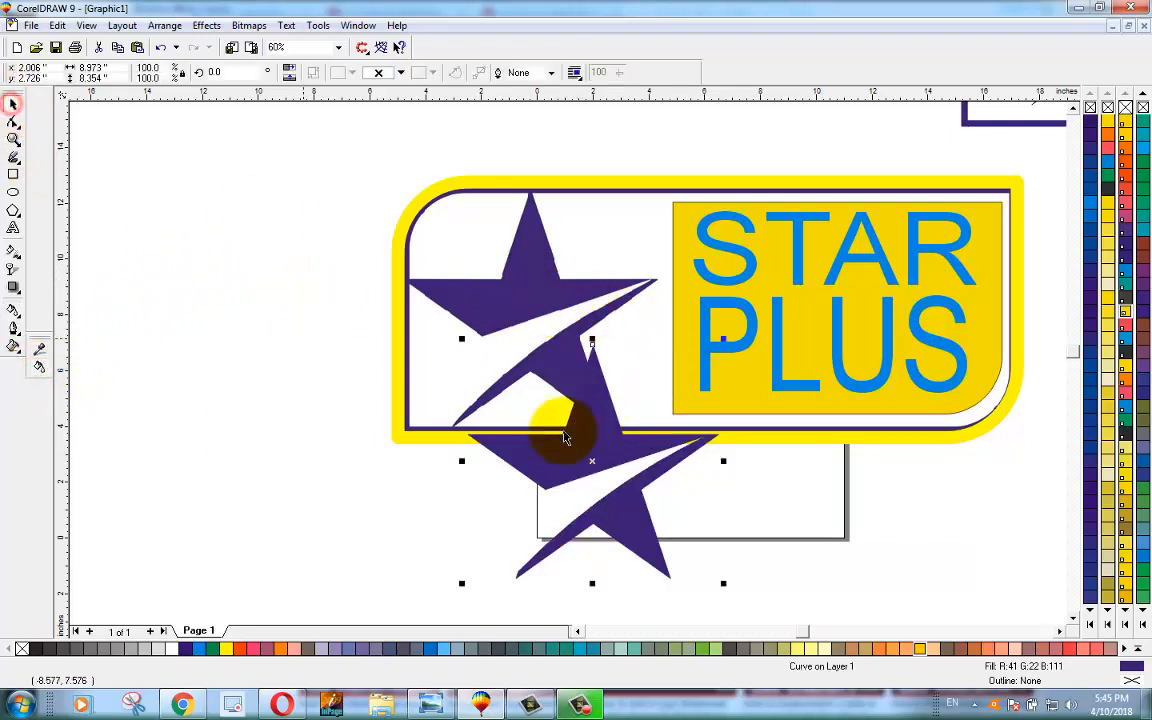
pyautogui.moveTo(592, 463); pyautogui.dragTo(242, 347)
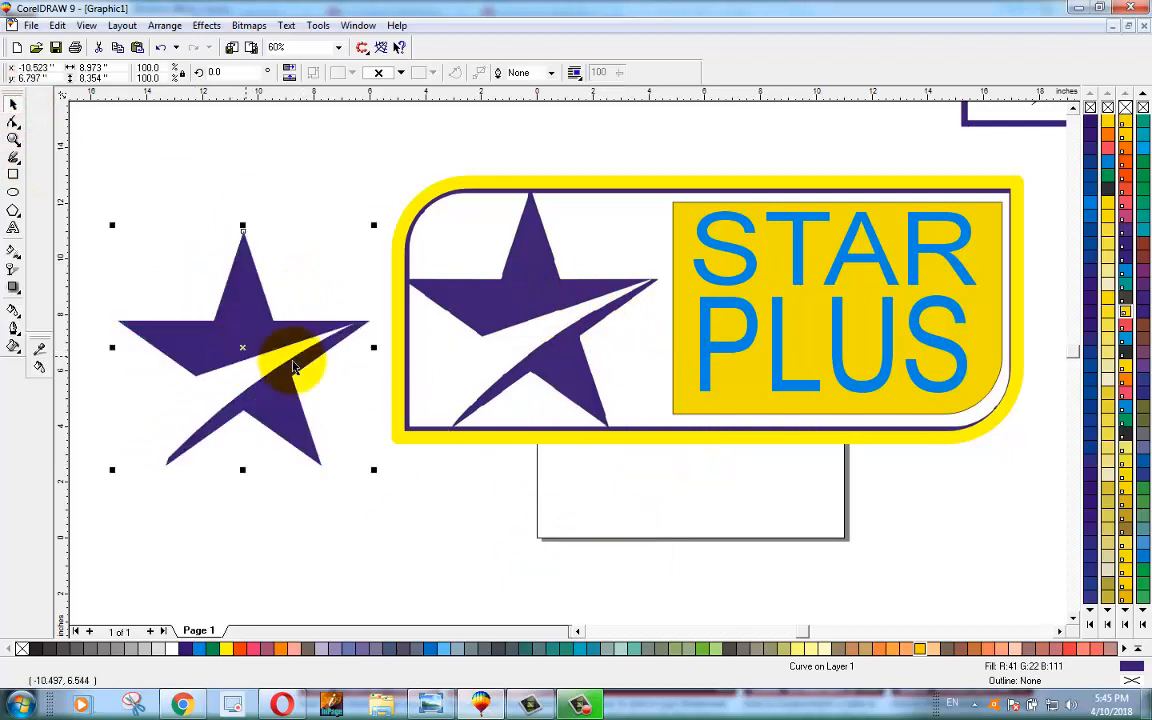
# Step: Sample the bitmap star's purple and fill the text panel and the yellow outer frame with it
pyautogui.click(40, 348)
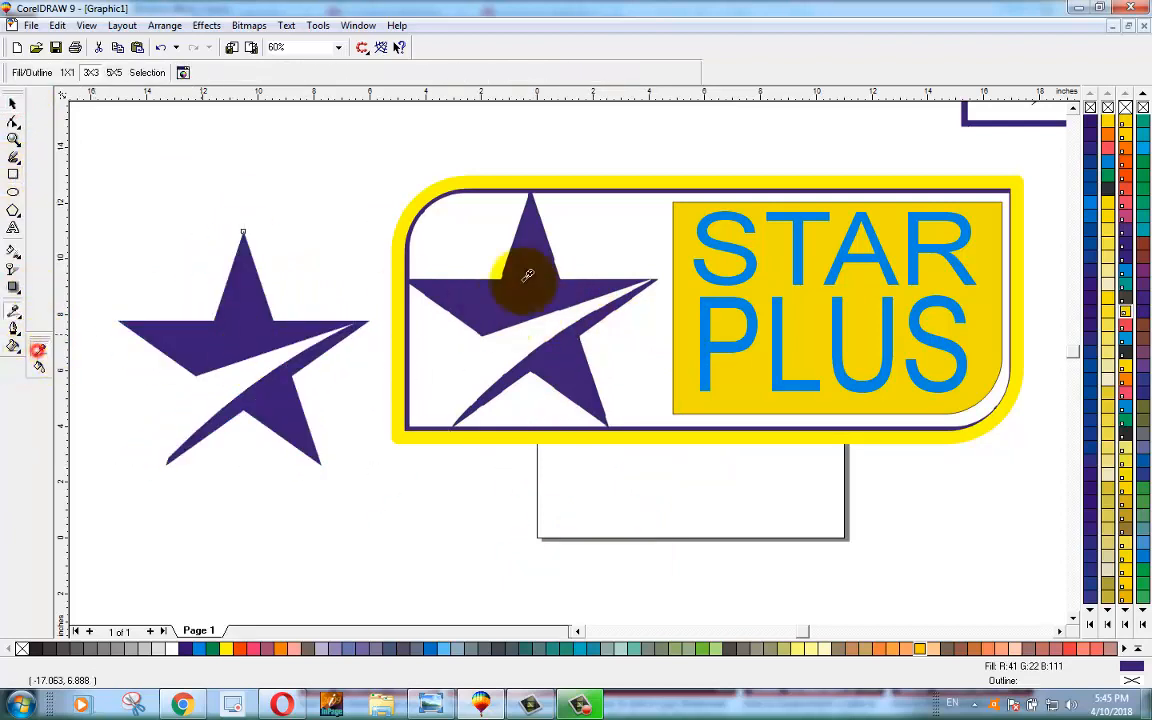
pyautogui.click(40, 369)
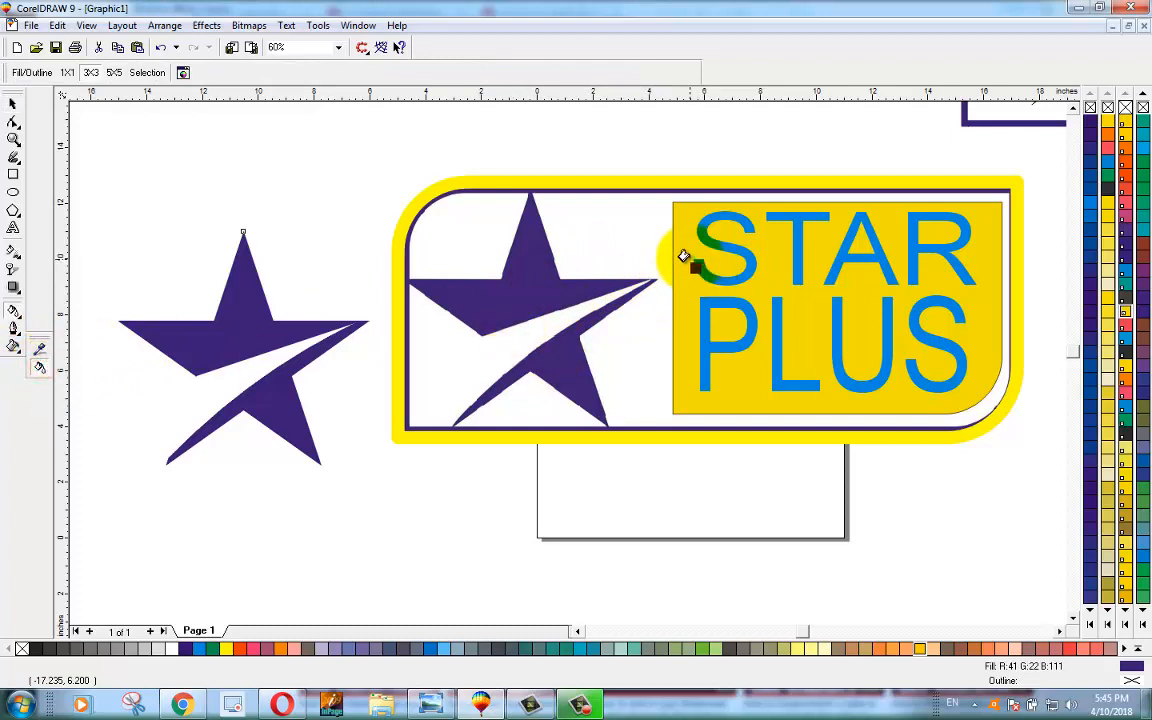
pyautogui.click(682, 258)
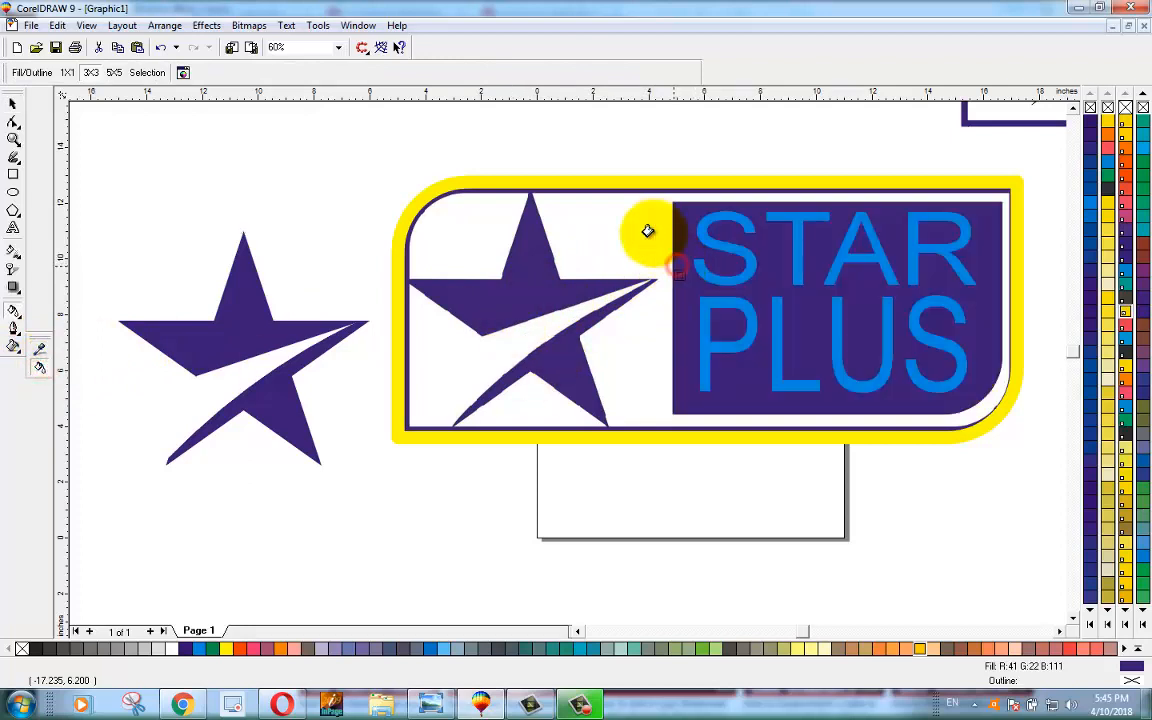
pyautogui.click(621, 178)
pyautogui.click(12, 103)
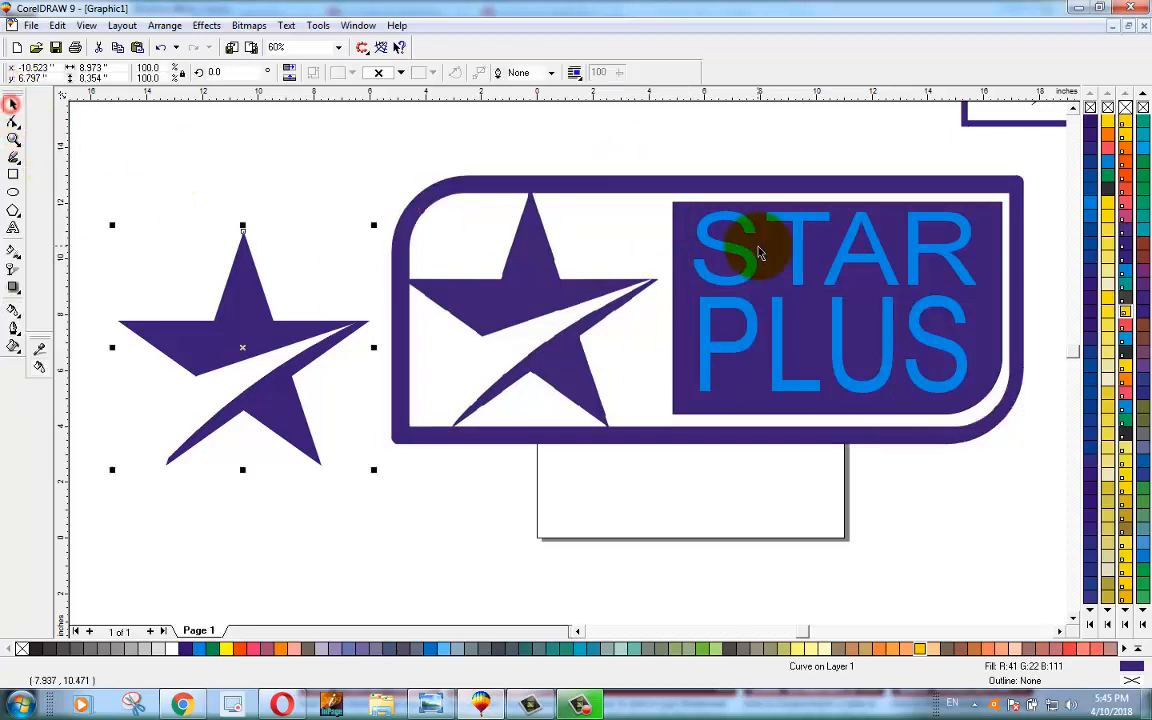
# Step: Fill the STAR and PLUS lettering with white
pyautogui.click(802, 240)
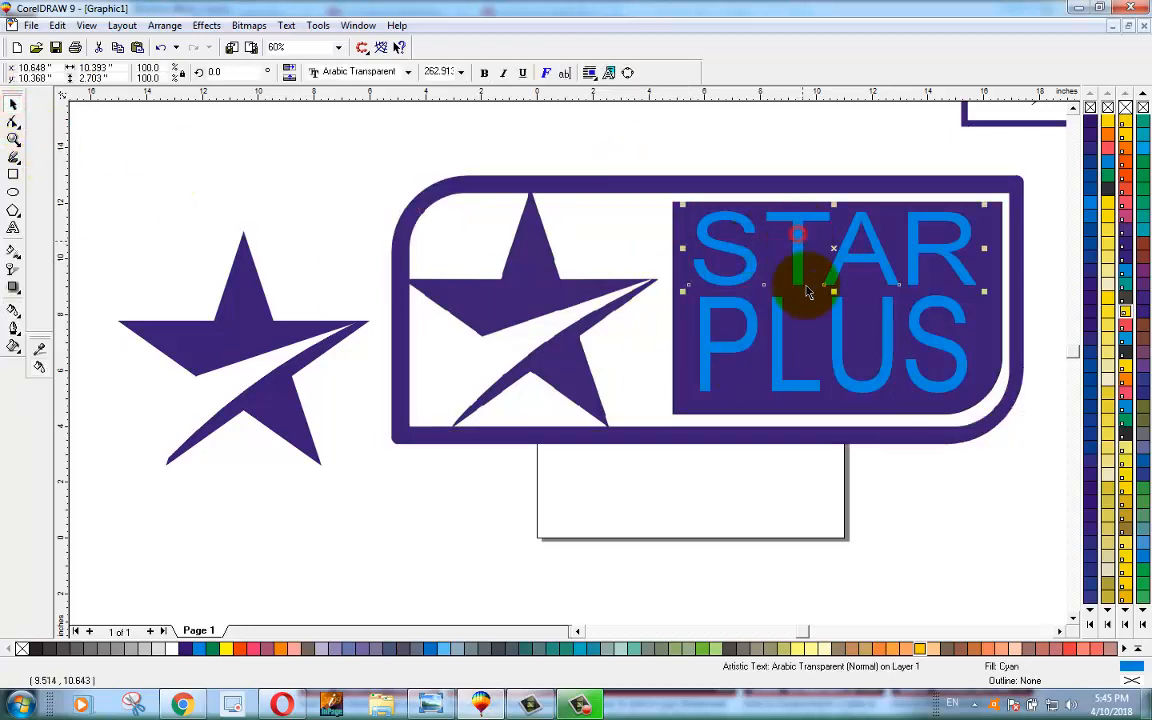
pyautogui.keyDown('shift'); pyautogui.click(782, 378); pyautogui.keyUp('shift')
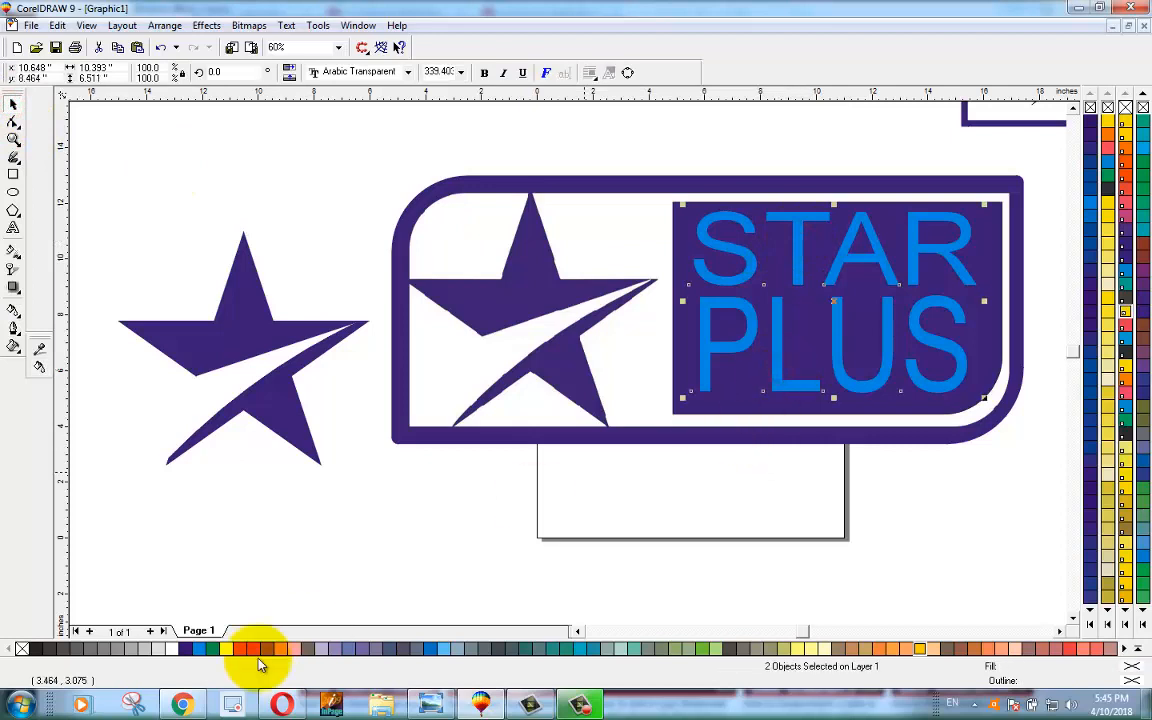
pyautogui.click(172, 649)
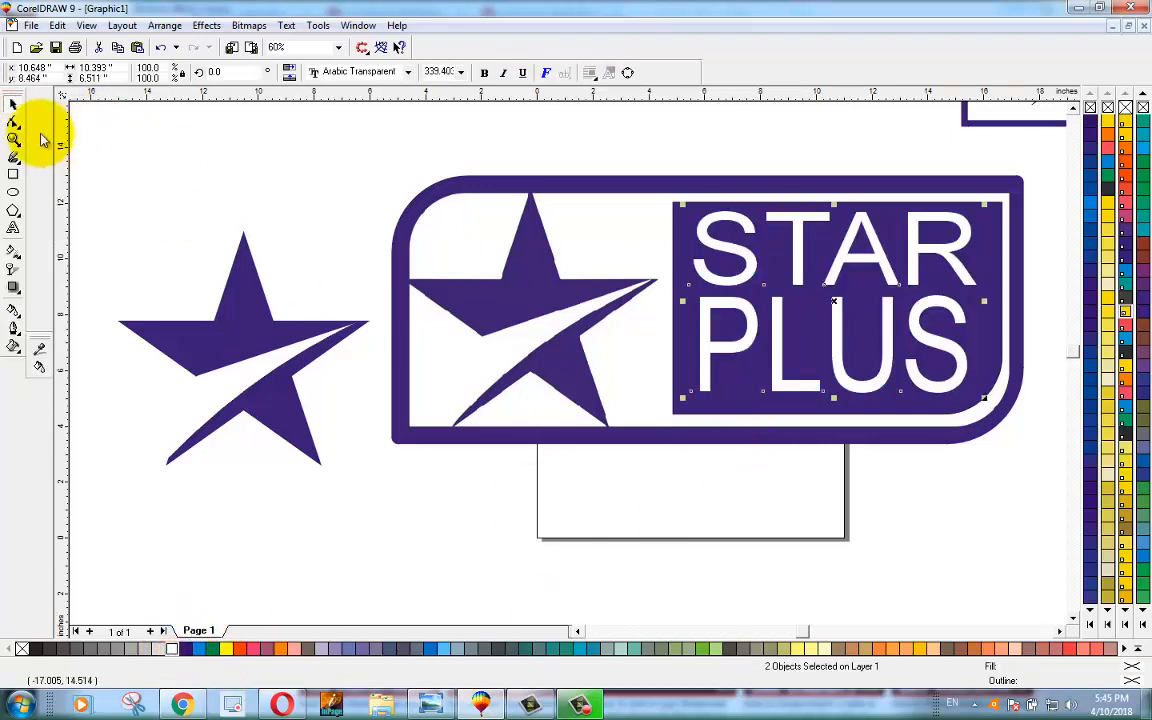
# Step: Move the purple star into the logo frame, exactly over the bitmap's star
pyautogui.moveTo(197, 341); pyautogui.dragTo(501, 302)
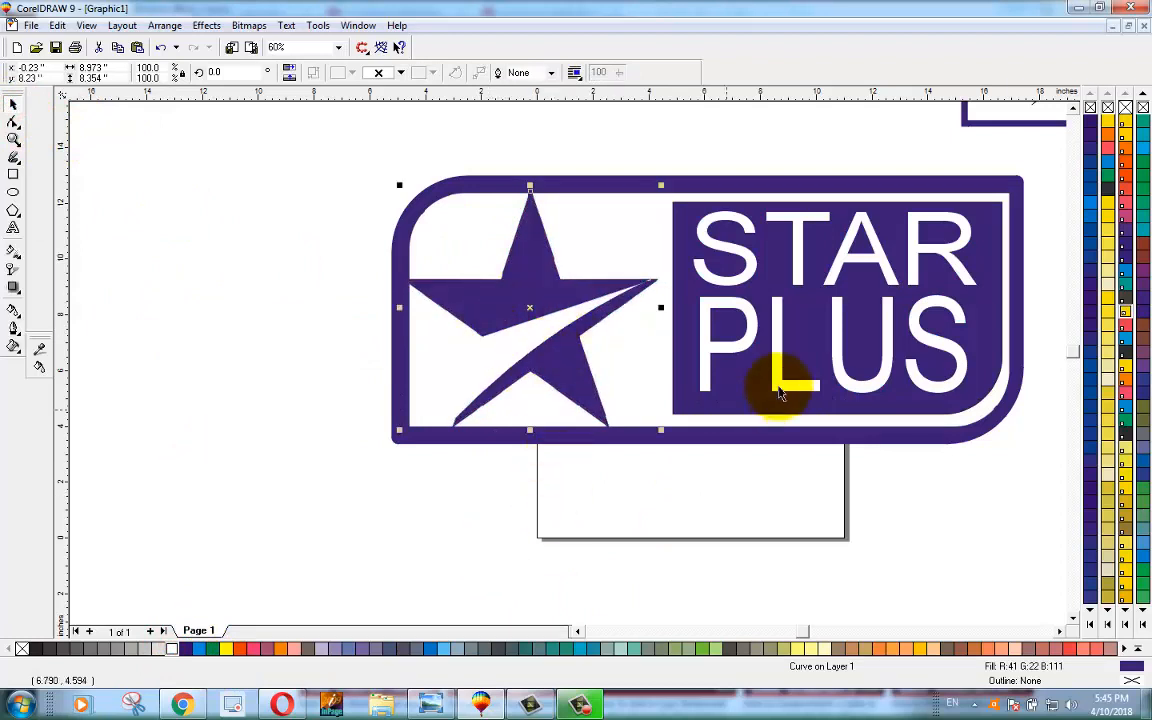
pyautogui.click(927, 481)
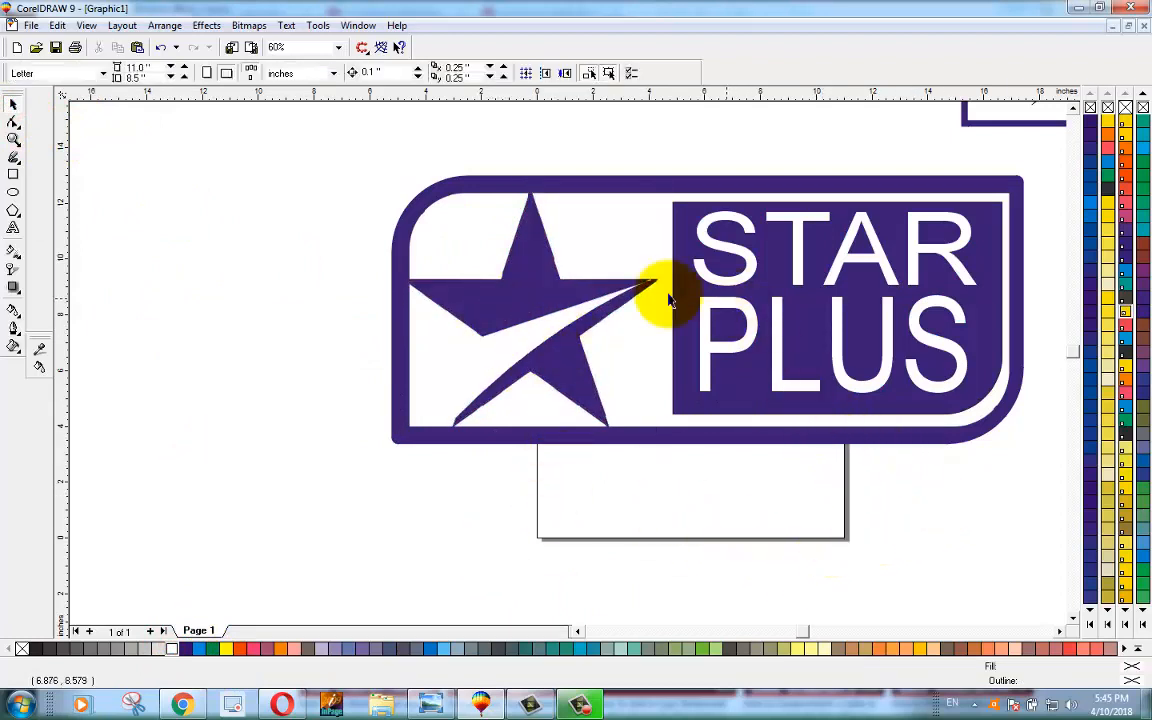
# Step: Move the traced frame, star, text panel and STAR PLUS lettering together down and left, away from the bitmap
pyautogui.click(540, 264)
pyautogui.keyDown('shift'); pyautogui.click(571, 186); pyautogui.keyUp('shift')
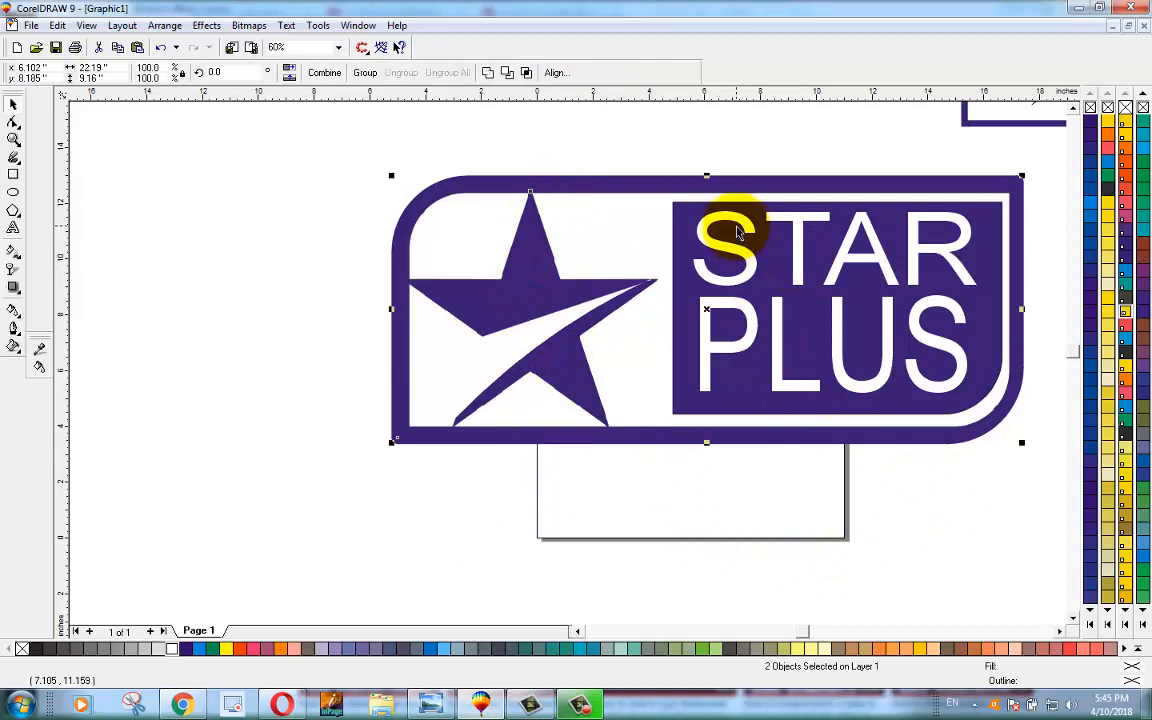
pyautogui.keyDown('shift'); pyautogui.click(688, 221); pyautogui.keyUp('shift')
pyautogui.moveTo(706, 309); pyautogui.dragTo(415, 377)
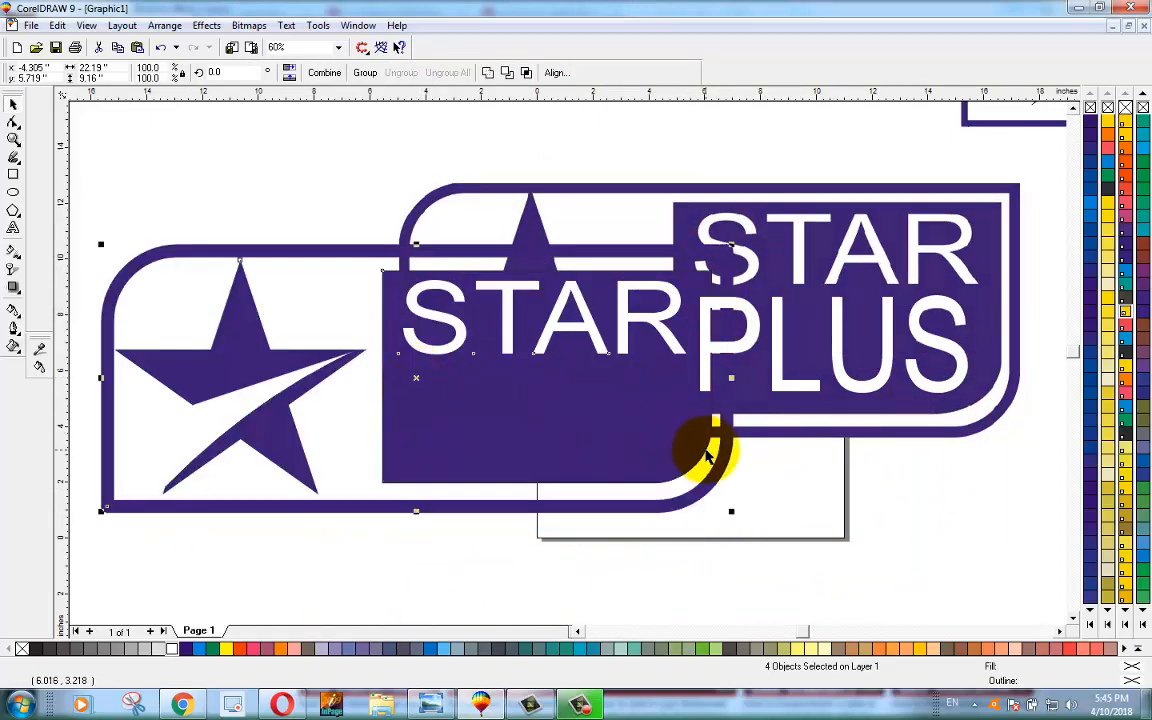
pyautogui.hotkey('ctrl', 'z')
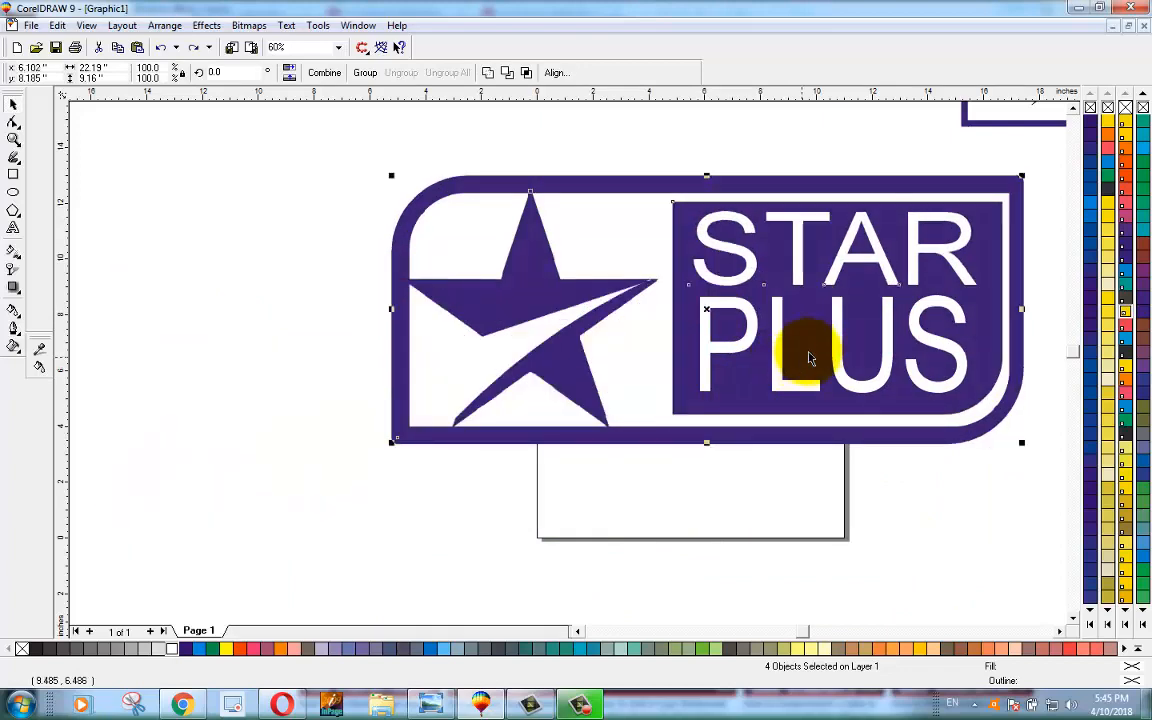
pyautogui.moveTo(705, 310); pyautogui.dragTo(408, 499)
# Step: Unlock the bitmap of the logo and delete it
pyautogui.click(697, 240)
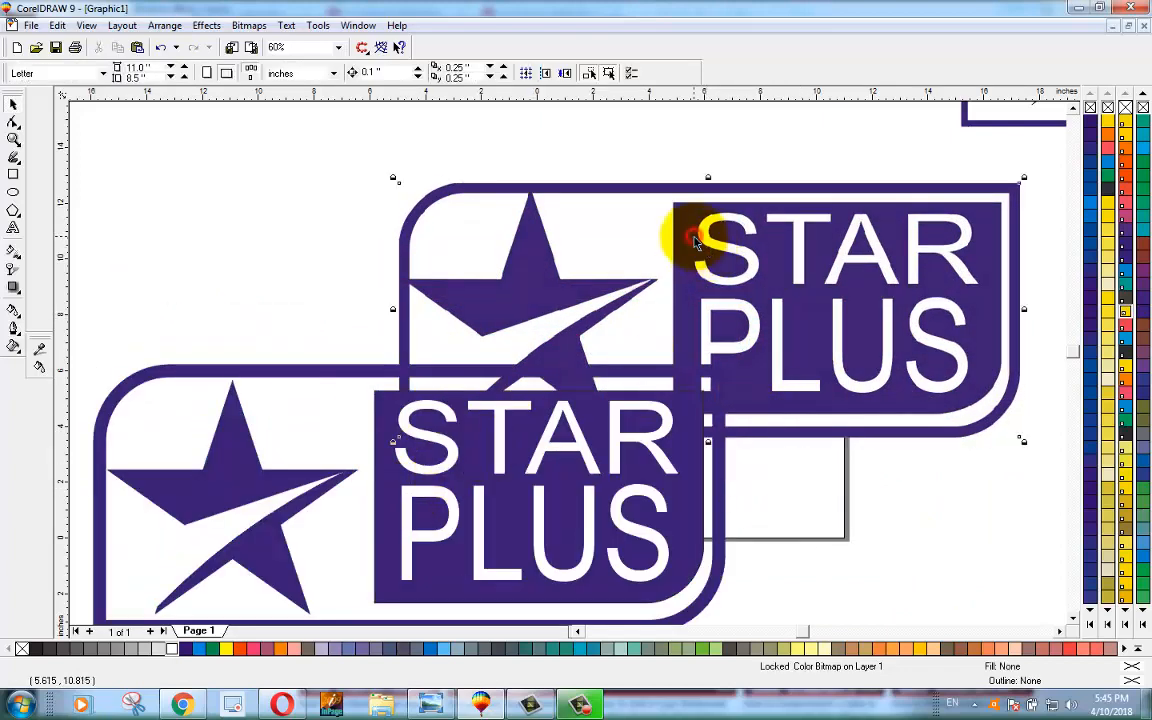
pyautogui.rightClick(697, 240)
pyautogui.click(705, 247)
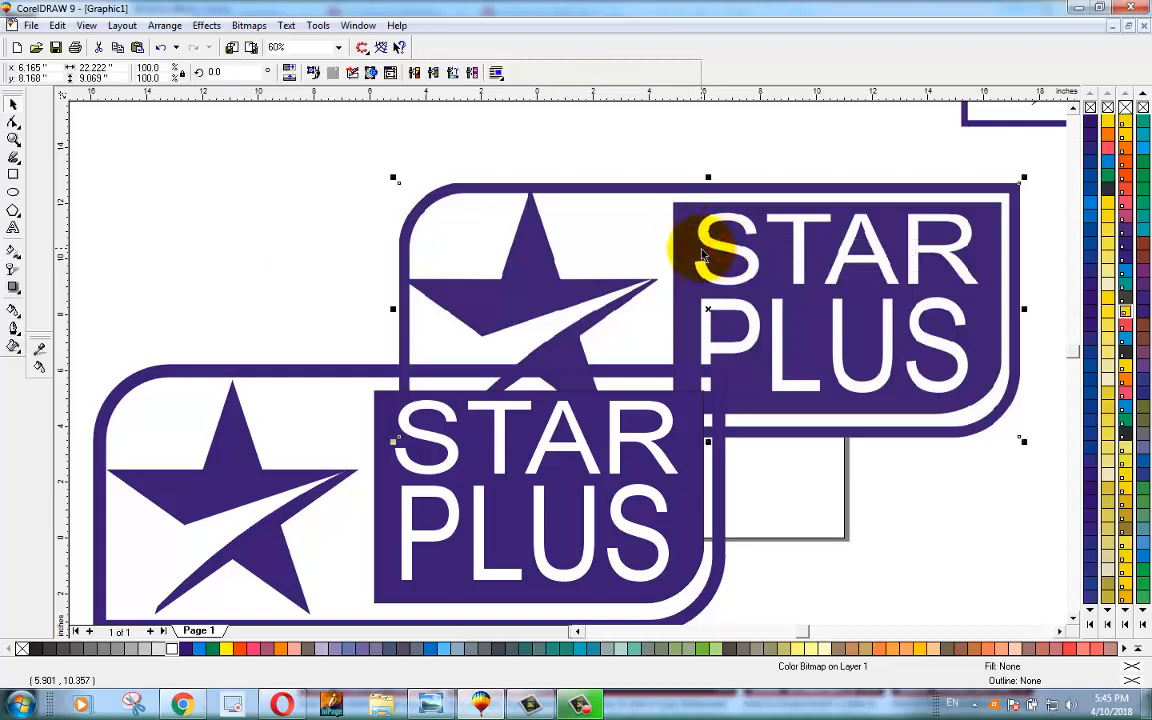
pyautogui.press('Delete')
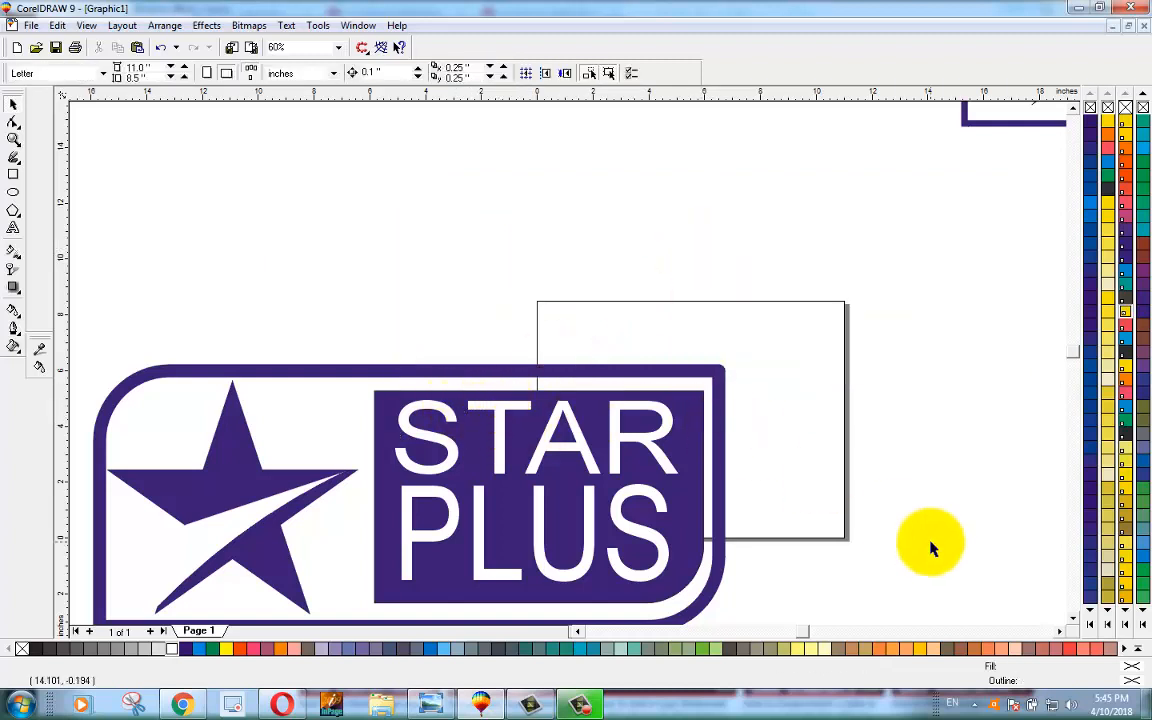
# Step: Move all five pieces of the redrawn logo together onto the page, centred at about X 5.04, Y 4.52 inches
pyautogui.scroll(-1, 928, 546)
pyautogui.click(1073, 618)
pyautogui.click(1073, 618)
pyautogui.moveTo(172, 236); pyautogui.dragTo(797, 560)
pyautogui.moveTo(498, 390); pyautogui.dragTo(725, 318)
# Step: Move the other, grouped Star Plus logo directly above the redrawn one, centred at about X 6.59, Y 14.93 inches
pyautogui.scroll(-2, 490, 488)
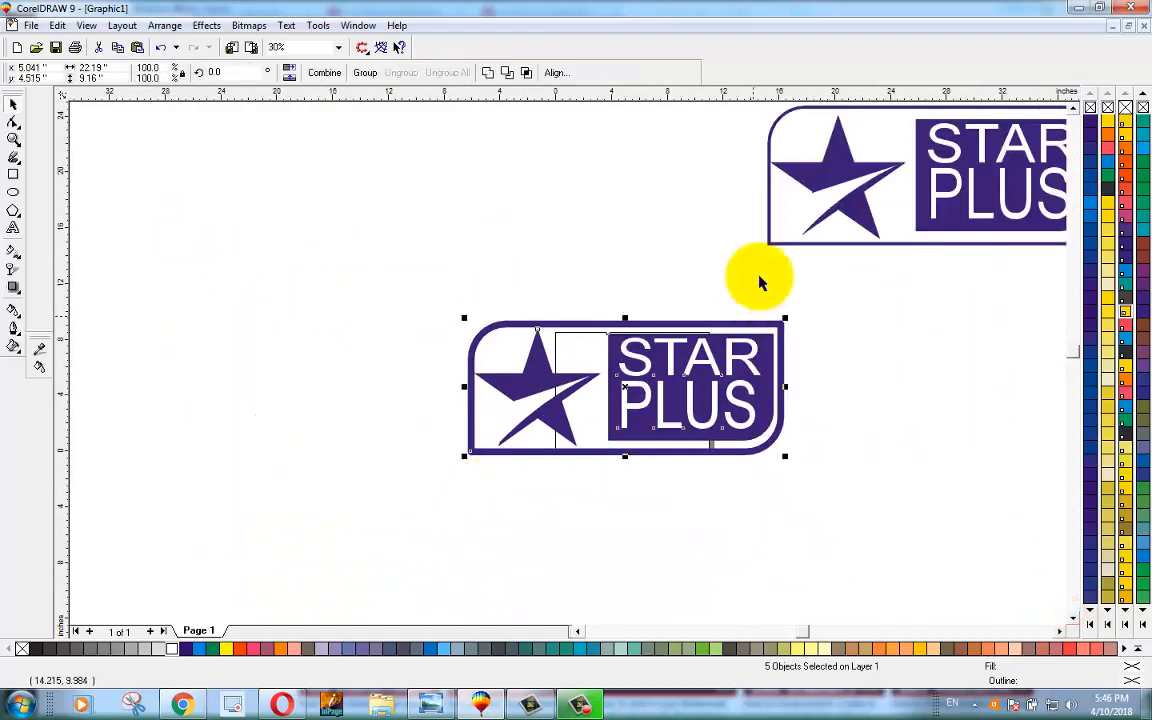
pyautogui.moveTo(950, 185); pyautogui.dragTo(676, 250)
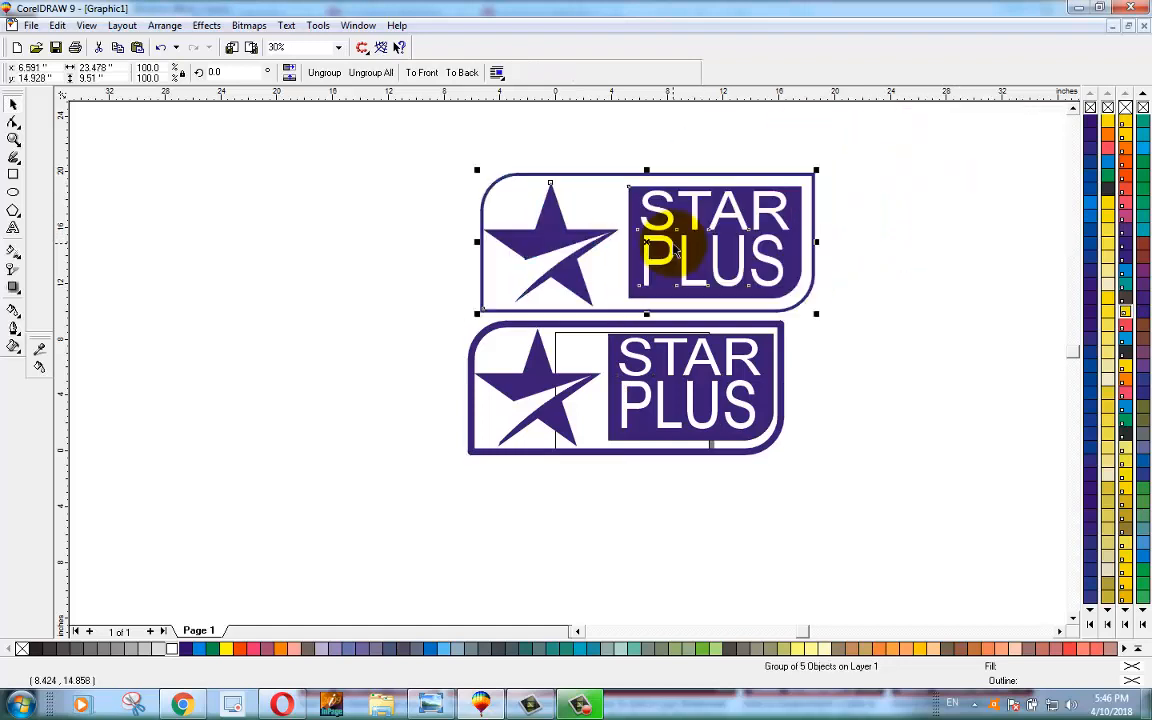
pyautogui.scroll(1, 805, 336)
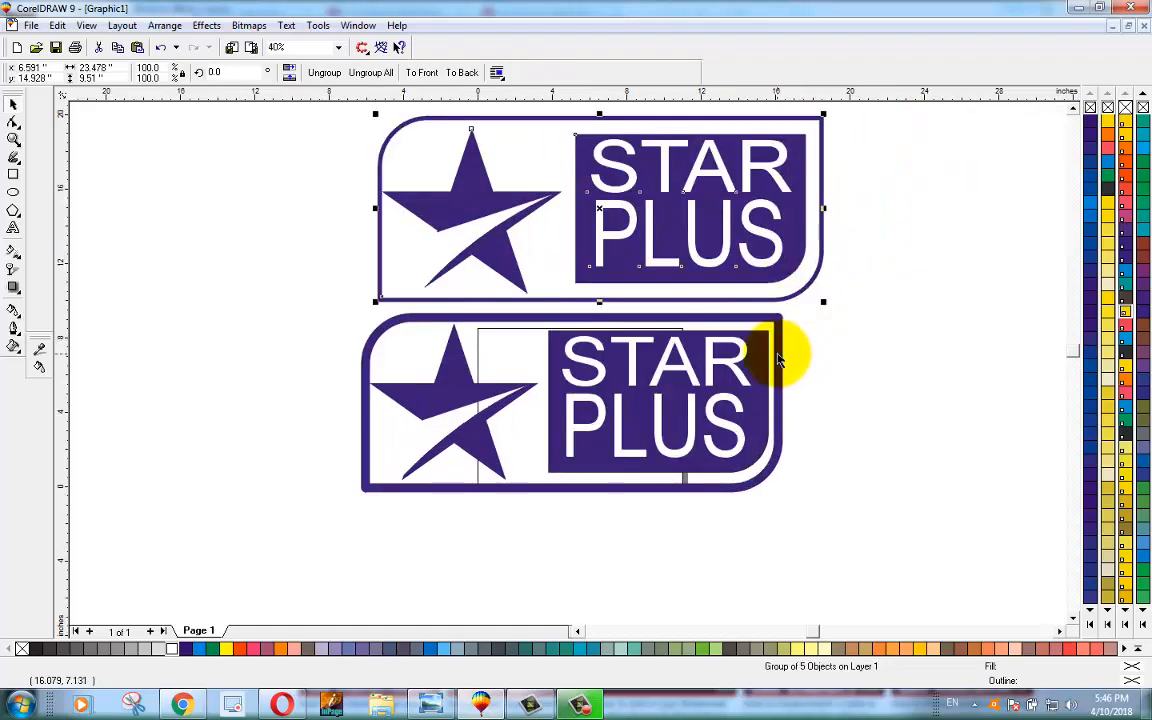
# Step: Group the redrawn logo's five pieces and place the group just below the other logo, centred at about X 4.74, Y 4.34 inches
pyautogui.click(778, 358)
pyautogui.moveTo(232, 285); pyautogui.dragTo(858, 562)
pyautogui.hotkey('ctrl', 'g')
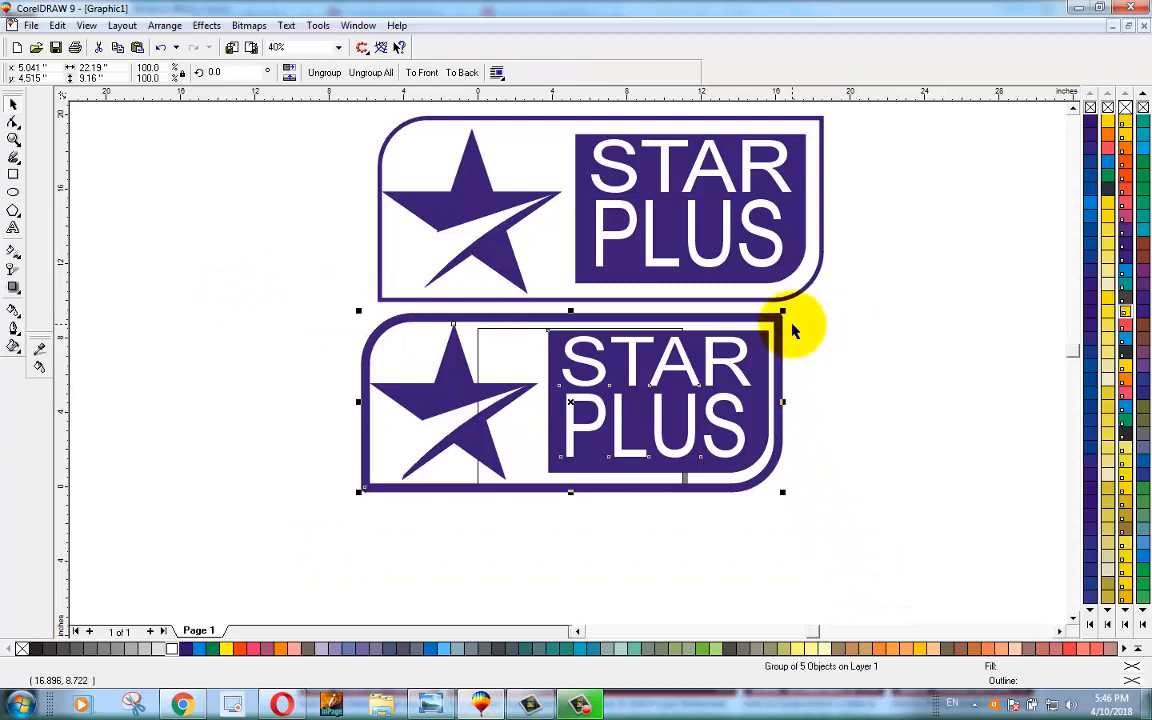
pyautogui.click(862, 392)
pyautogui.moveTo(522, 354); pyautogui.dragTo(498, 339)
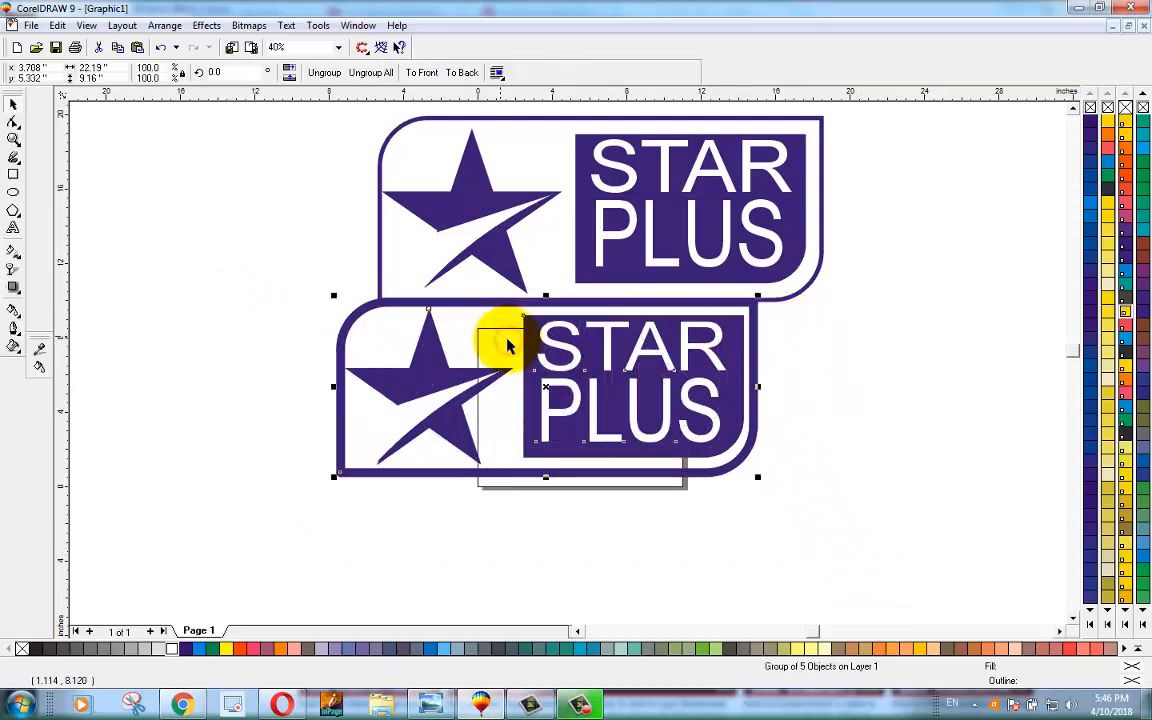
pyautogui.moveTo(565, 408); pyautogui.dragTo(569, 410)
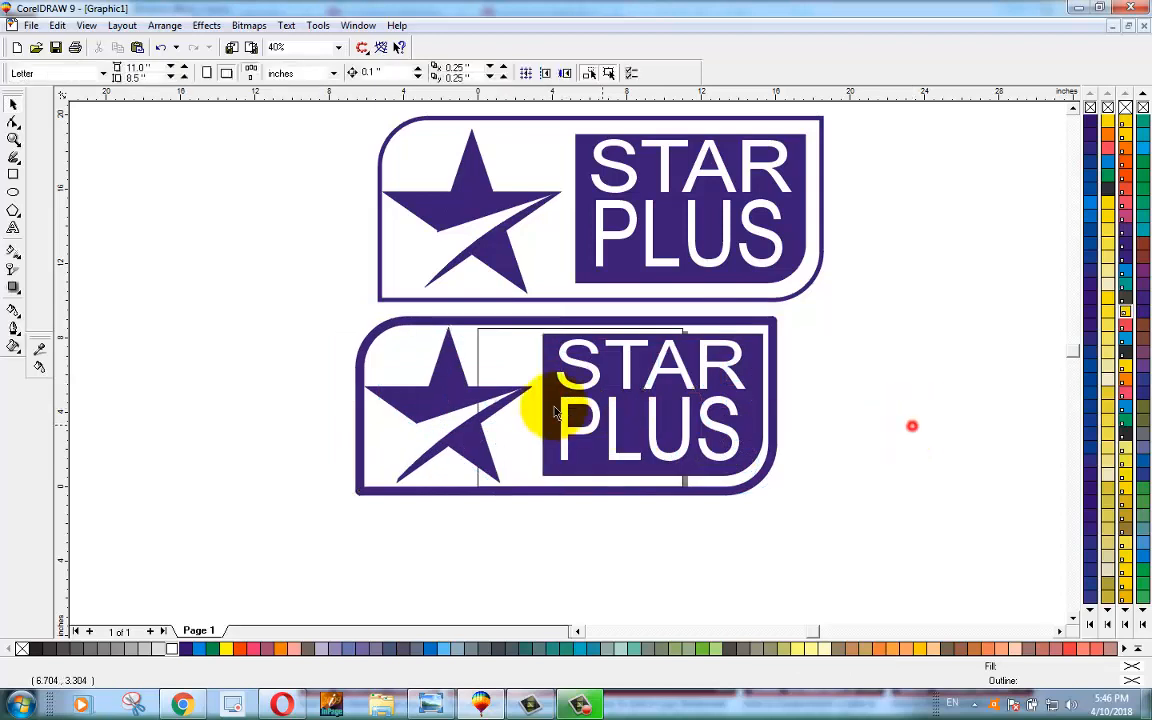
# Step: Ungroup the redrawn logo and fill its outer rounded frame with white
pyautogui.click(509, 360)
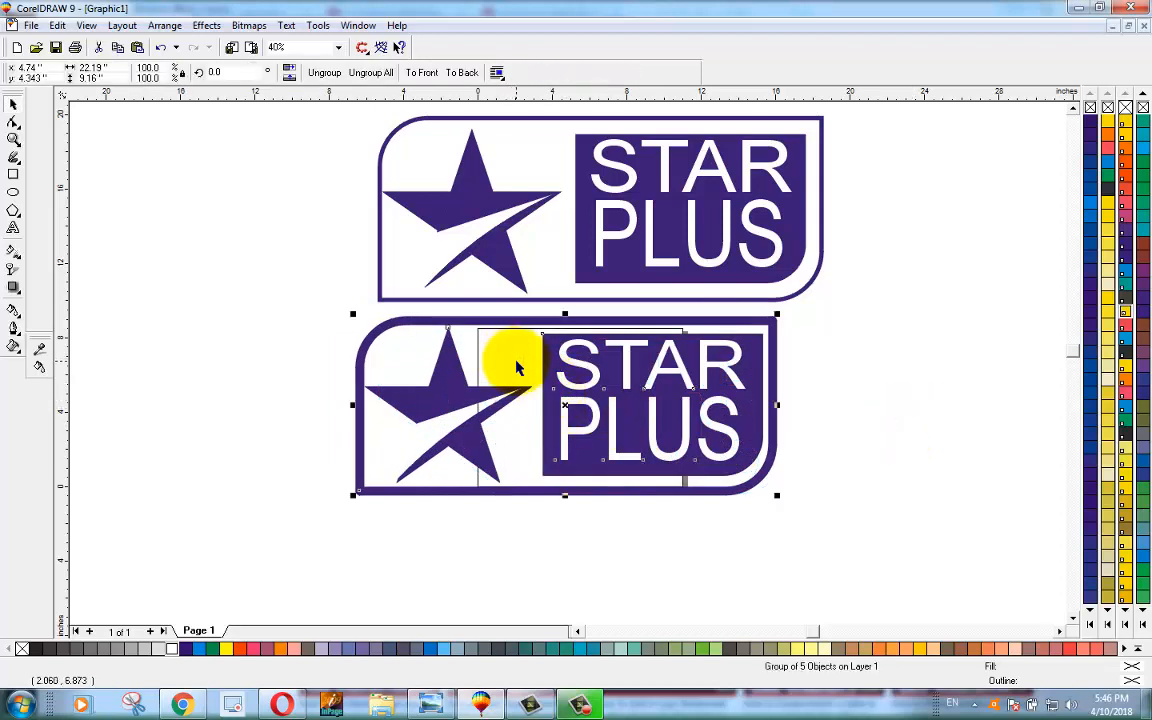
pyautogui.hotkey('ctrl', 'u')
pyautogui.click(882, 357)
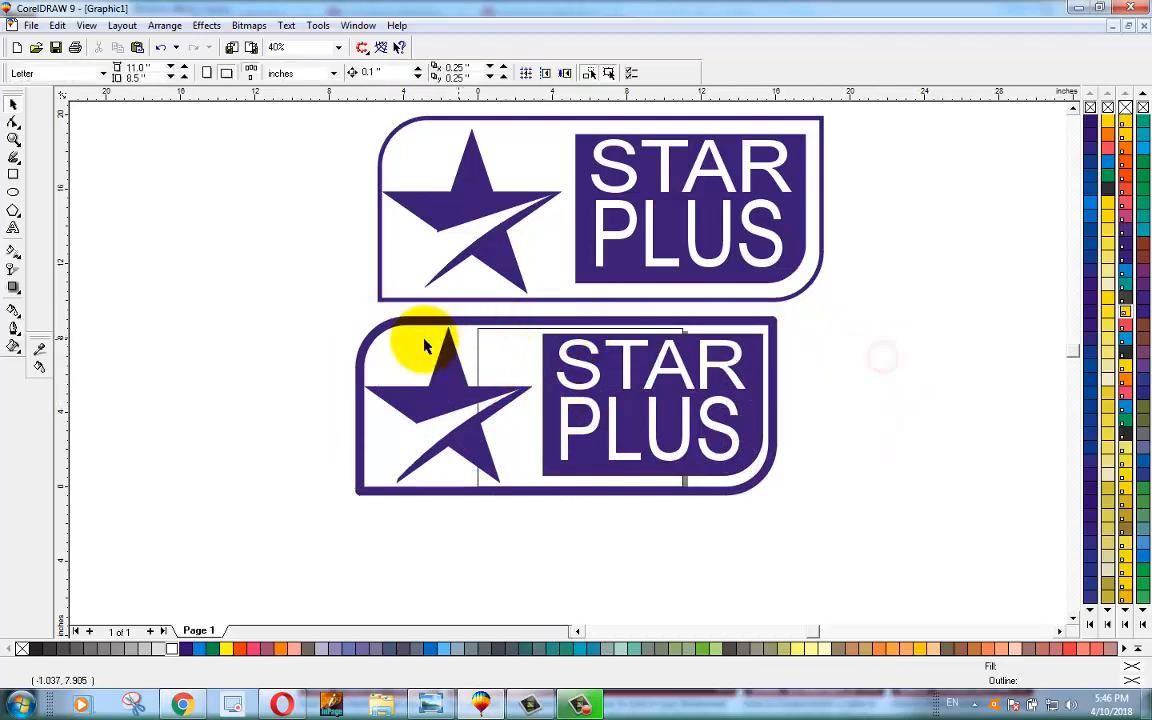
pyautogui.click(370, 326)
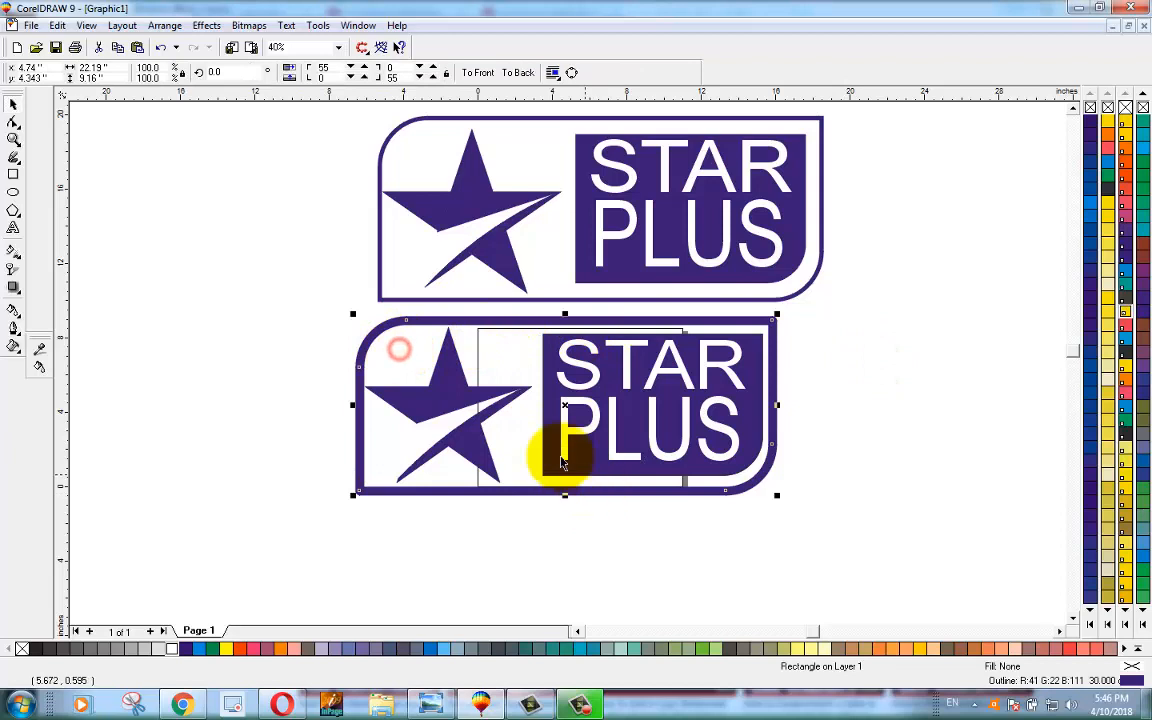
pyautogui.click(168, 649)
pyautogui.click(251, 456)
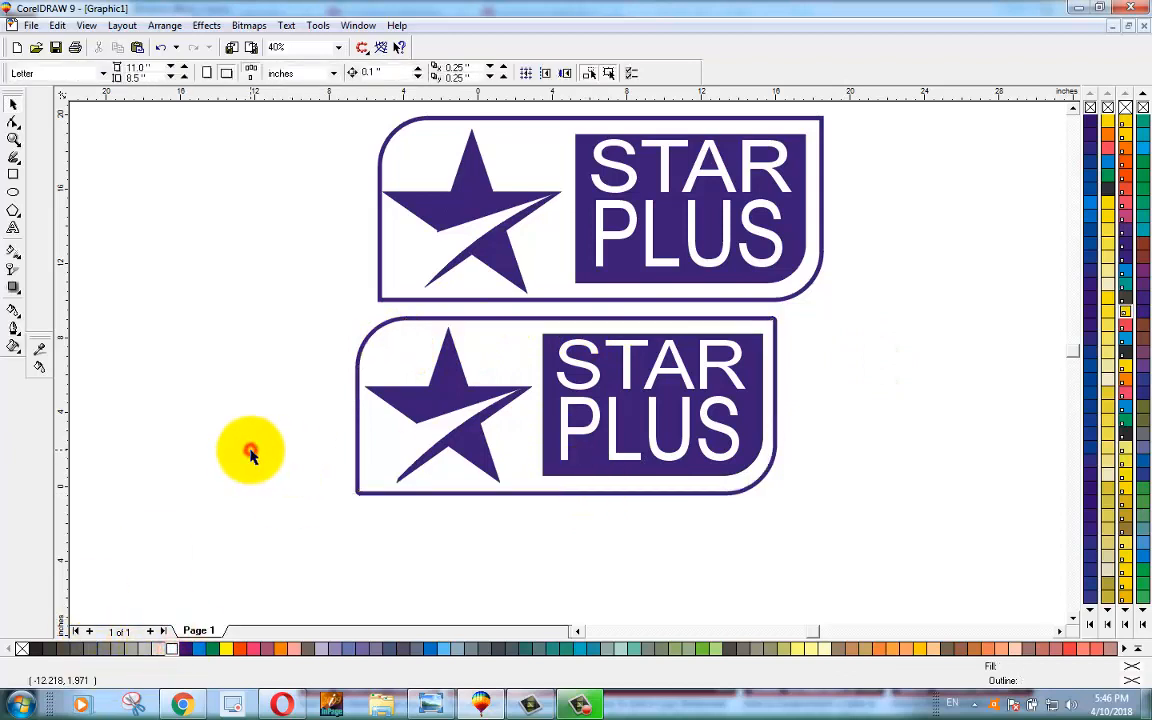
# Step: Enlarge the redrawn logo about its centre to about 33.1 by 13.7 inches and delete the other logo above it
pyautogui.moveTo(250, 296); pyautogui.dragTo(826, 543)
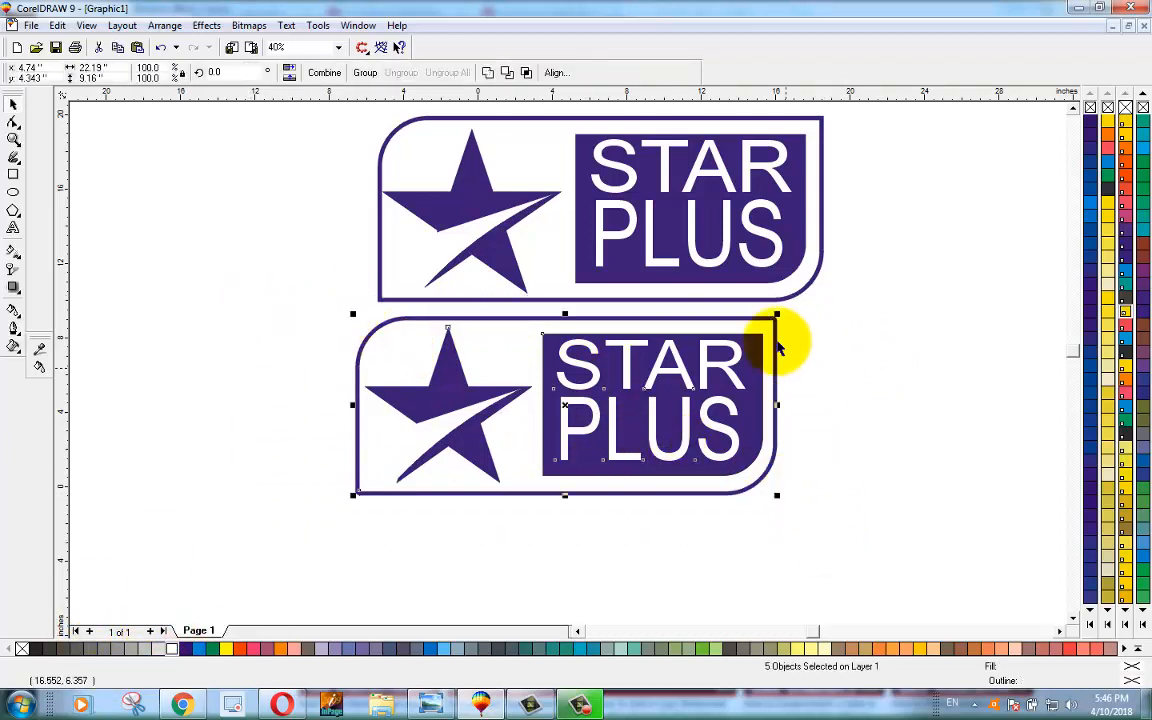
pyautogui.moveTo(776, 318); pyautogui.dragTo(866, 246)
pyautogui.click(818, 203)
pyautogui.hotkey('ctrl', 'g')
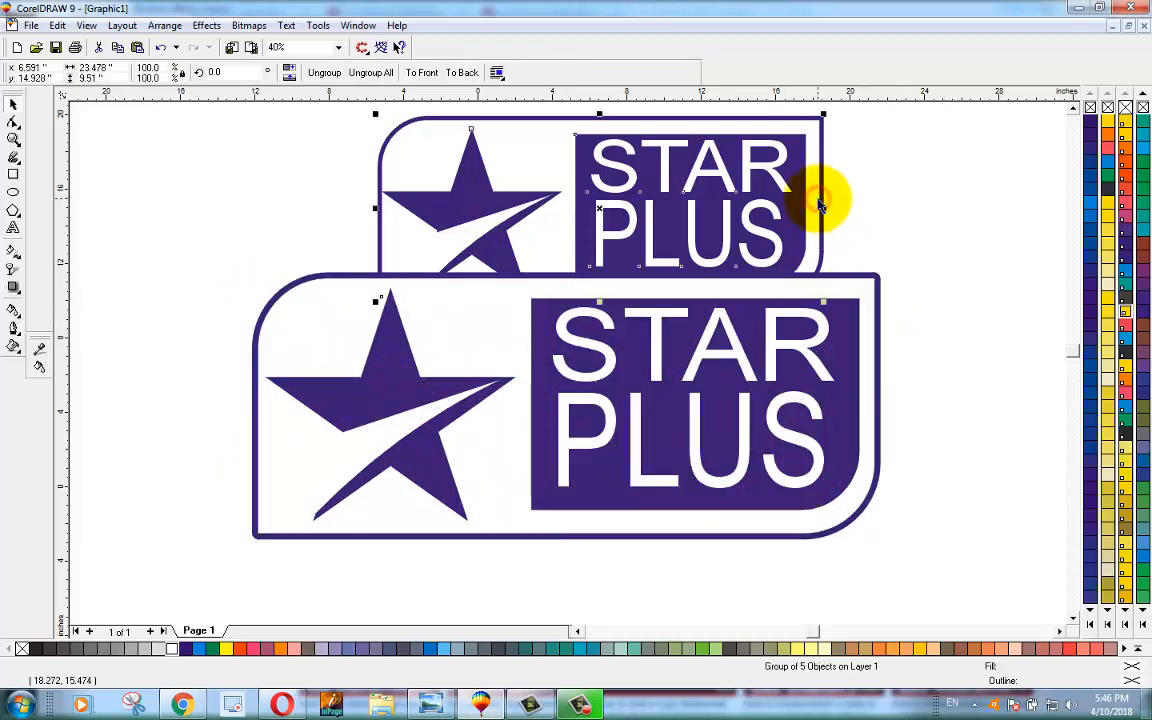
pyautogui.press('Delete')
# Step: Enlarge the whole logo about its centre to about 48.7 by 20.1 inches and check it in a full-screen preview
pyautogui.moveTo(129, 180); pyautogui.dragTo(918, 592)
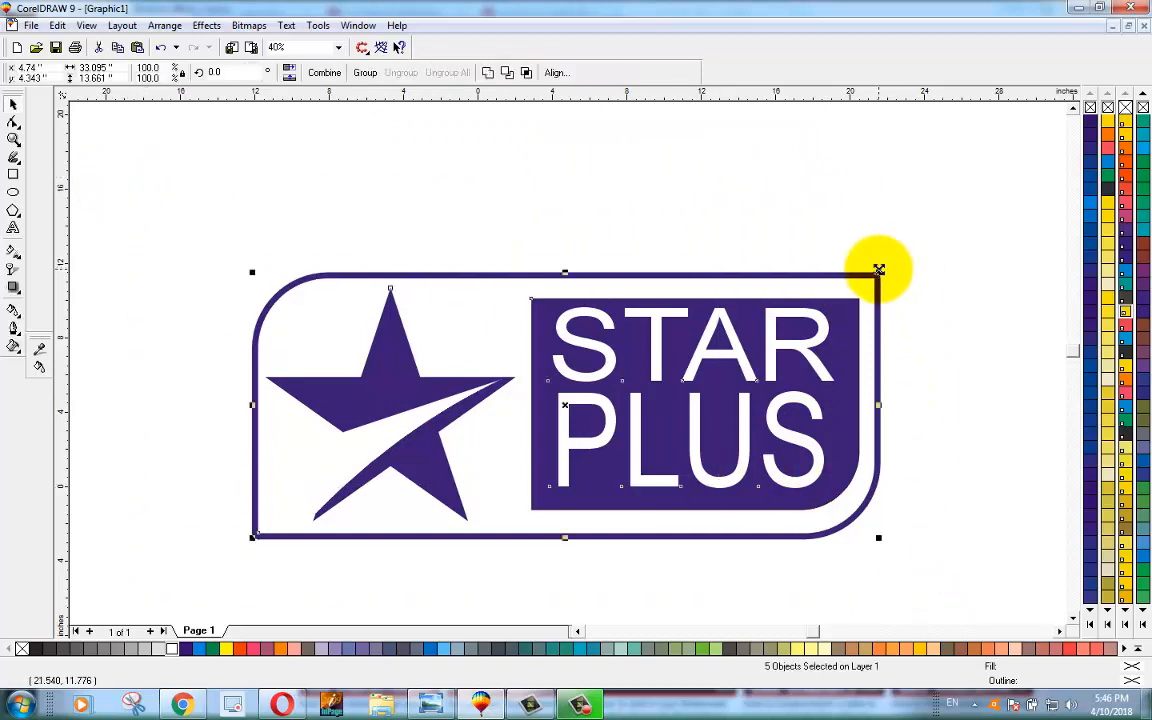
pyautogui.moveTo(882, 270); pyautogui.dragTo(1023, 149)
pyautogui.rightClick(733, 311)
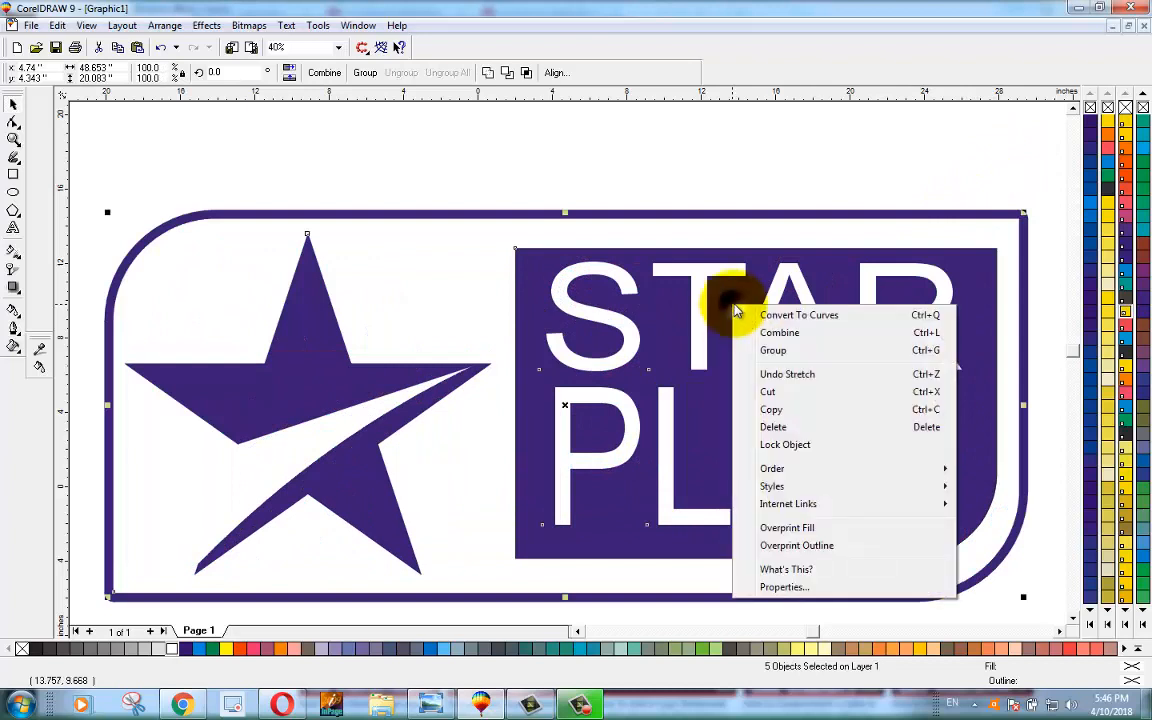
pyautogui.rightClick(795, 172)
pyautogui.click(810, 180)
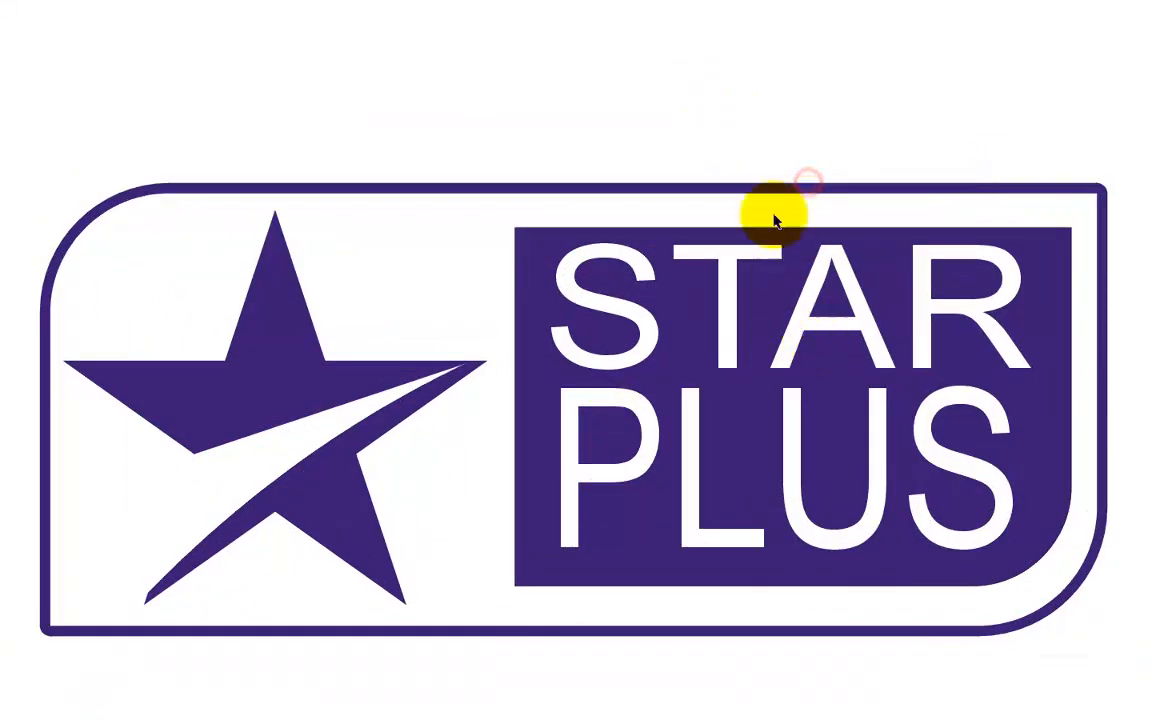
pyautogui.click(845, 133)
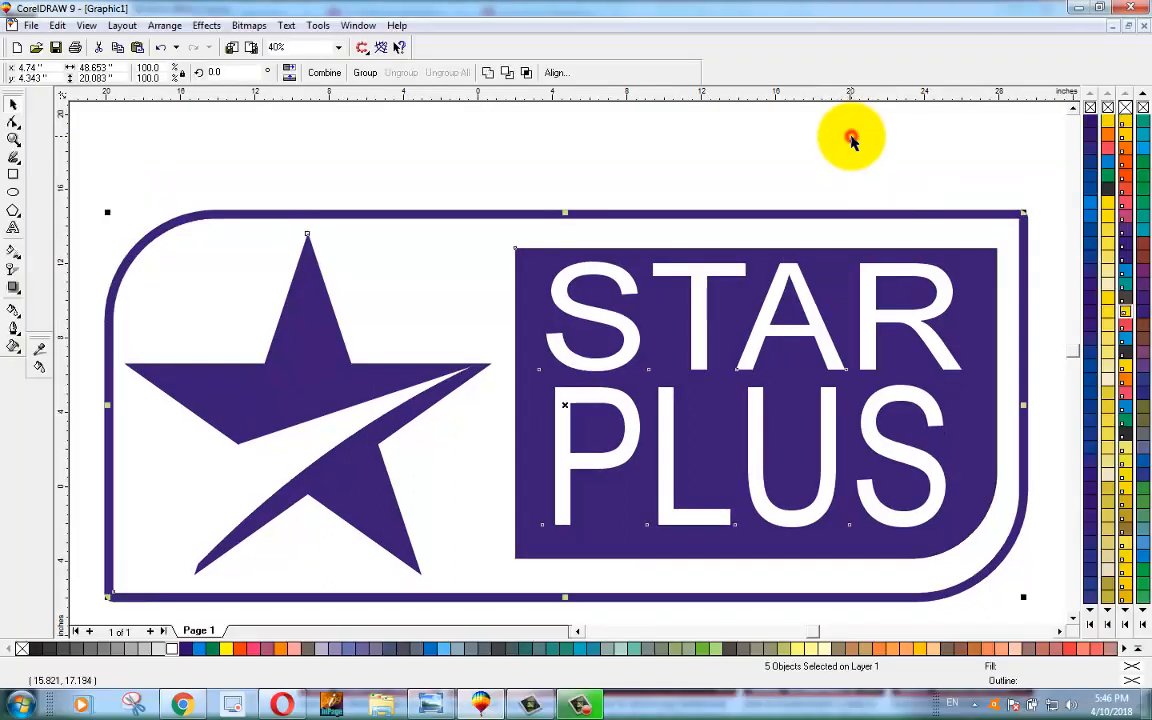